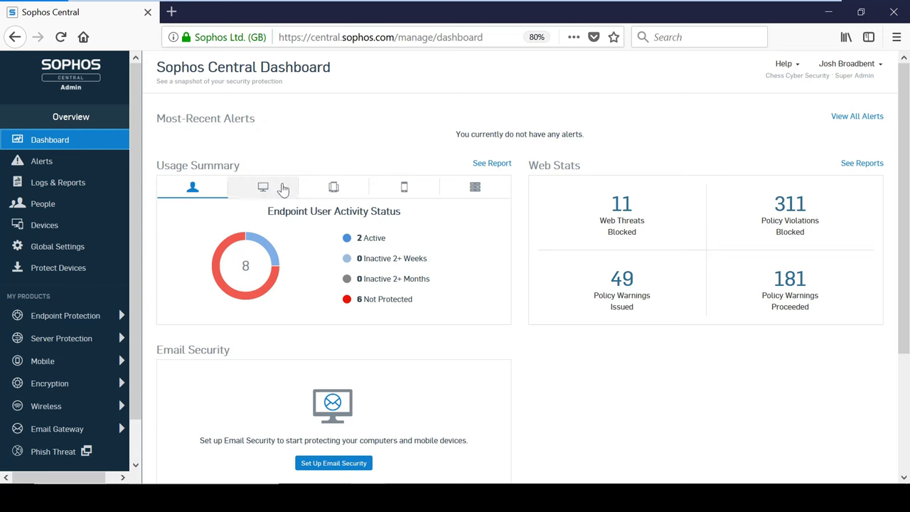
# Switch the Usage Summary between computer and server activity, then go to Logs & Reports
pyautogui.click(277, 189)
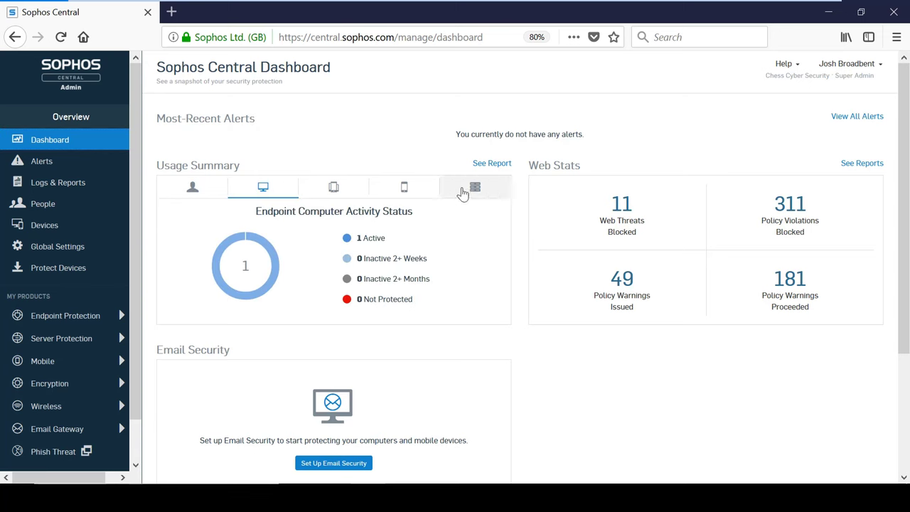
pyautogui.click(473, 192)
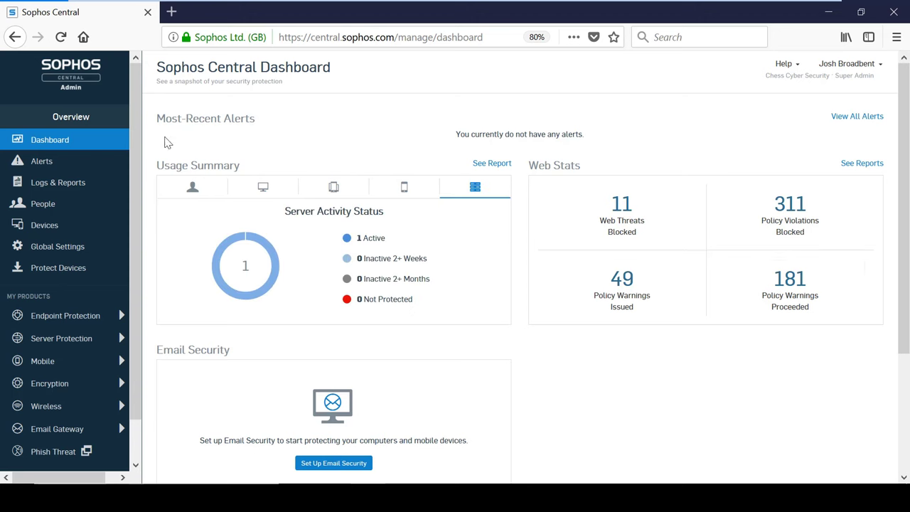
pyautogui.click(88, 185)
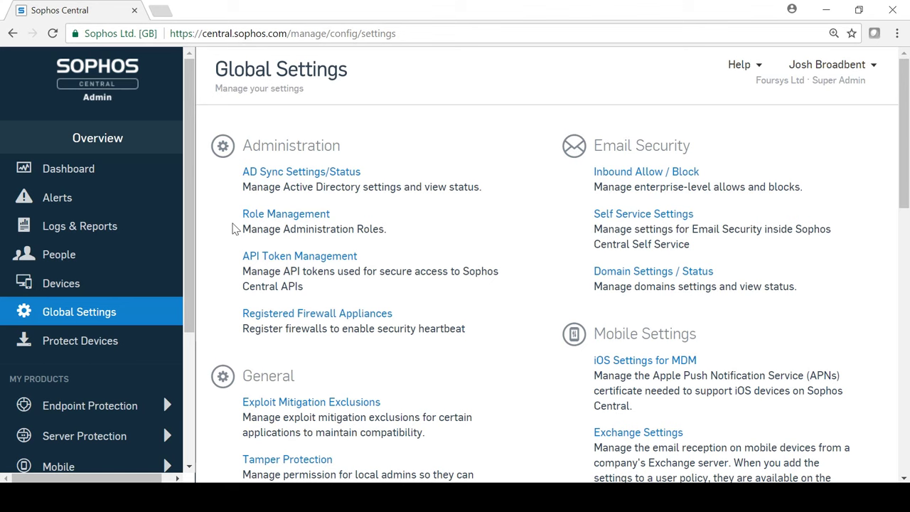
# Save the Multi-factor Authentication setting requiring MFA for selected admins
pyautogui.scroll(-5, 232, 227)
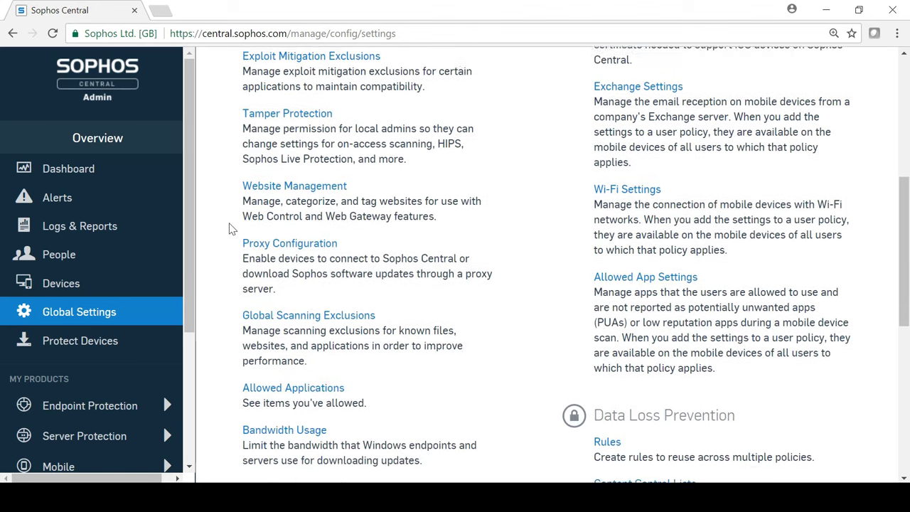
pyautogui.scroll(-1, 313, 344)
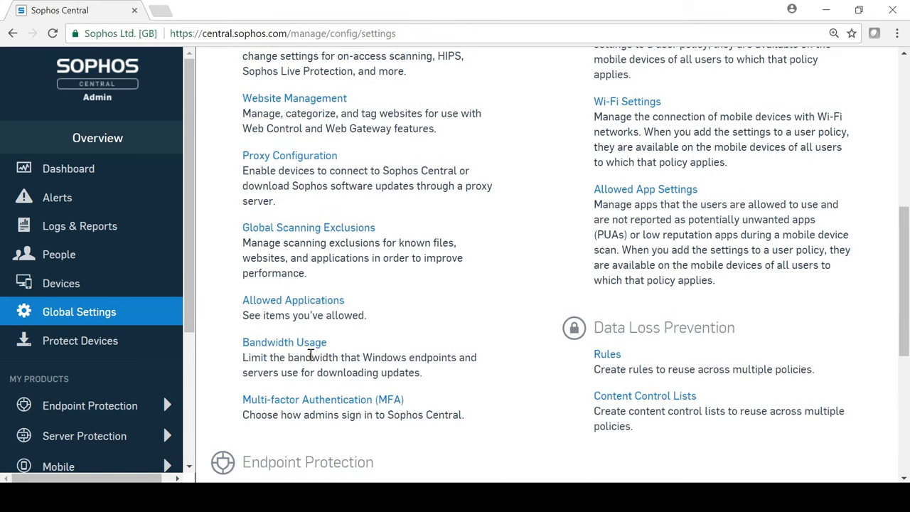
pyautogui.click(313, 394)
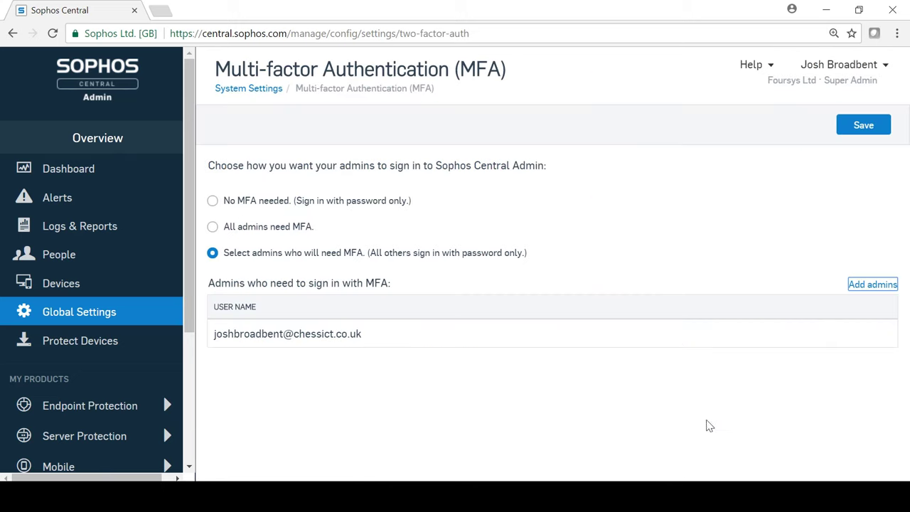
pyautogui.click(857, 134)
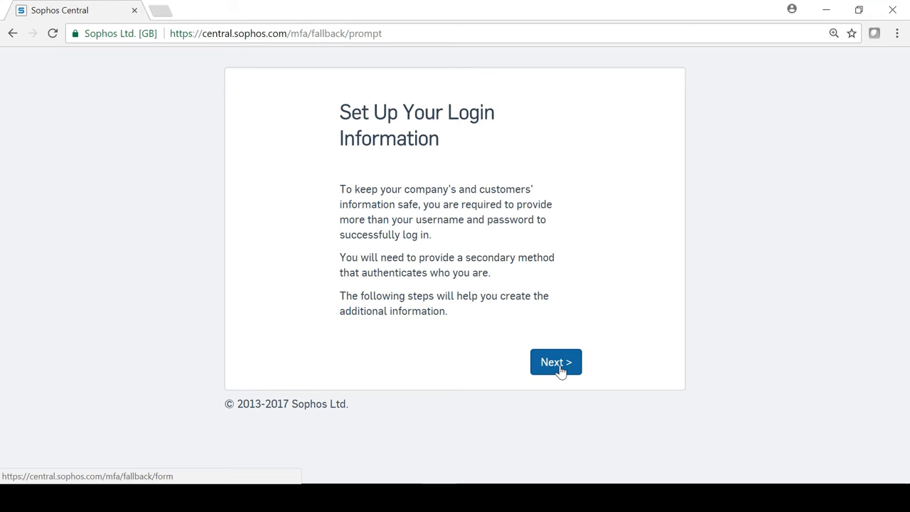
# Paste the security code from the e-mail and set a new login PIN
pyautogui.click(557, 367)
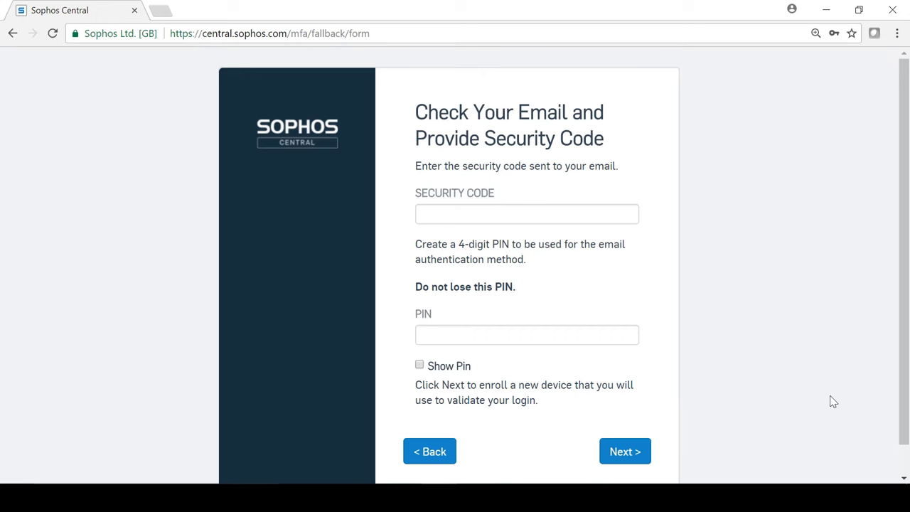
pyautogui.click(420, 450)
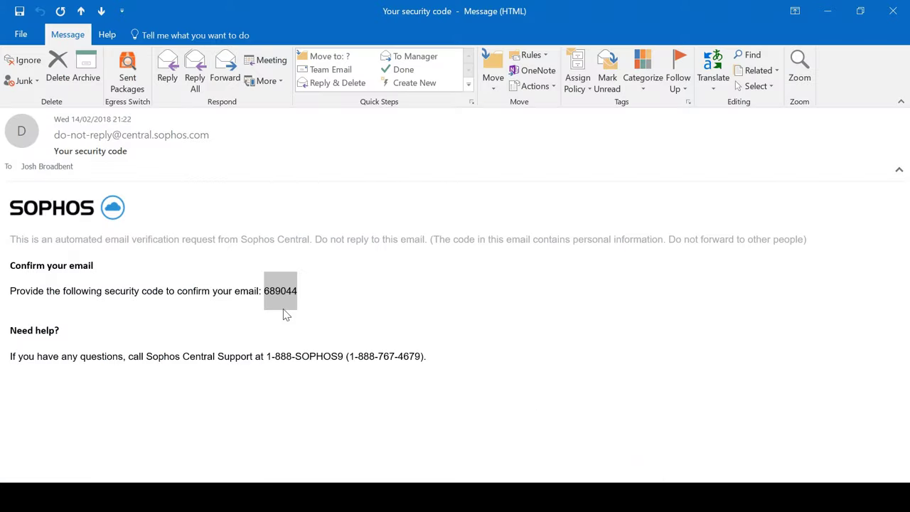
pyautogui.hotkey('alt', 'Tab')
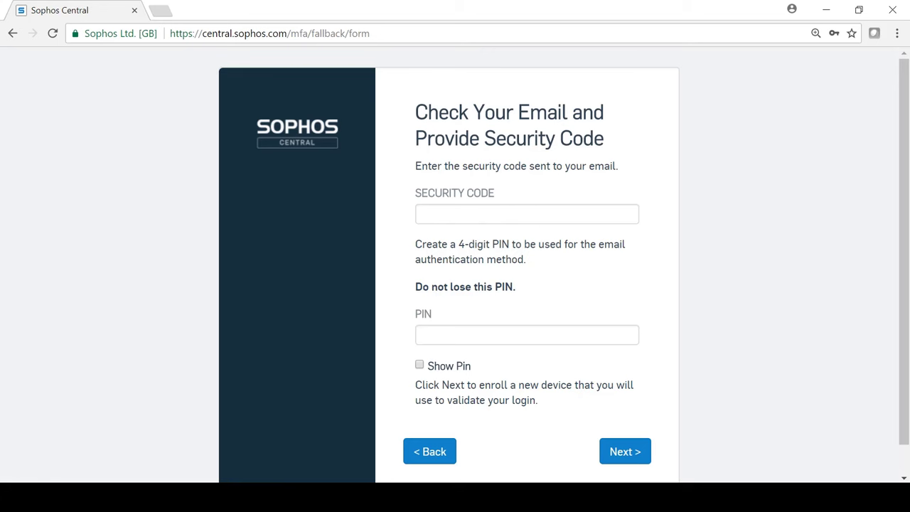
pyautogui.click(483, 213)
pyautogui.hotkey('ctrl', 'v')
pyautogui.click(482, 331)
pyautogui.press('Return')
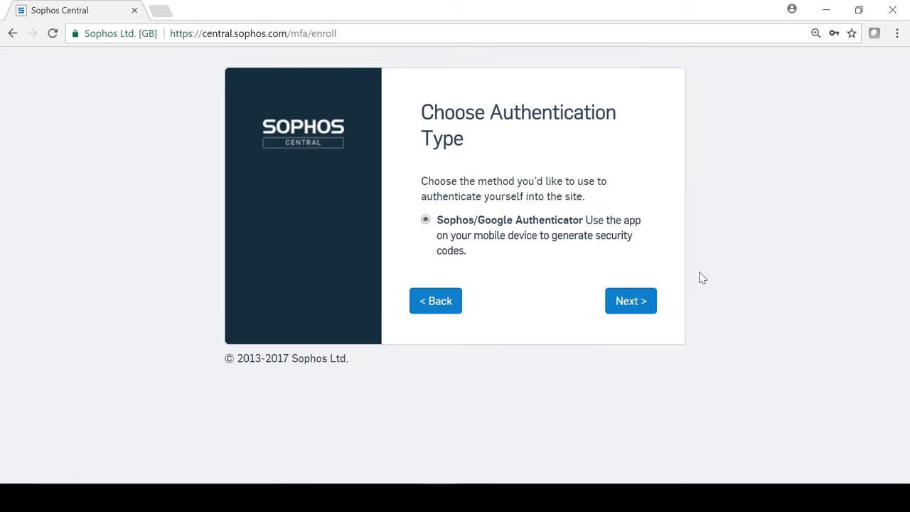
# Choose the authenticator app method, enter its verification code and finish device verification
pyautogui.click(644, 299)
pyautogui.scroll(-1, 639, 298)
pyautogui.click(556, 344)
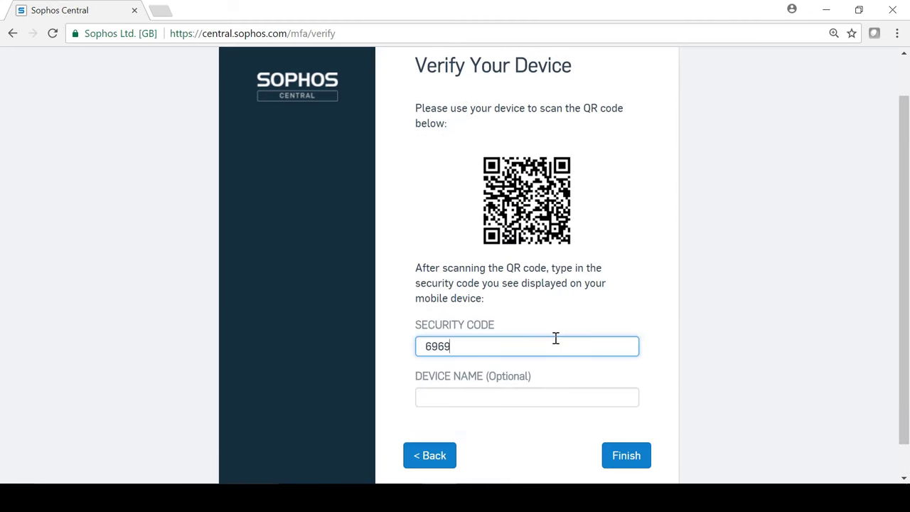
pyautogui.click(624, 459)
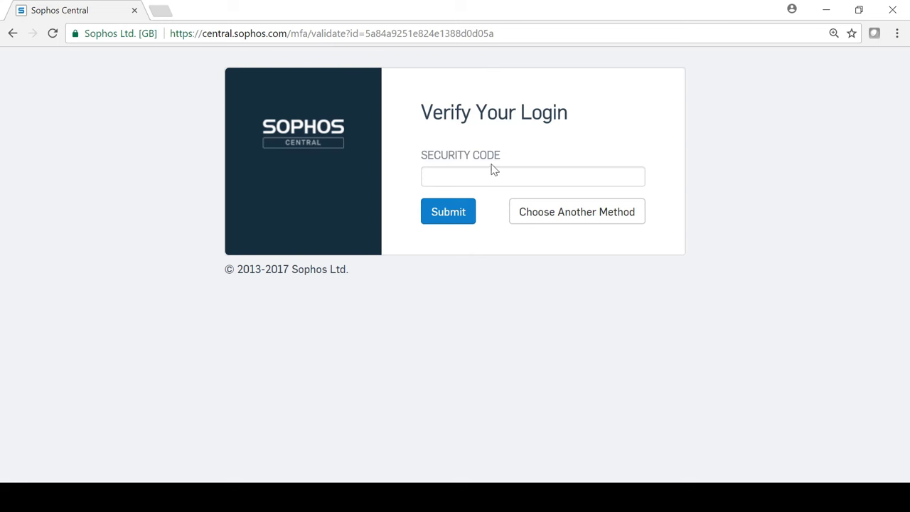
pyautogui.click(539, 217)
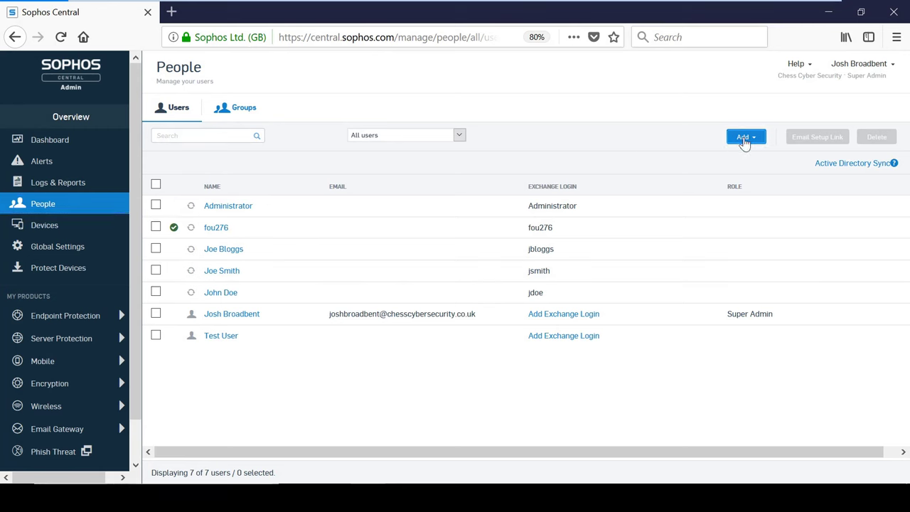
# Browse the Add user options, the Groups list and Devices, then open Protect Devices
pyautogui.click(743, 137)
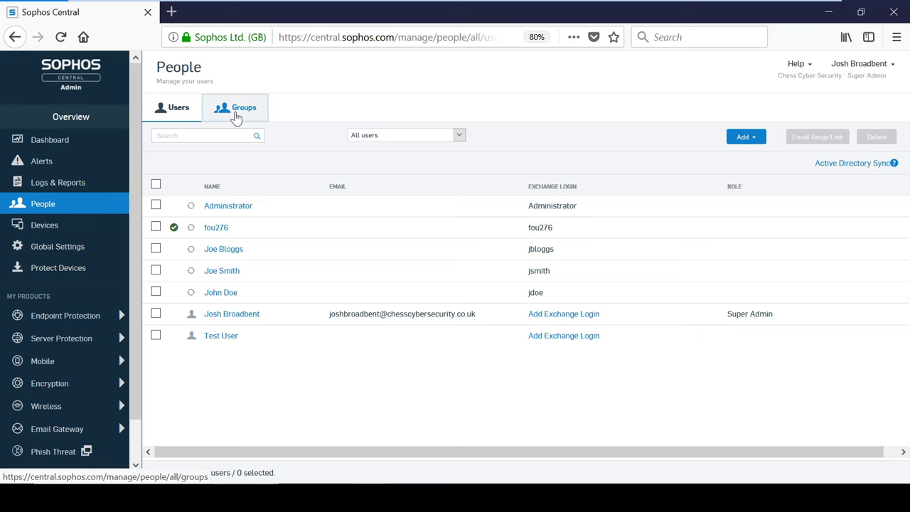
pyautogui.click(234, 117)
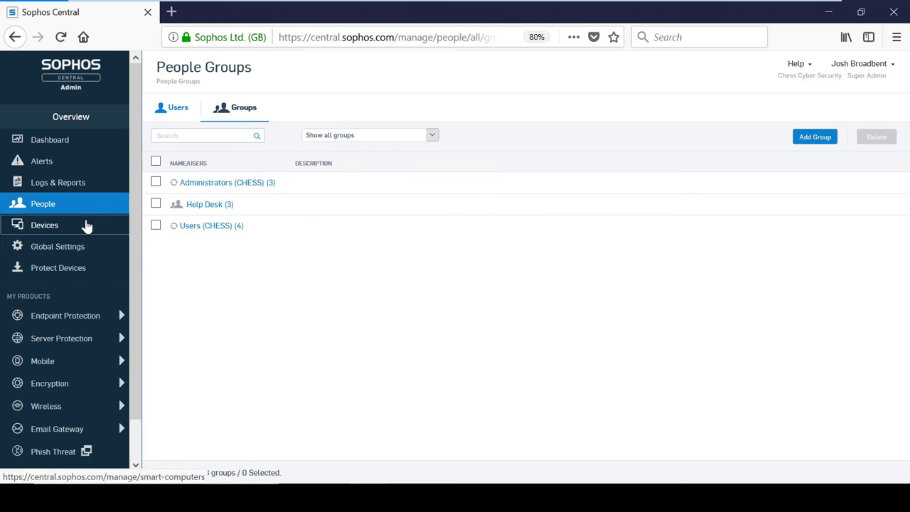
pyautogui.click(86, 225)
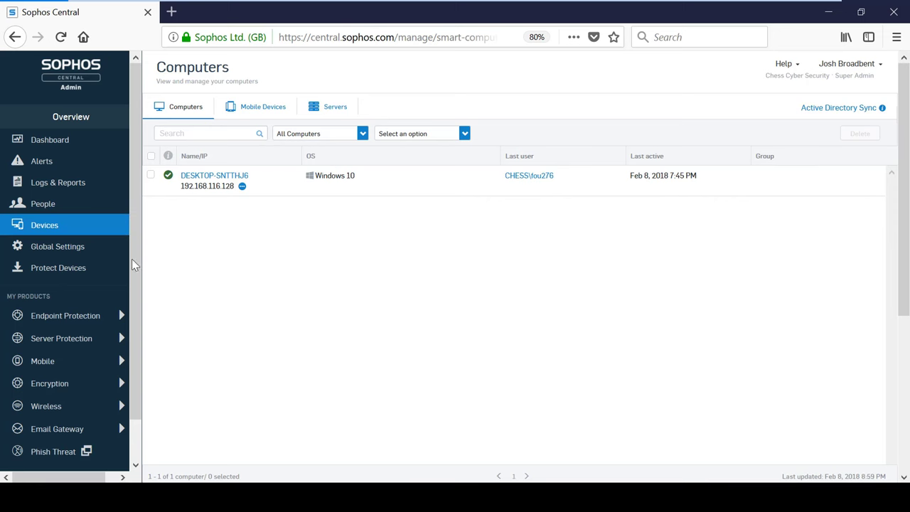
pyautogui.click(103, 274)
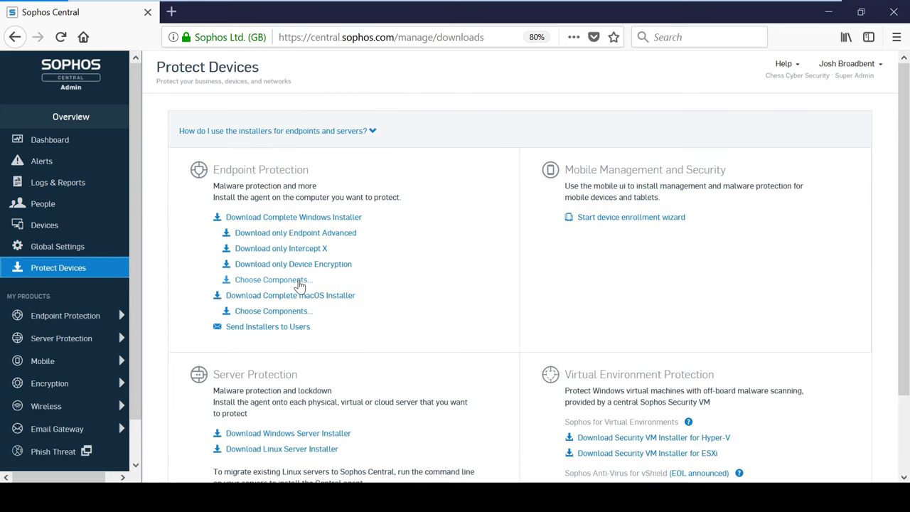
# Preview installer components and the Administrator's setup-link e-mail options, cancelling both
pyautogui.click(300, 283)
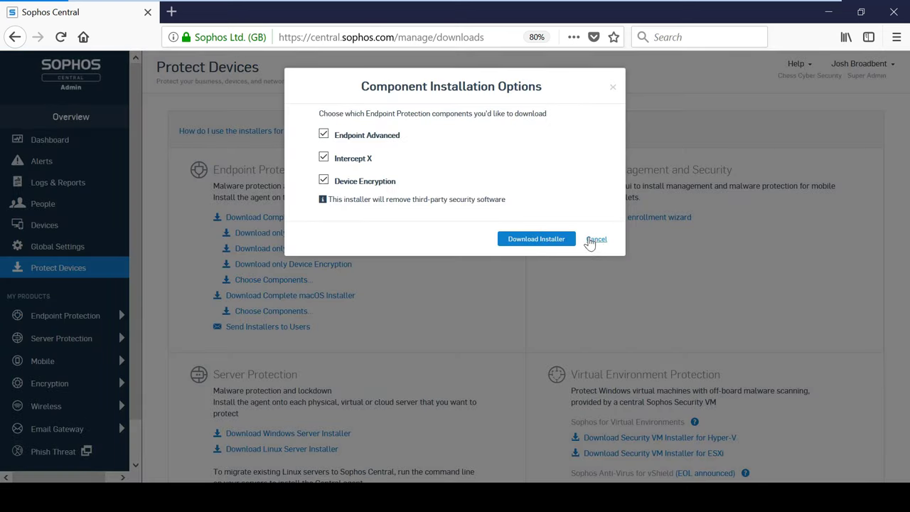
pyautogui.click(596, 240)
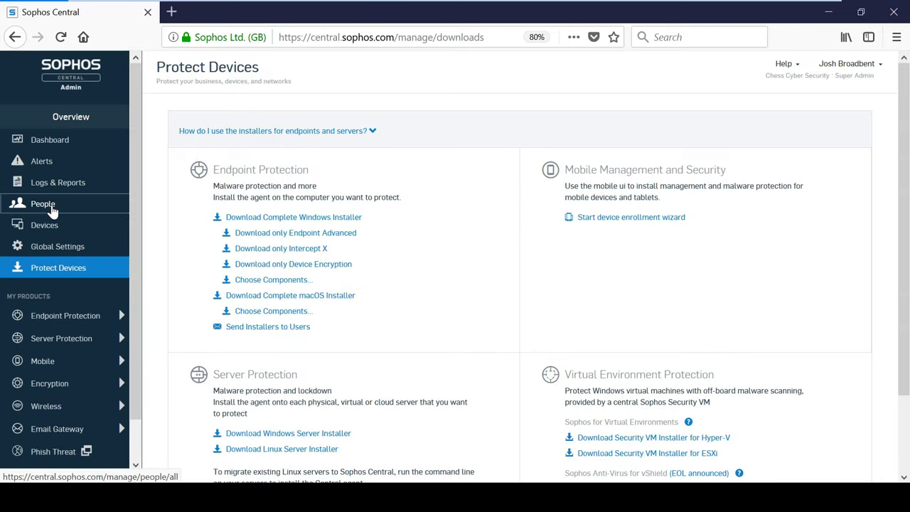
pyautogui.click(83, 208)
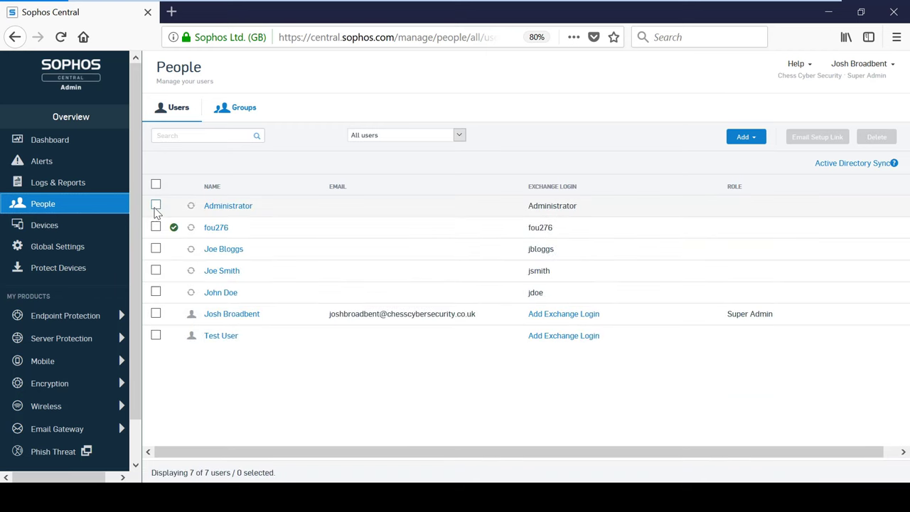
pyautogui.click(156, 205)
pyautogui.click(826, 142)
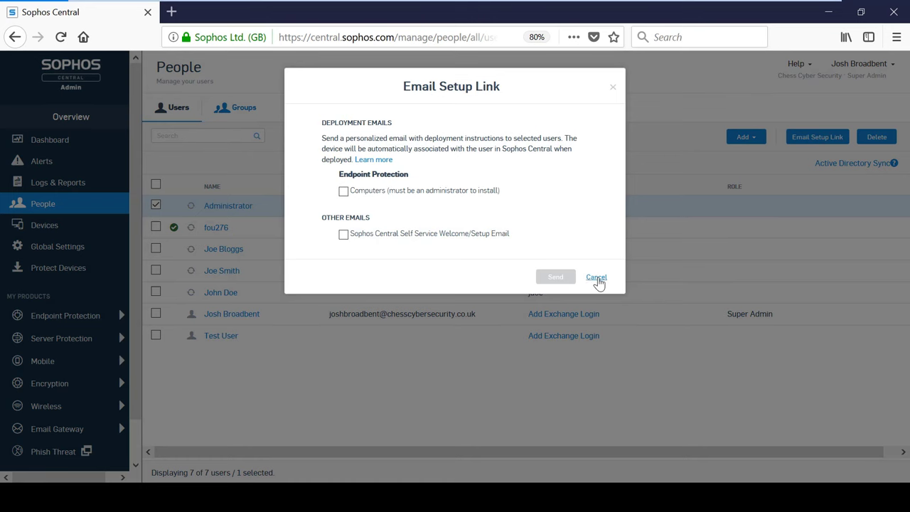
pyautogui.click(596, 277)
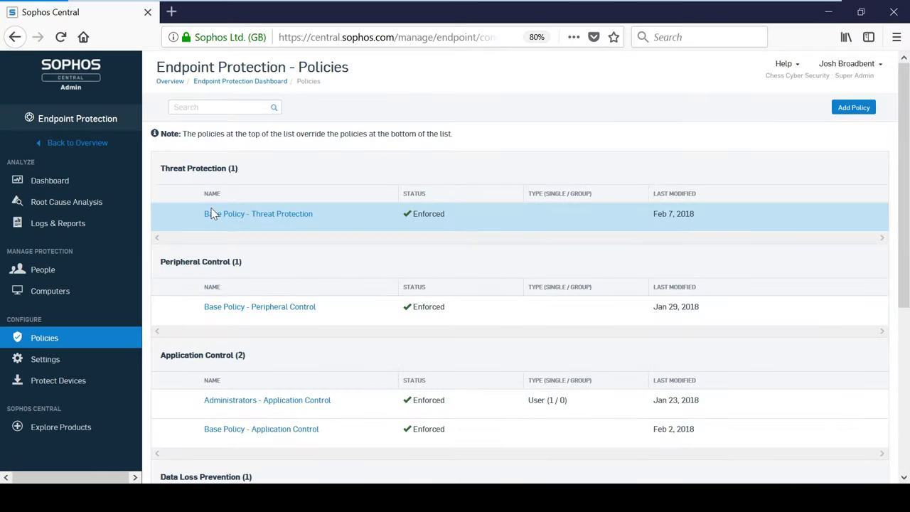
# Open the Settings tab of Base Policy - Threat Protection and scroll through it
pyautogui.click(210, 209)
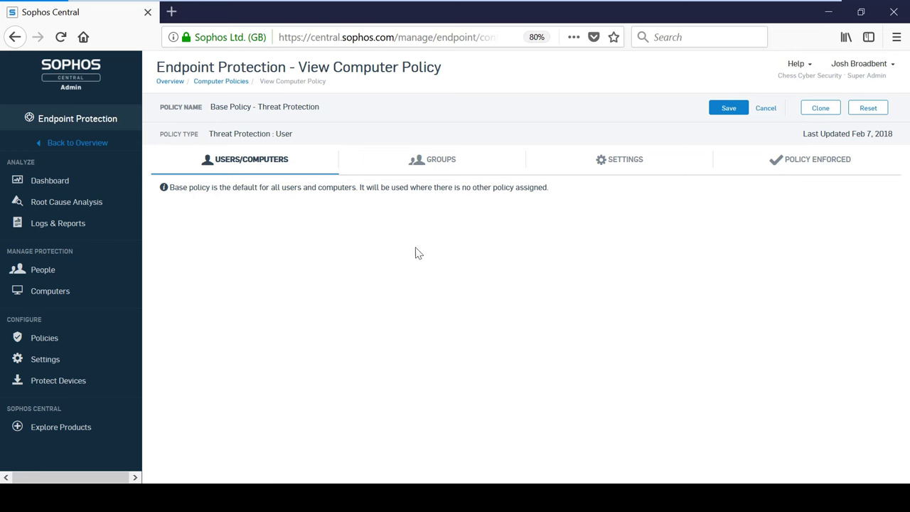
pyautogui.click(576, 166)
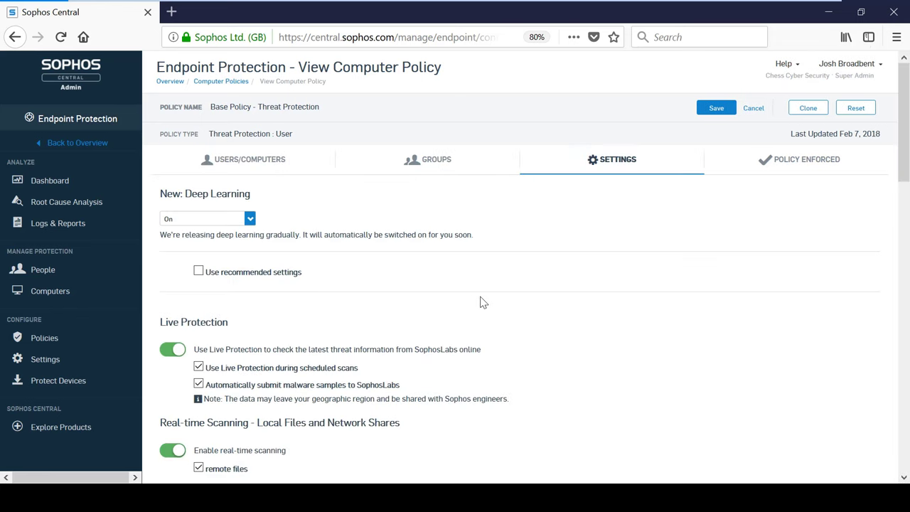
pyautogui.scroll(-5, 483, 306)
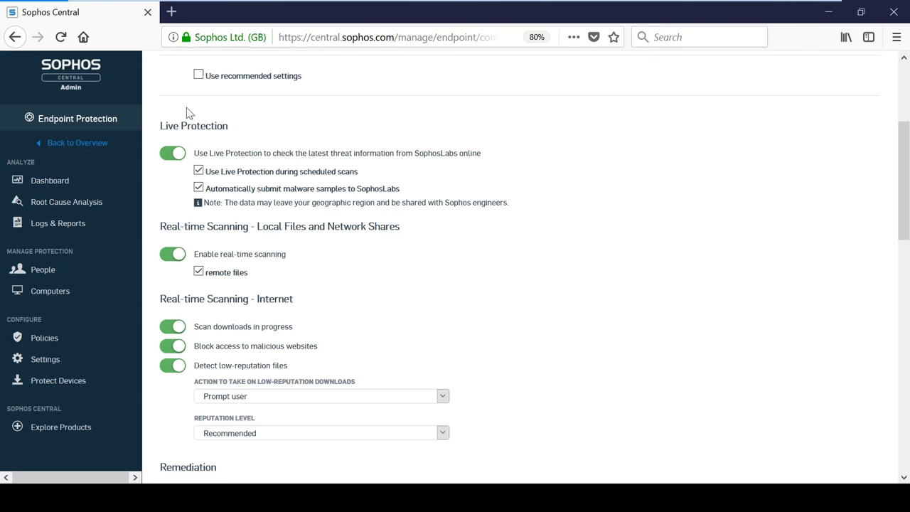
pyautogui.scroll(-6, 407, 282)
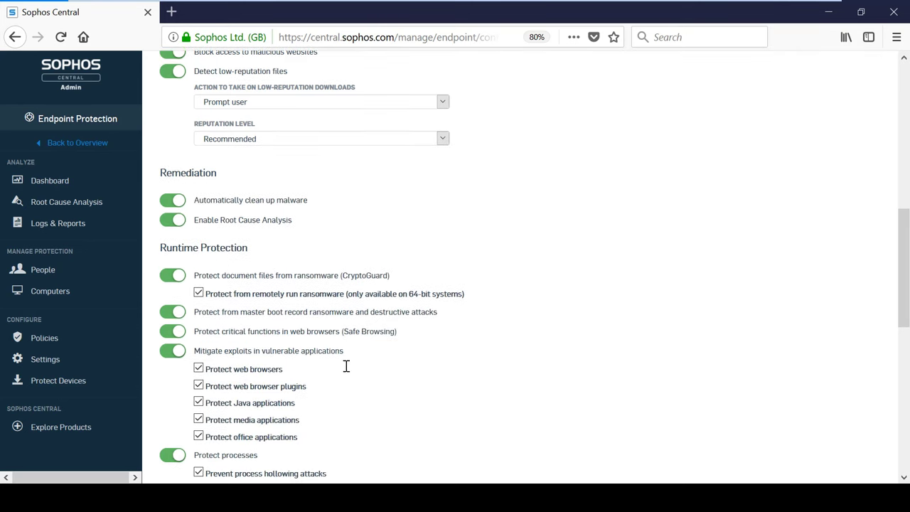
pyautogui.scroll(-2, 338, 375)
# Highlight the automatic malware cleanup option in the policy settings
pyautogui.moveTo(313, 332); pyautogui.dragTo(201, 332)
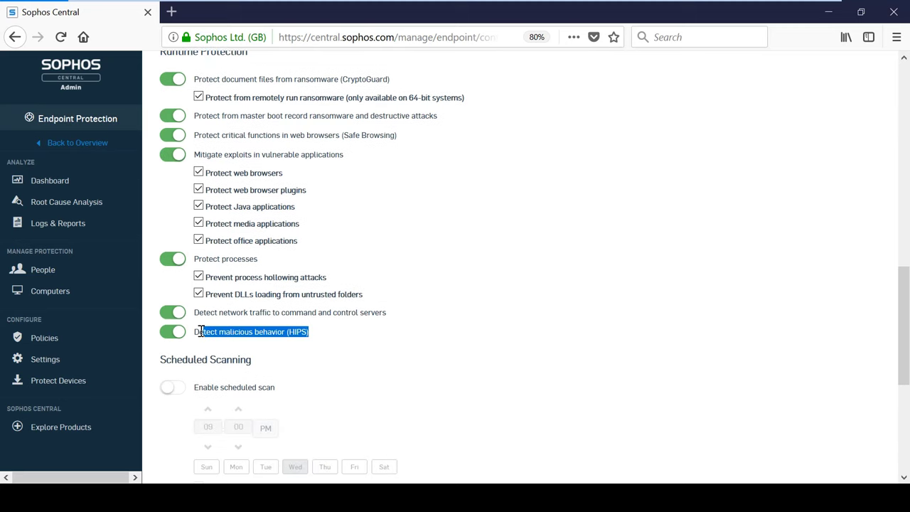
pyautogui.click(578, 237)
pyautogui.scroll(3, 578, 237)
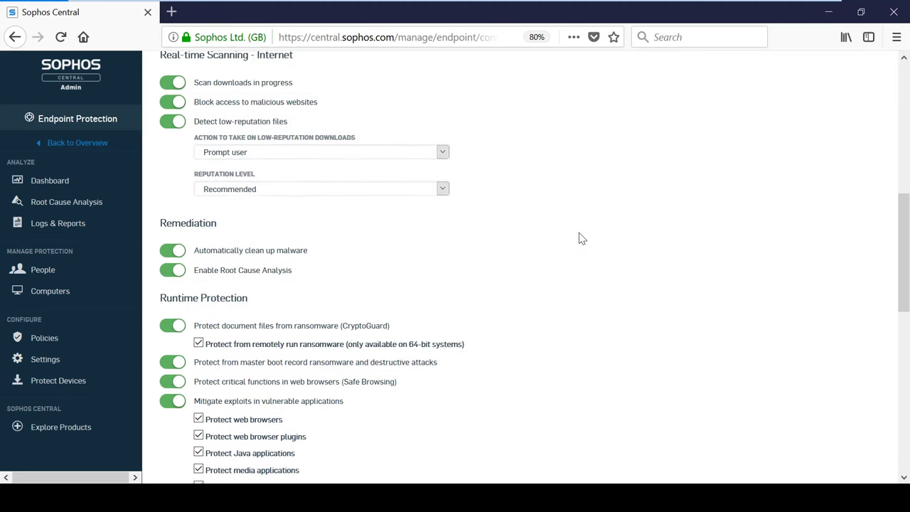
pyautogui.scroll(1, 587, 239)
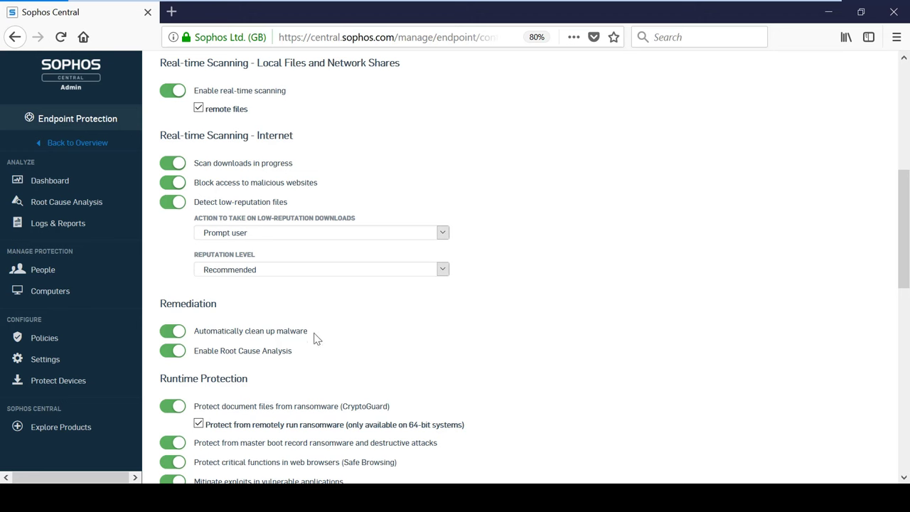
pyautogui.moveTo(317, 339); pyautogui.dragTo(197, 336)
pyautogui.click(58, 380)
# Highlight the remediation and runtime protection options
pyautogui.scroll(-5, 524, 257)
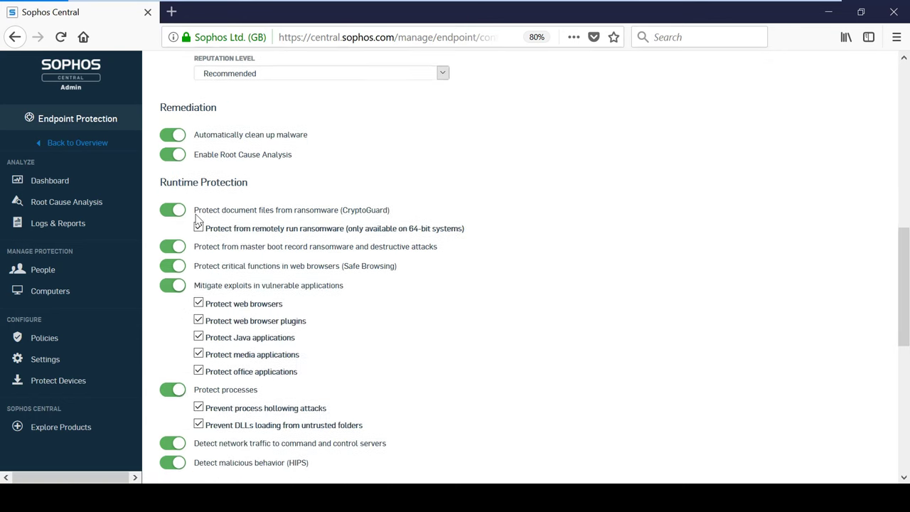
pyautogui.moveTo(192, 154); pyautogui.dragTo(390, 442)
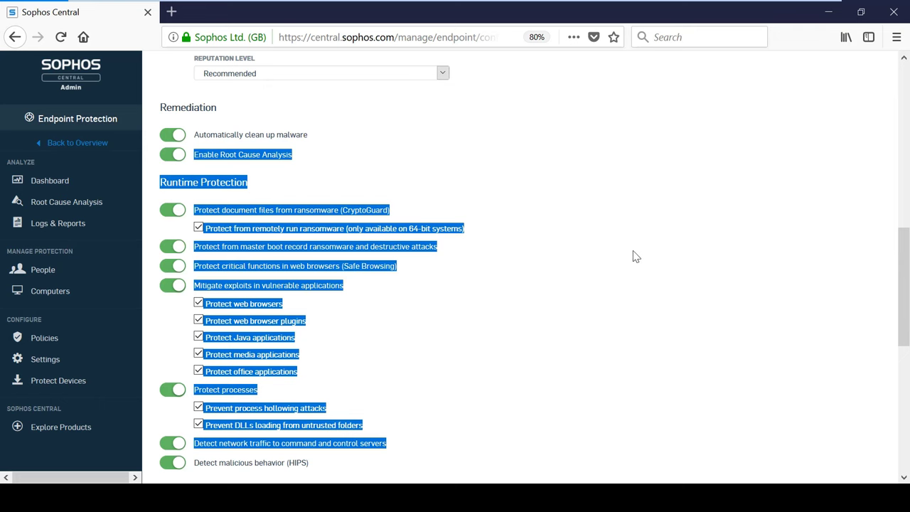
pyautogui.click(496, 267)
pyautogui.scroll(10, 498, 226)
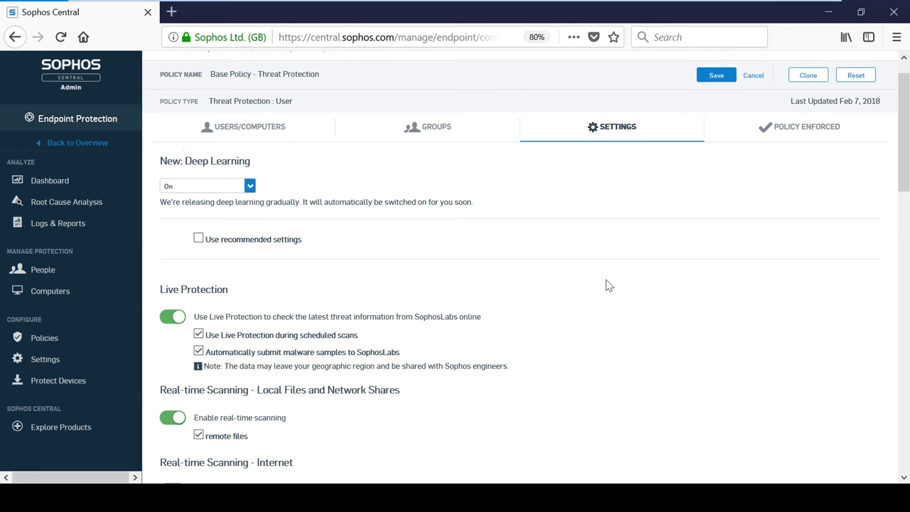
# Scroll further down and highlight the exploit mitigation options
pyautogui.scroll(-2, 601, 296)
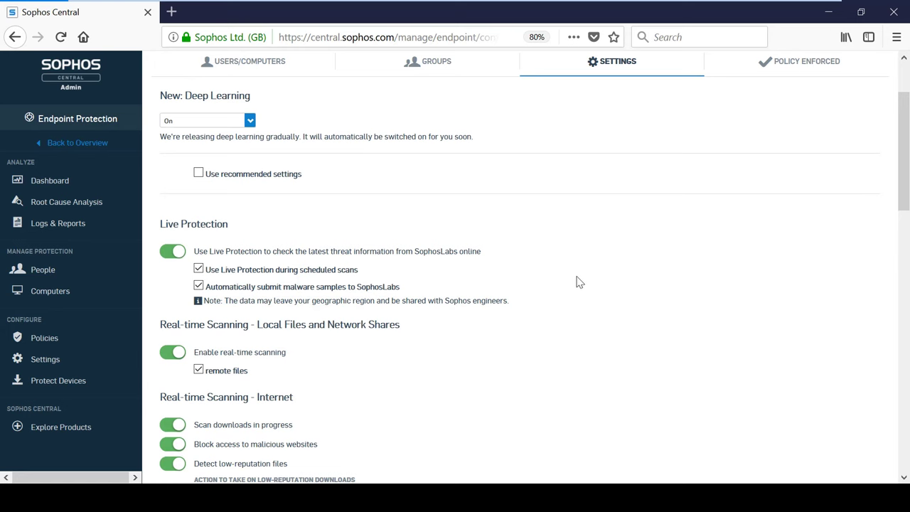
pyautogui.scroll(-2, 573, 284)
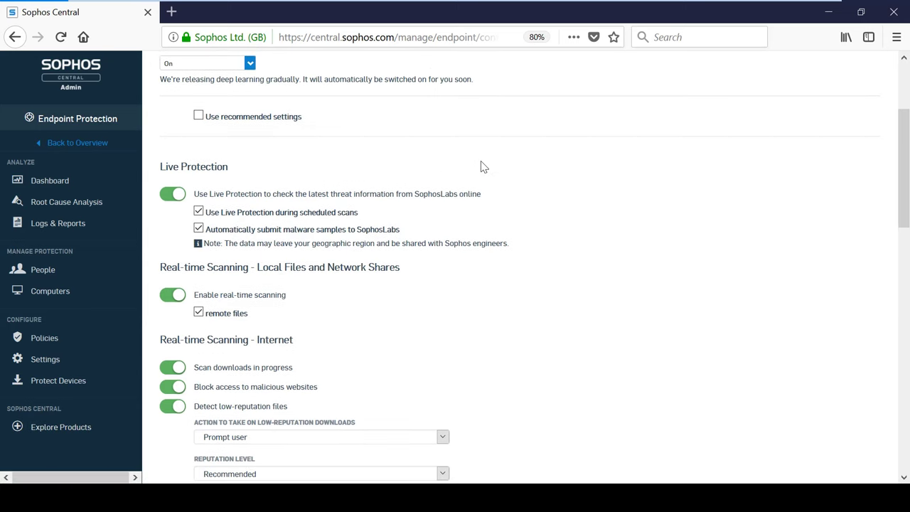
pyautogui.scroll(-8, 480, 164)
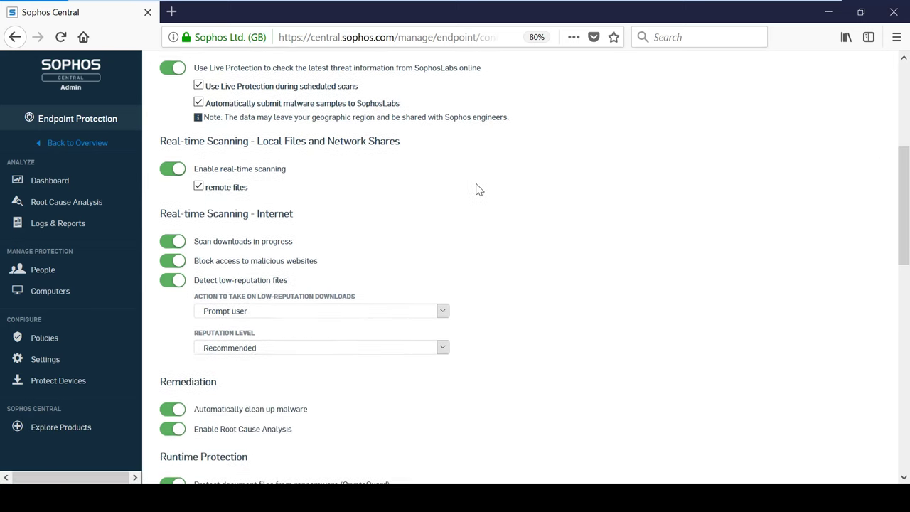
pyautogui.scroll(-1, 481, 194)
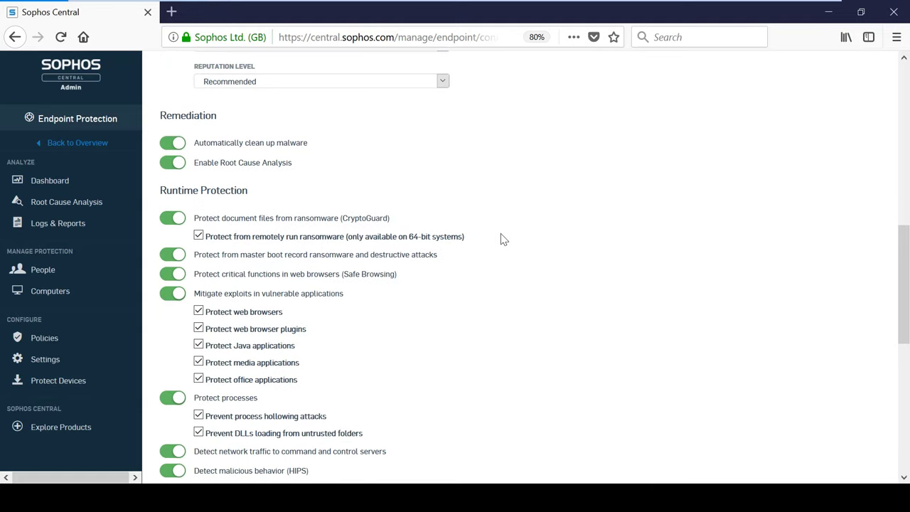
pyautogui.scroll(-1, 632, 313)
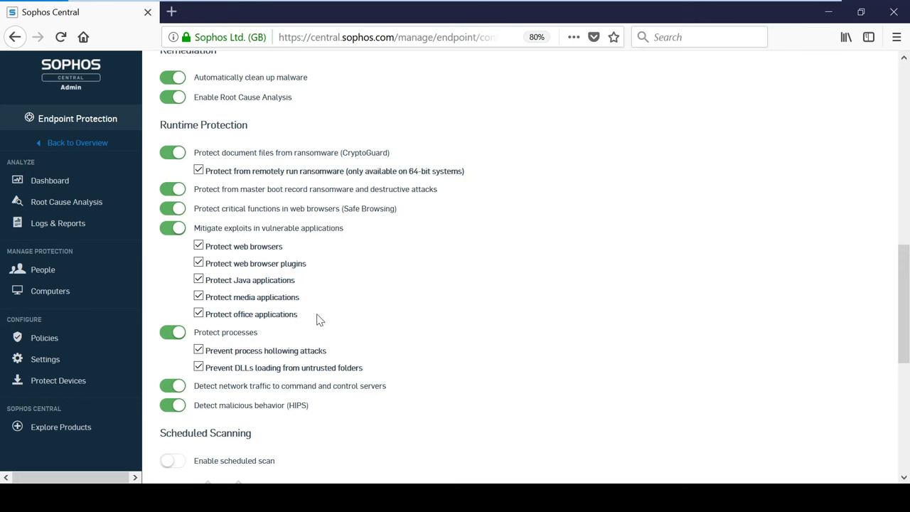
pyautogui.moveTo(303, 311); pyautogui.dragTo(194, 228)
pyautogui.click(489, 267)
# Highlight the CryptoGuard ransomware protection setting, then launch Sophos Tester
pyautogui.moveTo(390, 152); pyautogui.dragTo(194, 154)
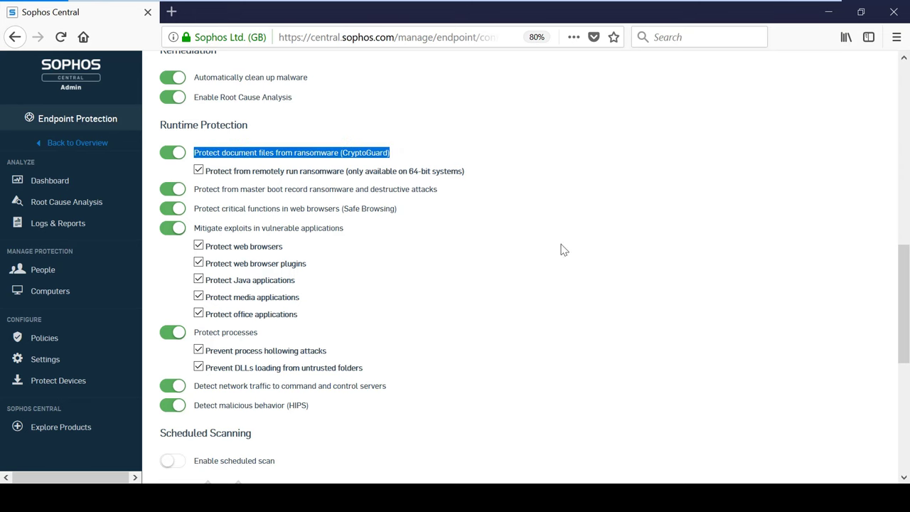
pyautogui.click(659, 284)
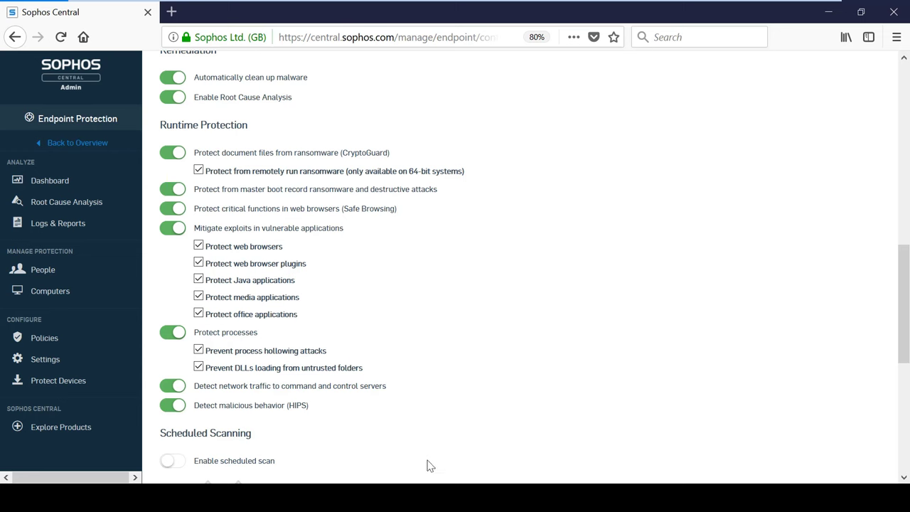
pyautogui.click(420, 435)
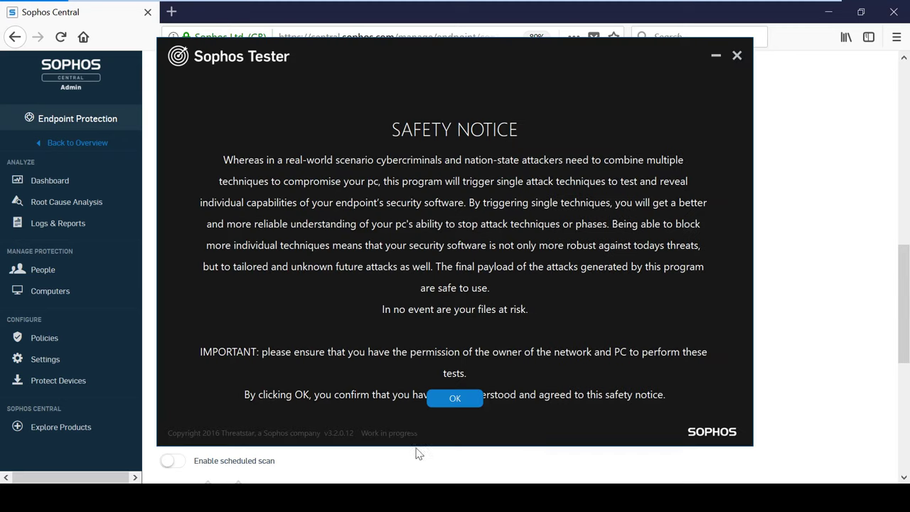
# Accept the safety notice and run the HydraCrypt ransomware attack against Dummy (default)
pyautogui.click(442, 403)
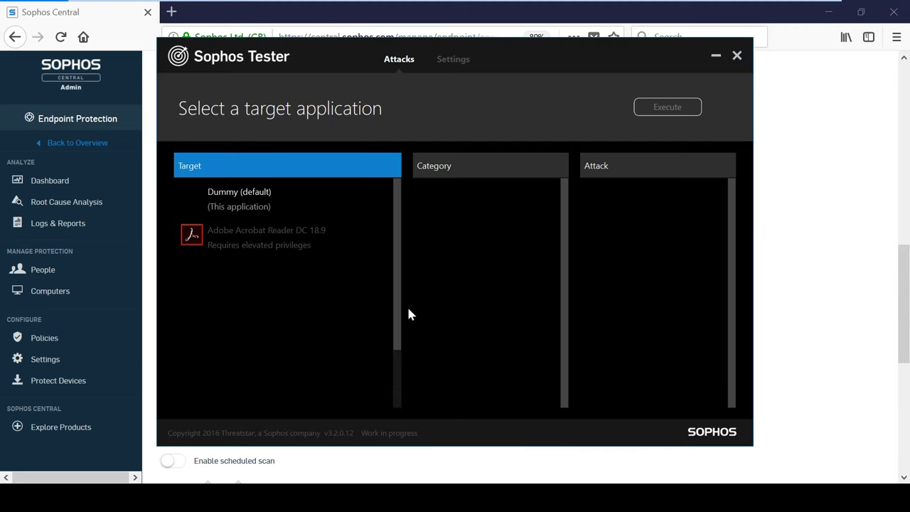
pyautogui.click(322, 203)
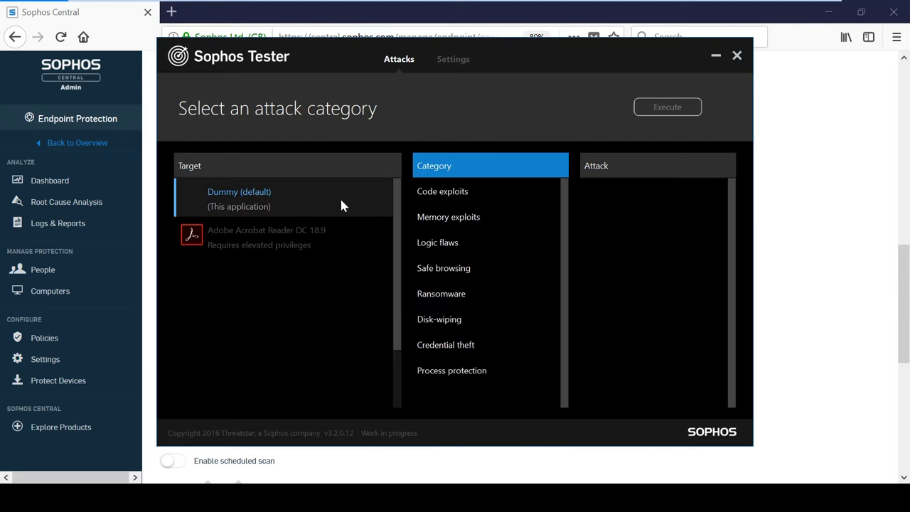
pyautogui.click(471, 288)
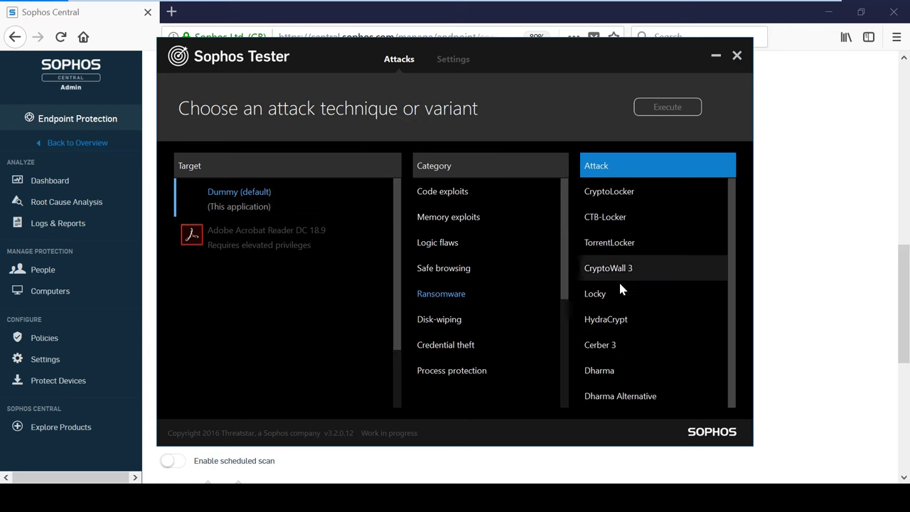
pyautogui.click(632, 319)
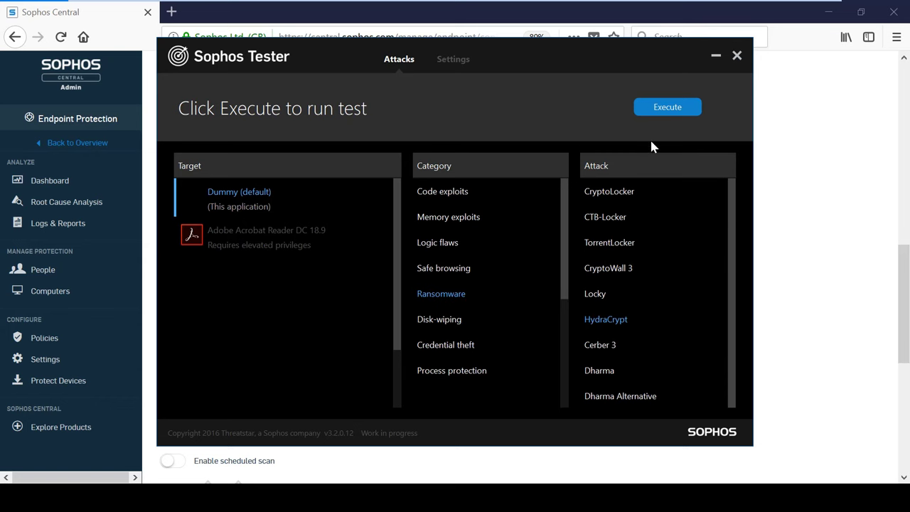
pyautogui.click(649, 108)
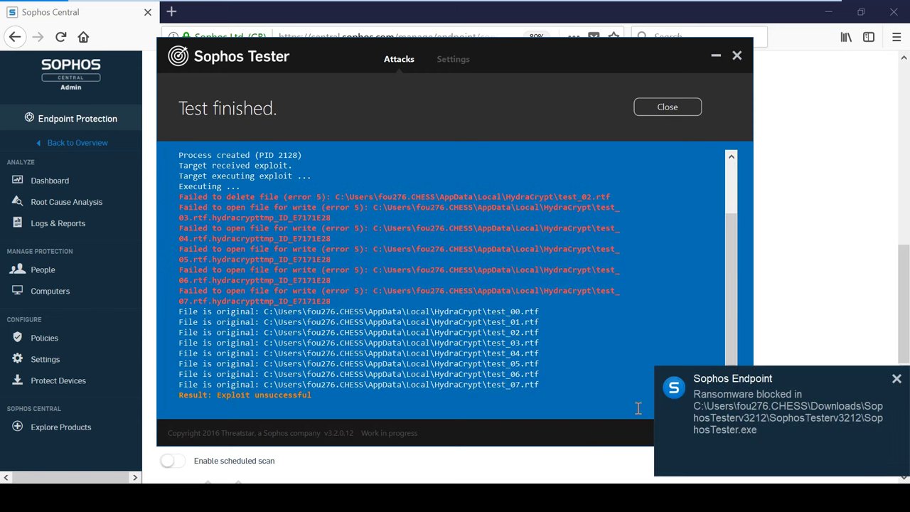
# Open the HydraCrypt desktop folder and inspect the test_00 to test_02 .rtf files
pyautogui.click(717, 55)
pyautogui.click(828, 13)
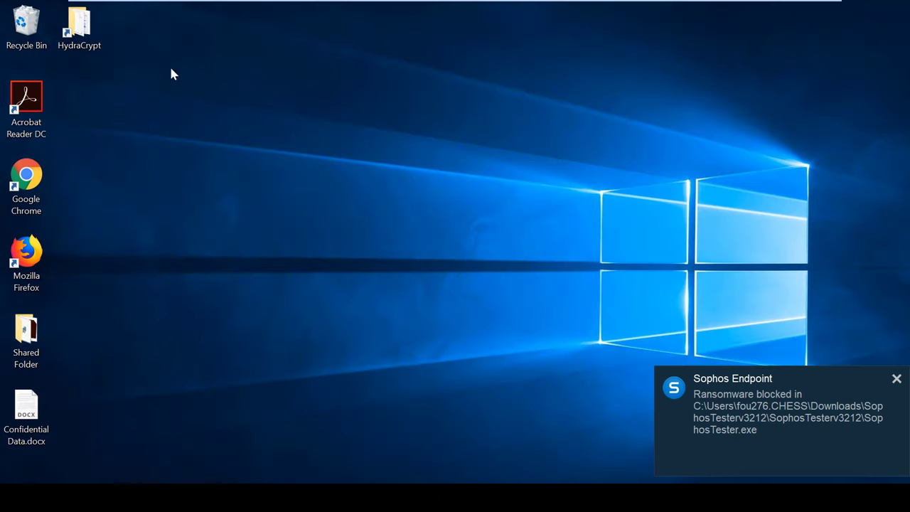
pyautogui.click(78, 26)
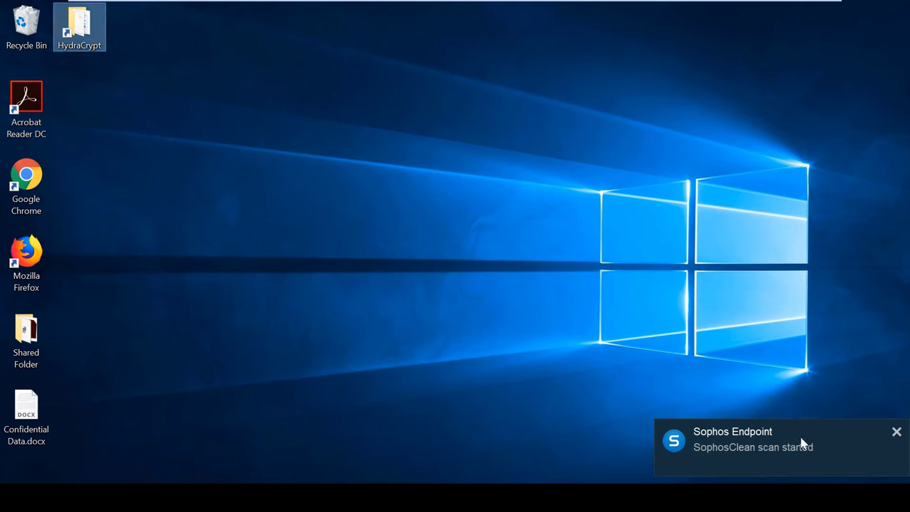
pyautogui.click(781, 456)
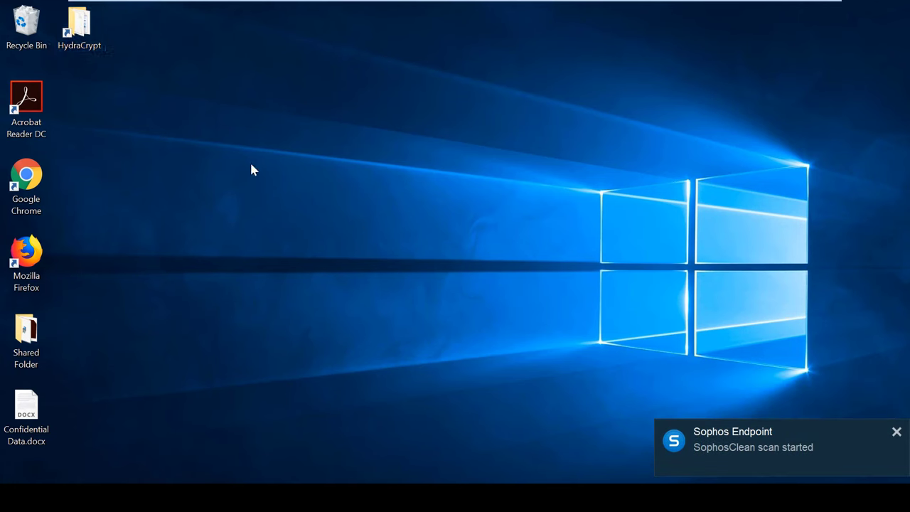
pyautogui.doubleClick(82, 27)
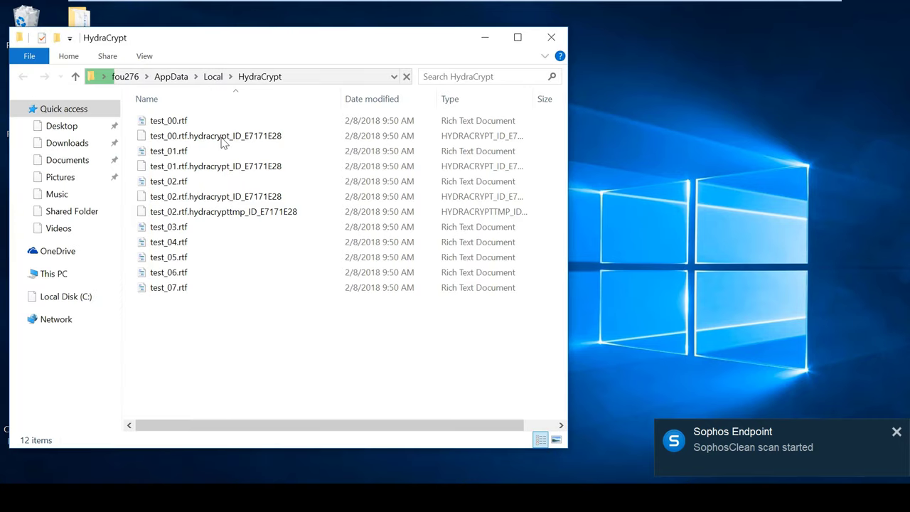
pyautogui.click(223, 136)
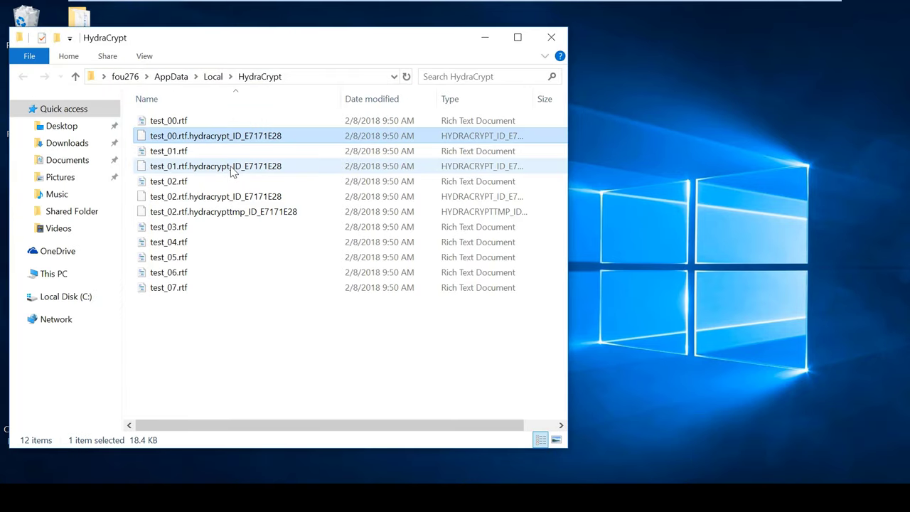
pyautogui.click(234, 166)
pyautogui.click(242, 194)
pyautogui.click(248, 213)
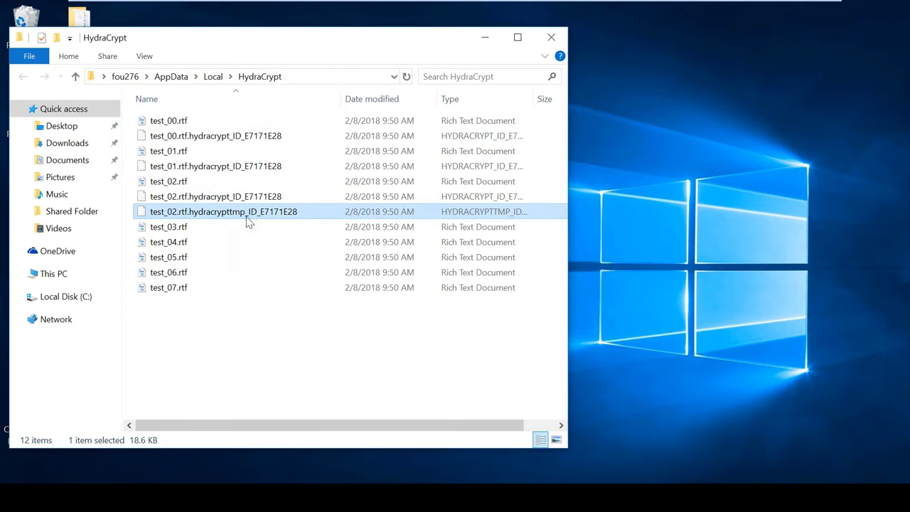
pyautogui.click(299, 361)
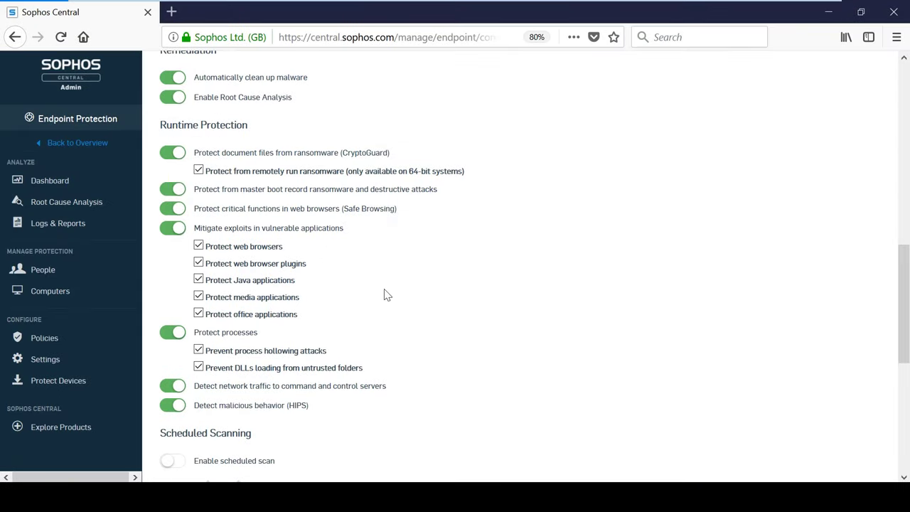
# Close the HydraCrypt results and run the Disk-wiping Master Boot Record attack
pyautogui.moveTo(440, 197); pyautogui.dragTo(196, 191)
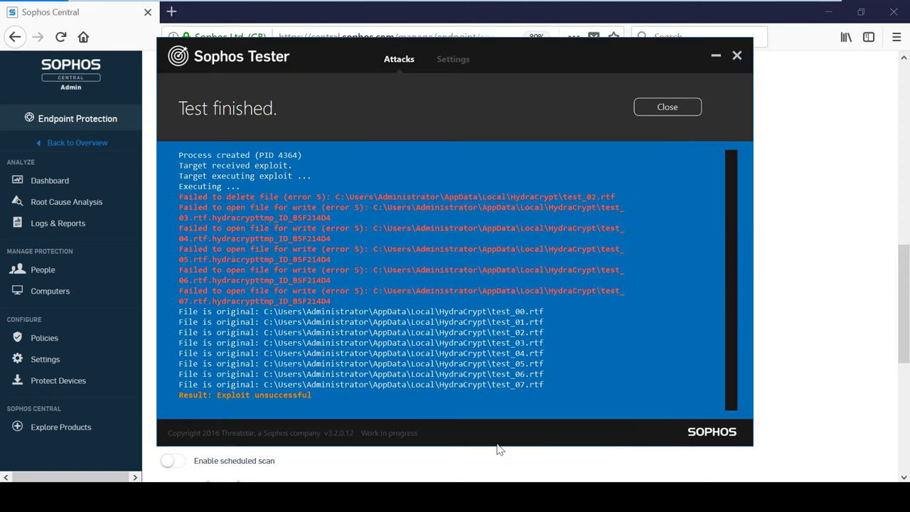
pyautogui.click(644, 110)
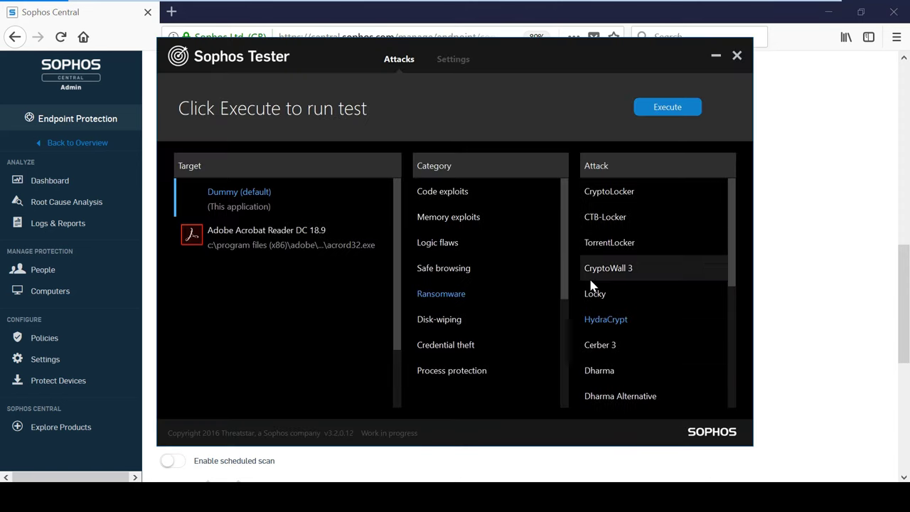
pyautogui.click(496, 322)
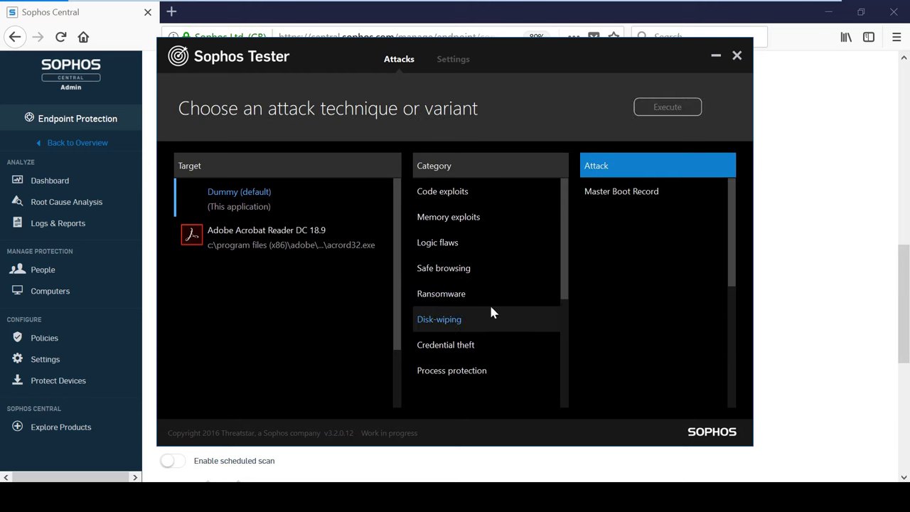
pyautogui.click(622, 196)
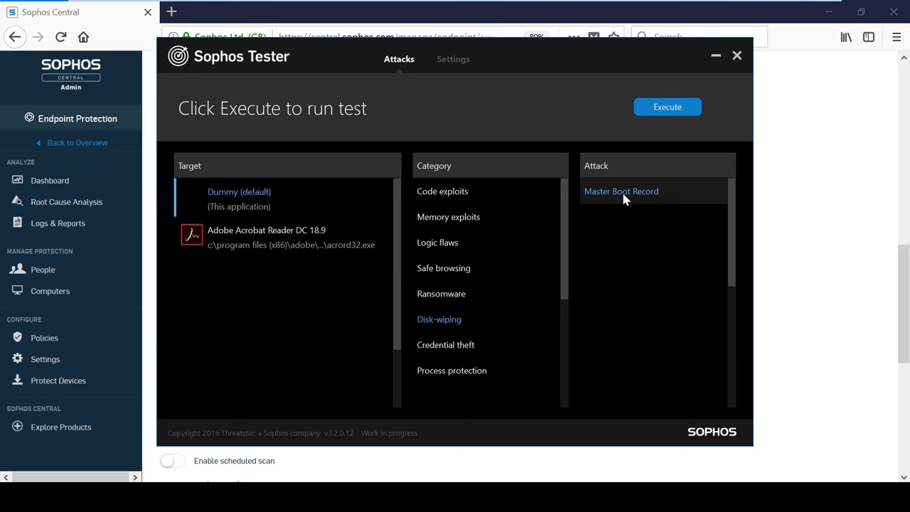
pyautogui.click(690, 111)
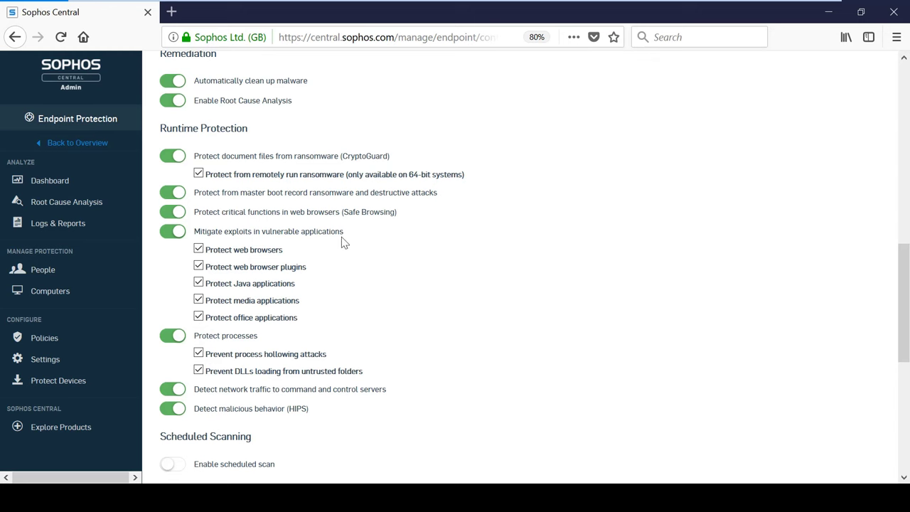
# Open the high-priority Exploit CryptoGuard case from Root Cause Analysis to see root cause svchost.exe
pyautogui.click(91, 208)
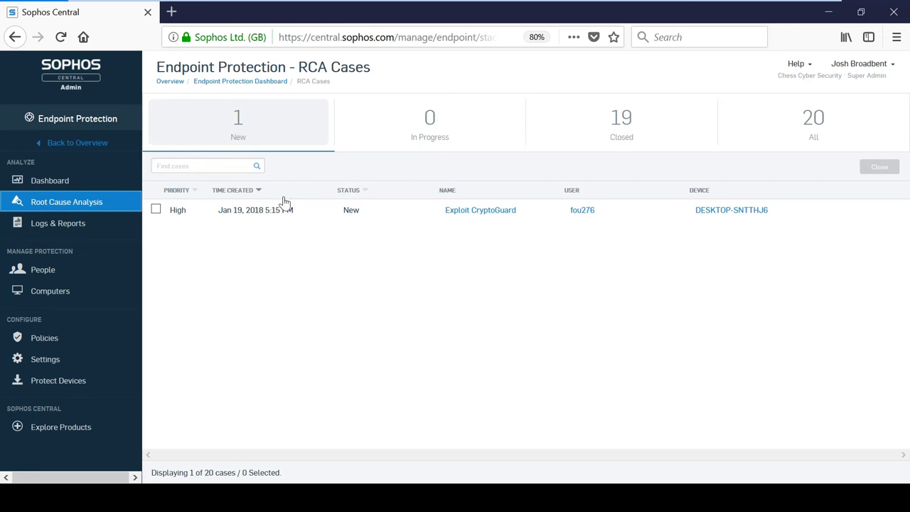
pyautogui.click(184, 211)
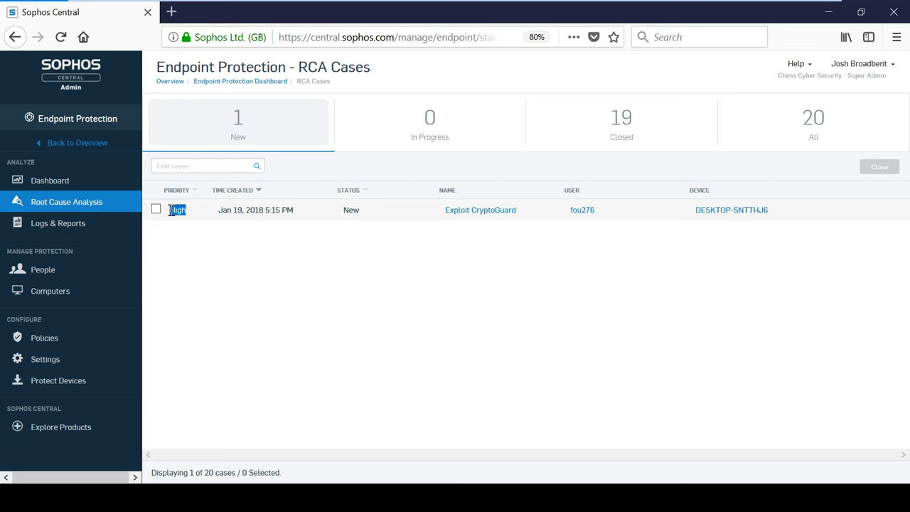
pyautogui.click(437, 270)
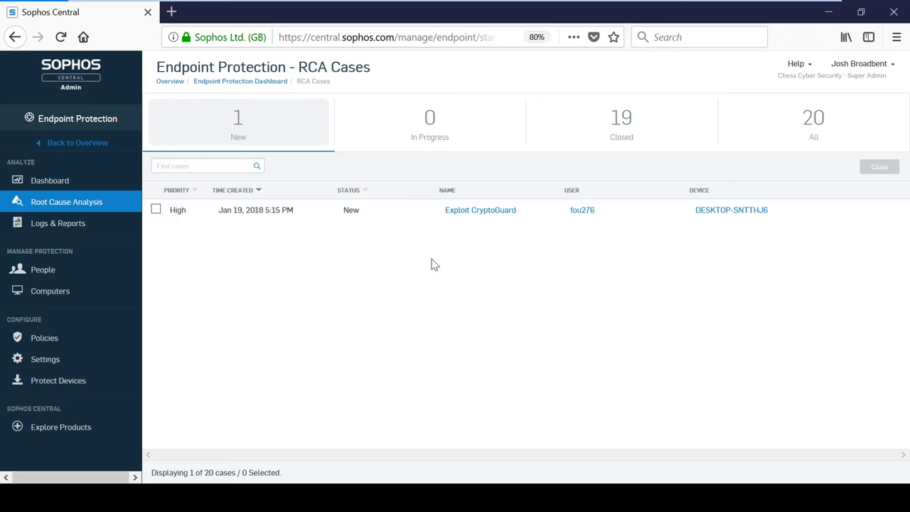
pyautogui.click(481, 210)
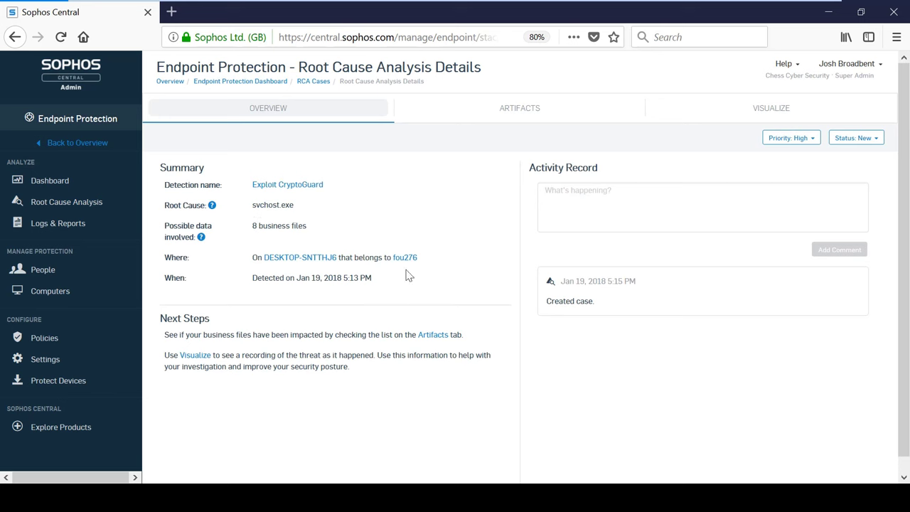
# Filter the case's Artifacts to the 8 business files and show test_00.rtf details
pyautogui.click(517, 118)
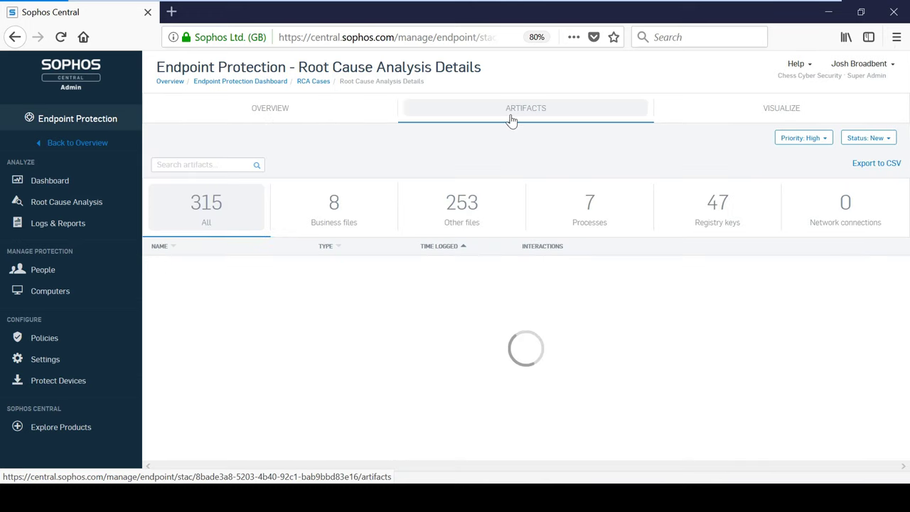
pyautogui.click(338, 219)
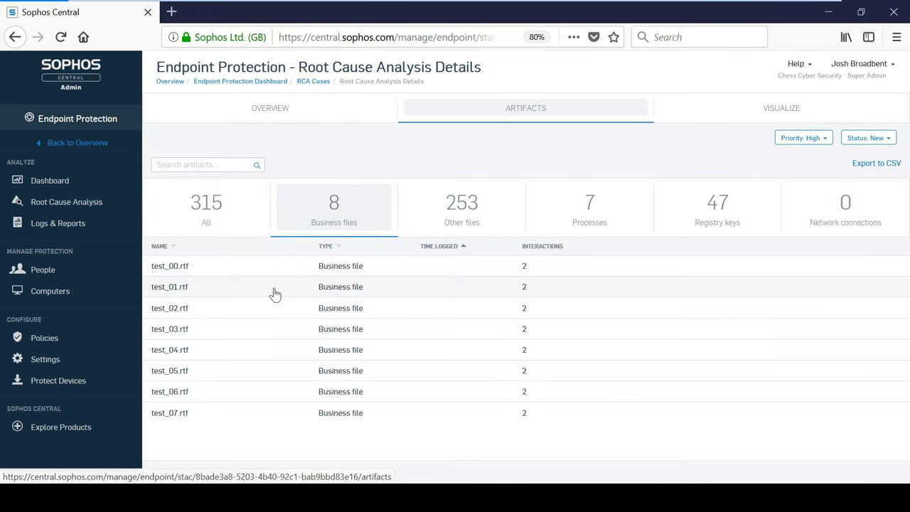
pyautogui.click(345, 274)
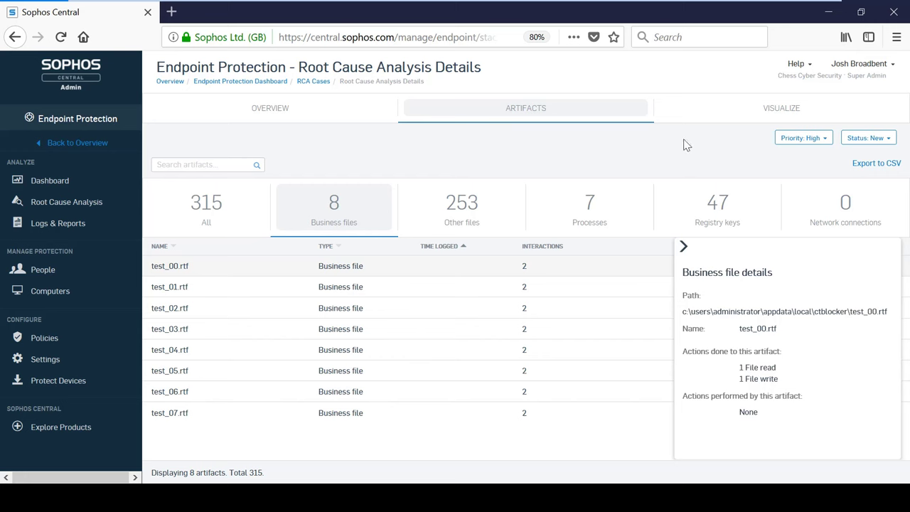
# Show the case on the Visualize tab and inspect the files behind the 13 F node
pyautogui.click(739, 118)
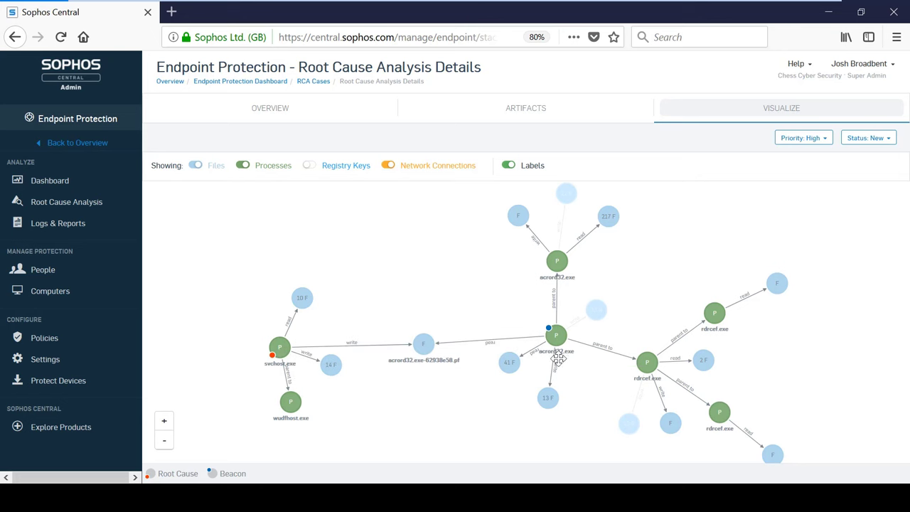
pyautogui.click(548, 400)
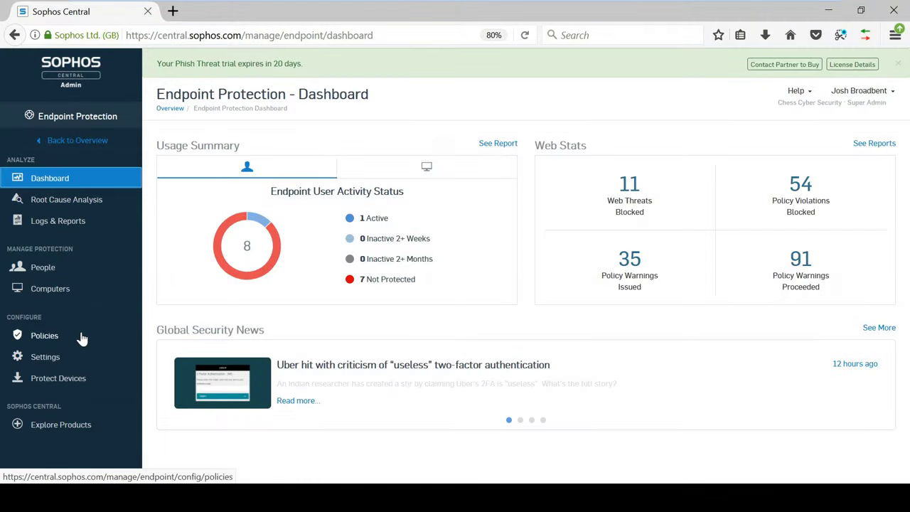
# Open the Settings of Base Policy - Peripheral Control from the Policies list
pyautogui.click(81, 339)
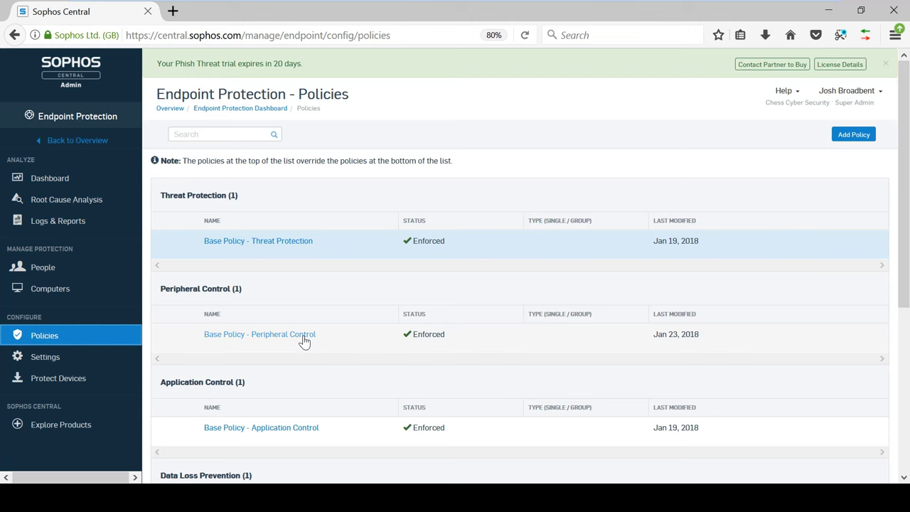
pyautogui.click(303, 337)
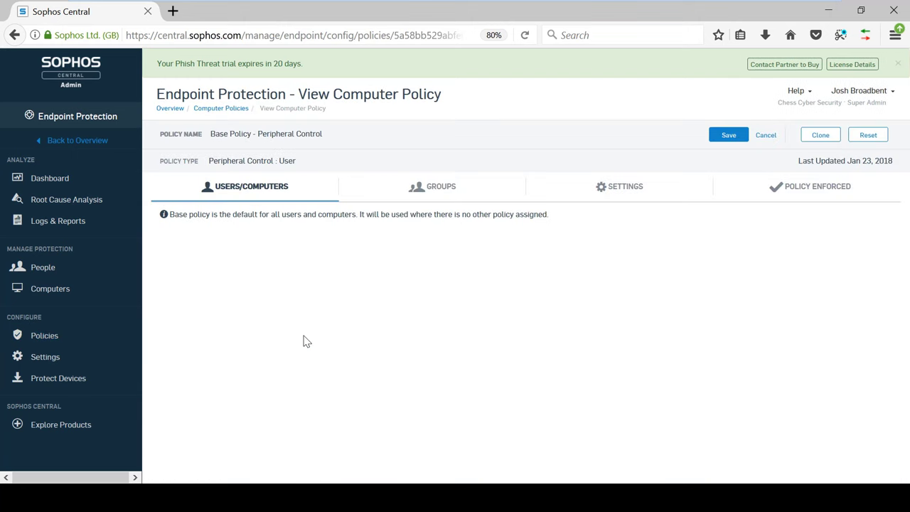
pyautogui.click(603, 186)
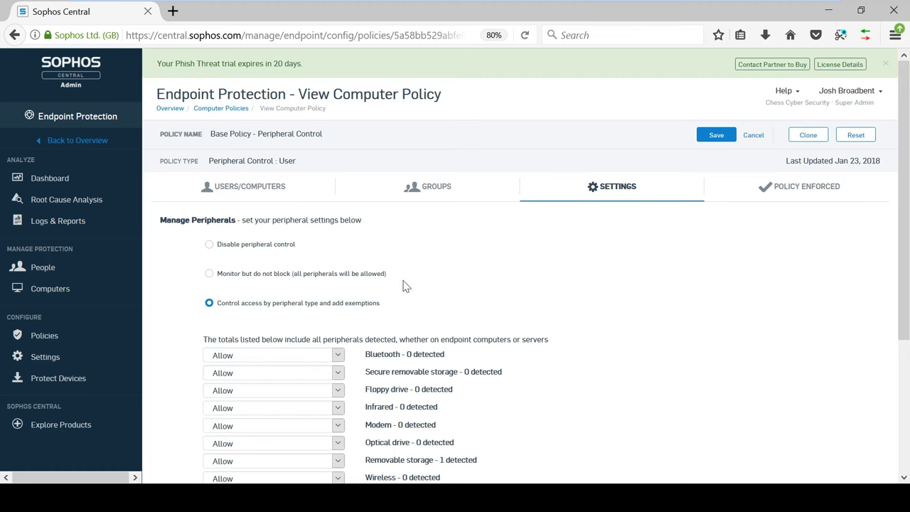
pyautogui.scroll(-3, 654, 329)
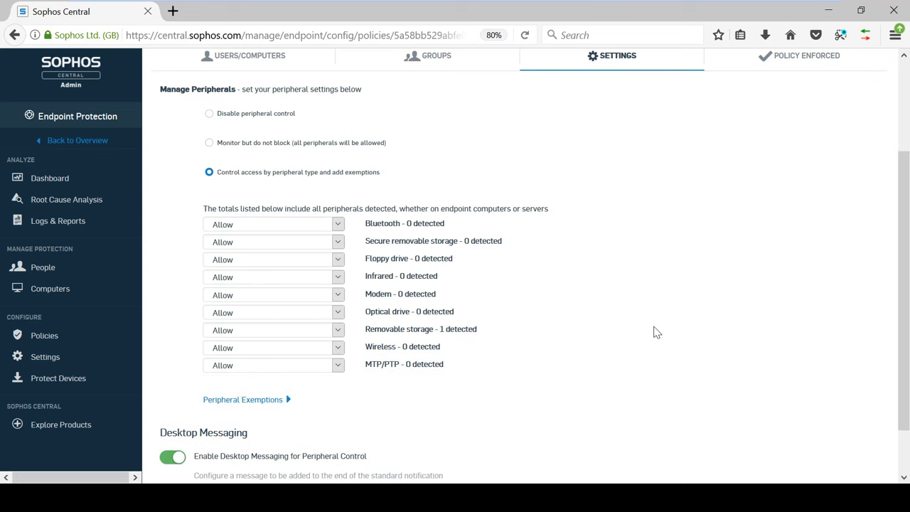
# Review the Bluetooth, floppy drive and removable storage access choices, leaving each at Allow
pyautogui.click(308, 225)
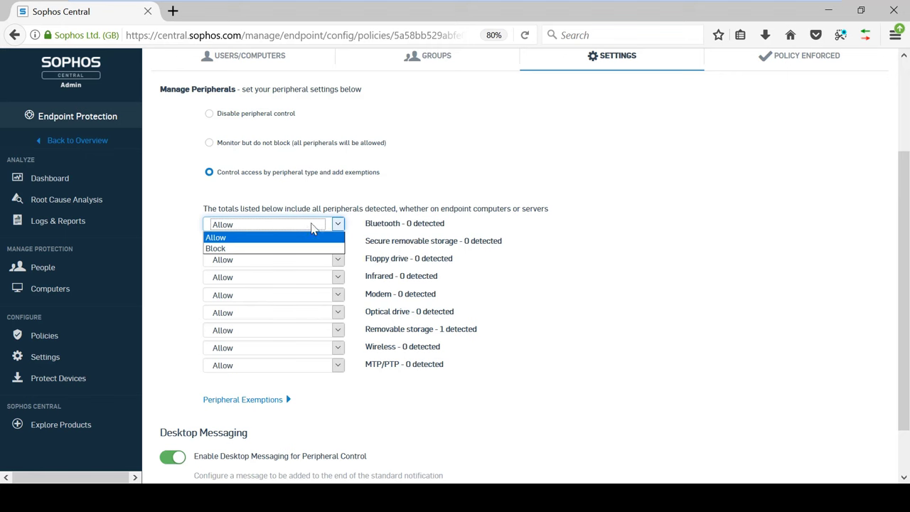
pyautogui.click(313, 227)
pyautogui.click(319, 263)
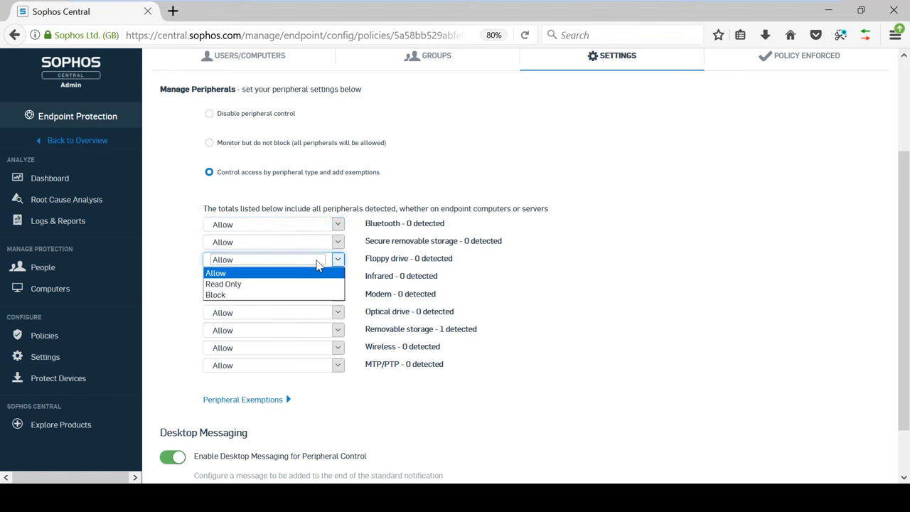
pyautogui.click(318, 263)
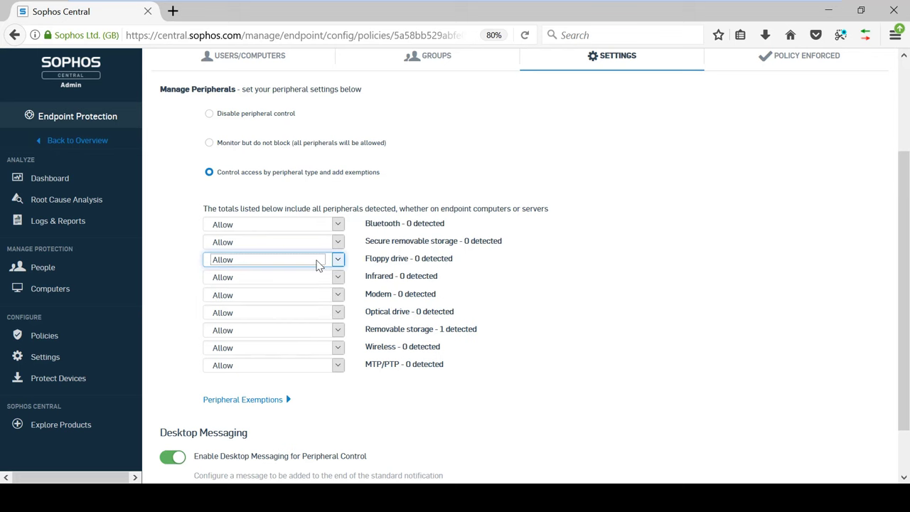
pyautogui.click(325, 331)
pyautogui.click(561, 321)
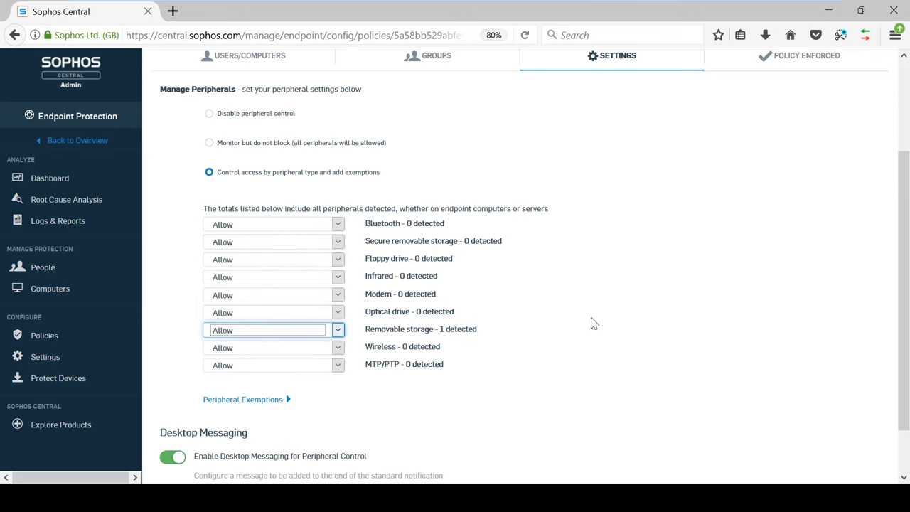
pyautogui.scroll(-1, 560, 298)
pyautogui.scroll(-1, 560, 299)
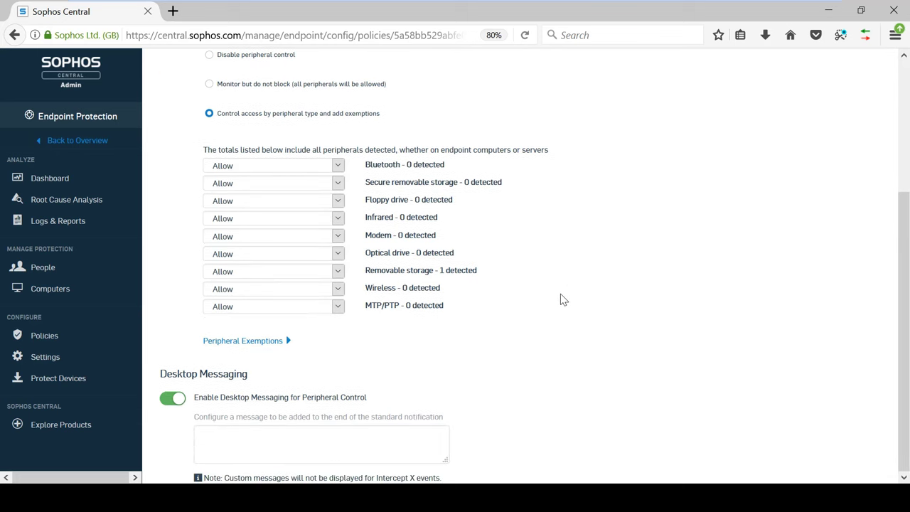
# Expand Peripheral Exemptions and set Removable storage access to Block
pyautogui.click(280, 345)
pyautogui.scroll(-3, 611, 308)
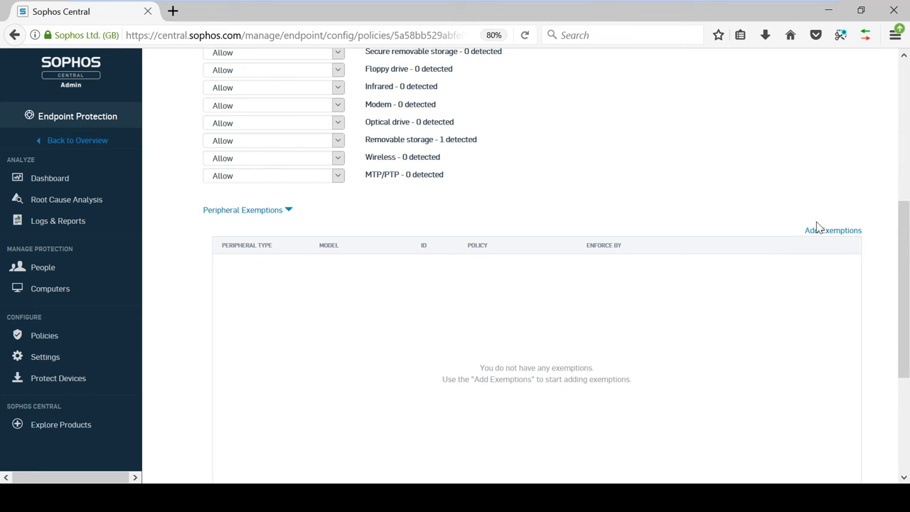
pyautogui.click(303, 140)
pyautogui.click(288, 176)
# Review the detected removable storage device in Add Exemptions, then cancel without adding an exemption
pyautogui.click(822, 231)
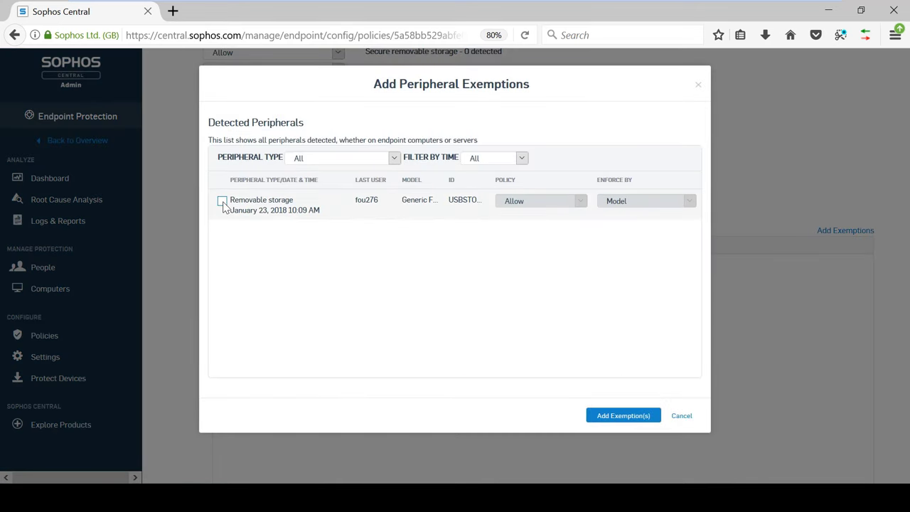
pyautogui.click(222, 201)
pyautogui.click(578, 201)
pyautogui.click(575, 201)
pyautogui.click(629, 205)
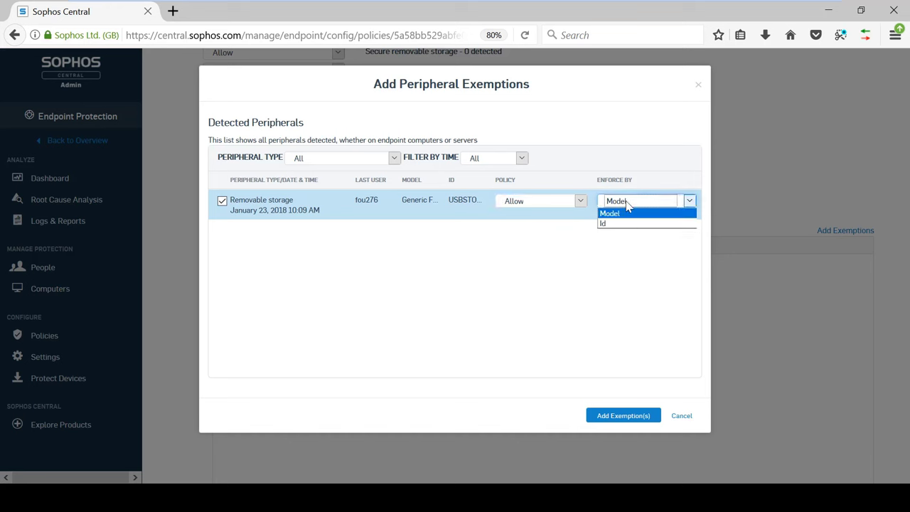
pyautogui.click(625, 214)
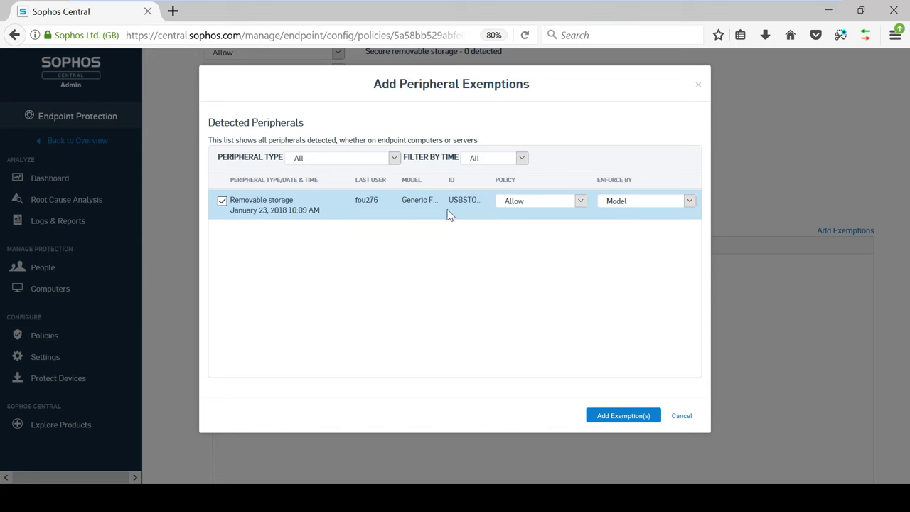
pyautogui.click(222, 202)
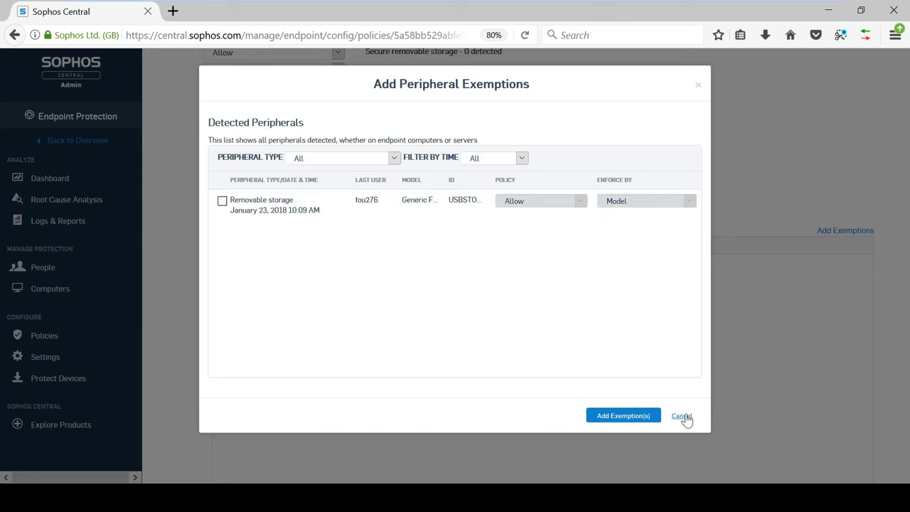
pyautogui.click(684, 416)
pyautogui.scroll(2, 615, 206)
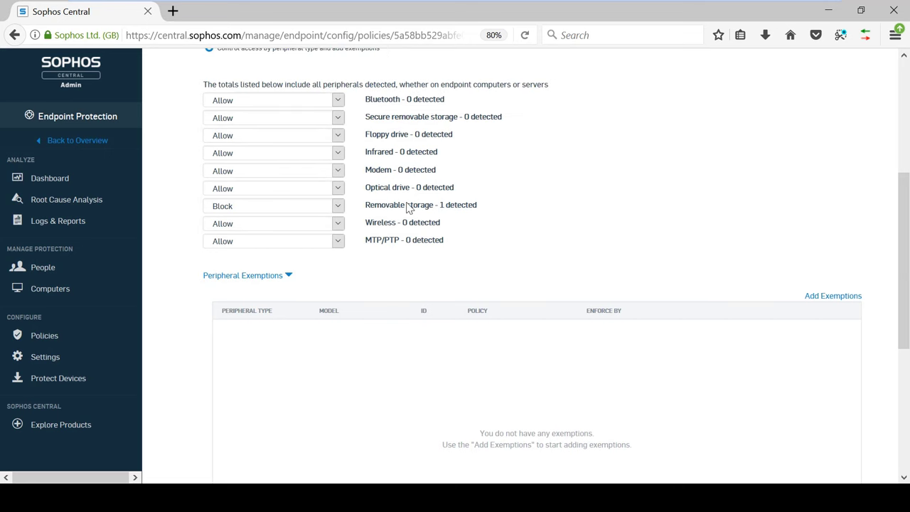
pyautogui.scroll(6, 551, 203)
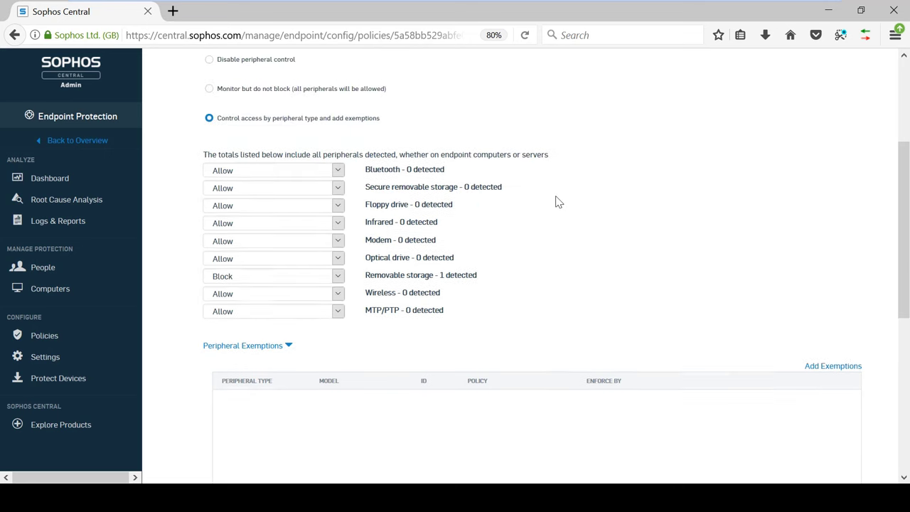
pyautogui.scroll(2, 568, 199)
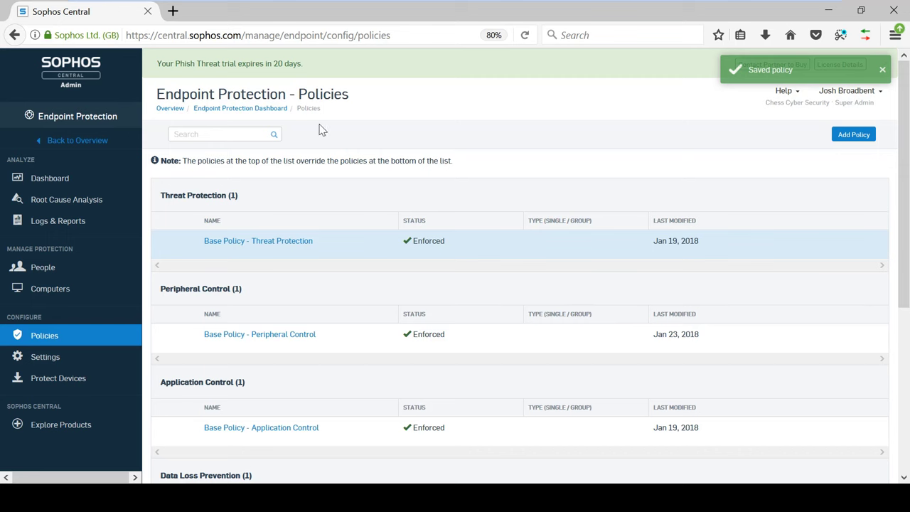
# Connect the host's Flash Disk to the Windows 10 x64 VM, accepting the USB warning
pyautogui.click(183, 9)
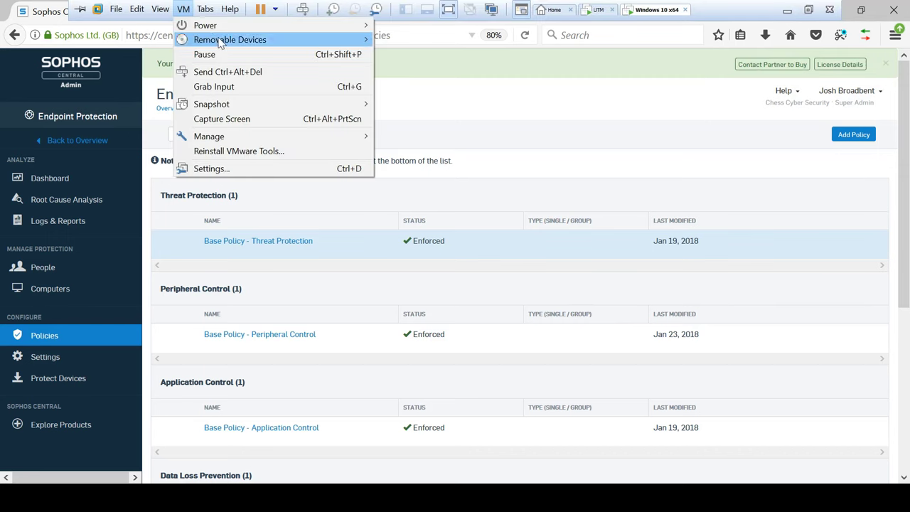
pyautogui.moveTo(227, 40)
pyautogui.moveTo(611, 103)
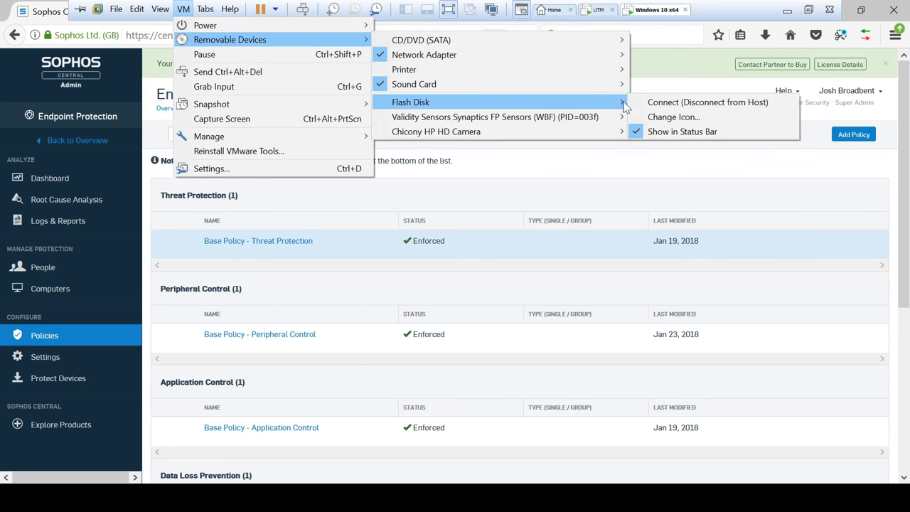
pyautogui.click(641, 101)
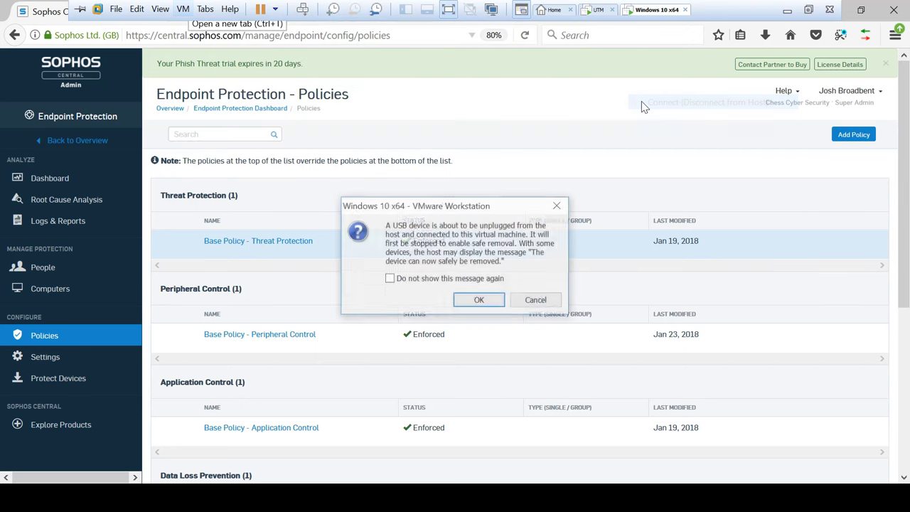
pyautogui.click(494, 300)
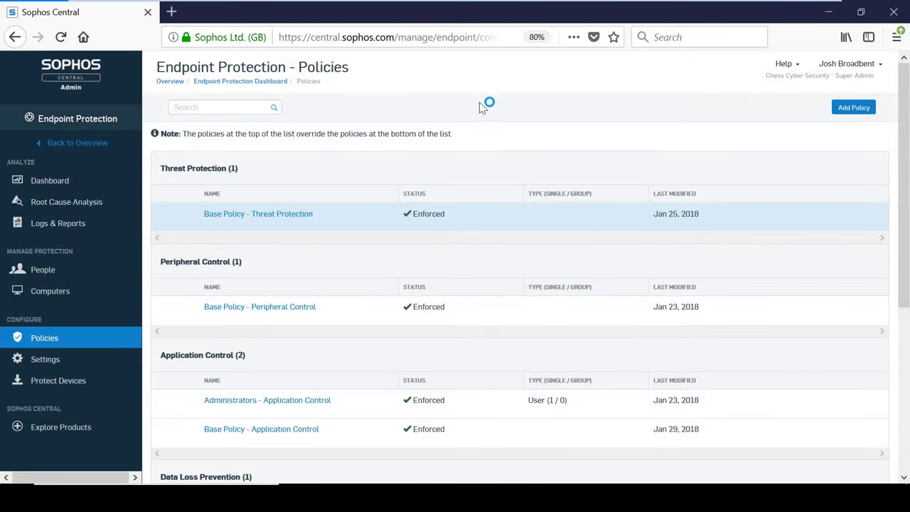
# Open Base Policy - Application Control settings: 9/83 internet browsers and 1/87 remote management tools blocked
pyautogui.click(306, 430)
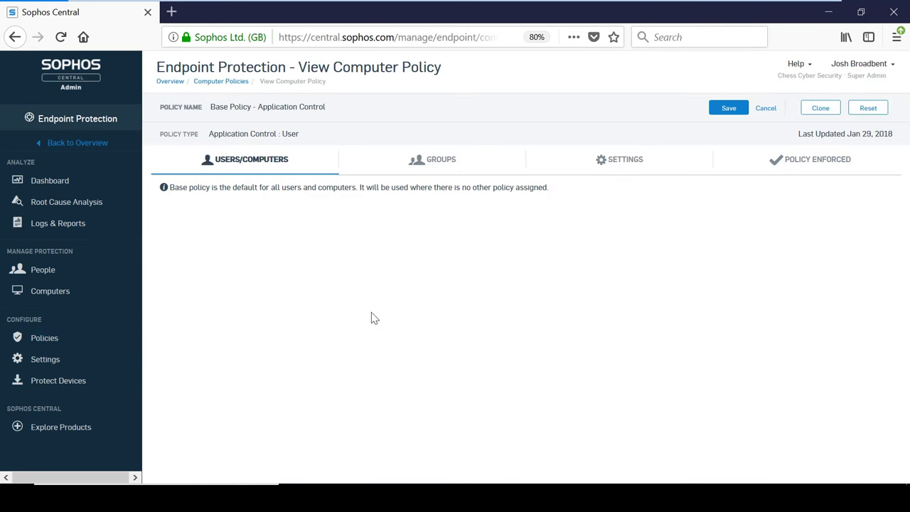
pyautogui.click(630, 168)
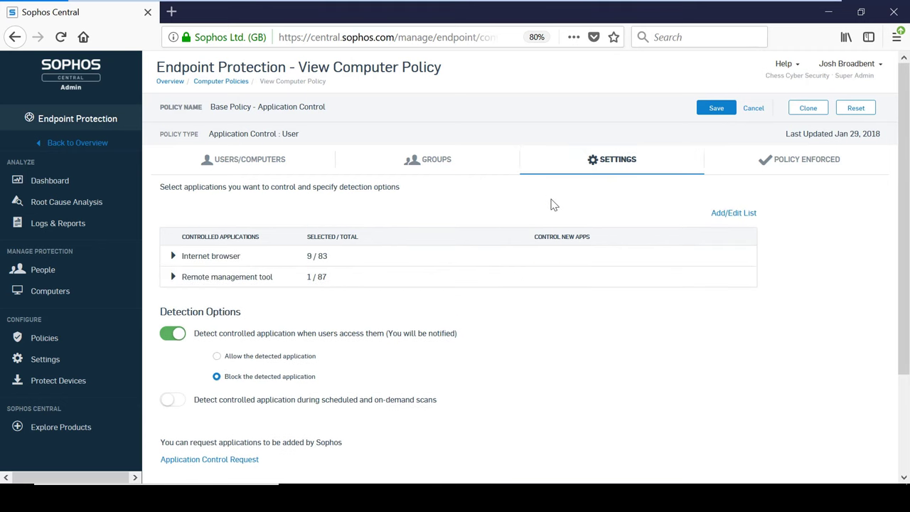
pyautogui.scroll(-2, 656, 329)
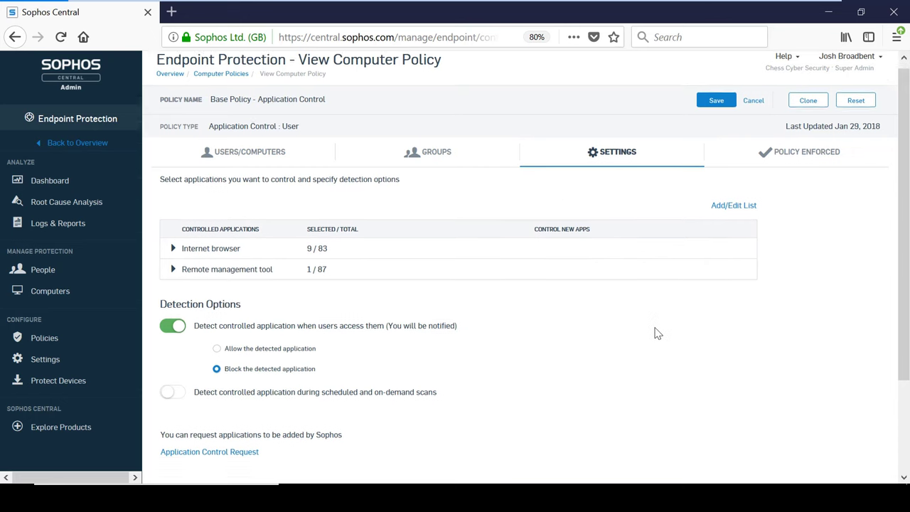
pyautogui.scroll(2, 656, 331)
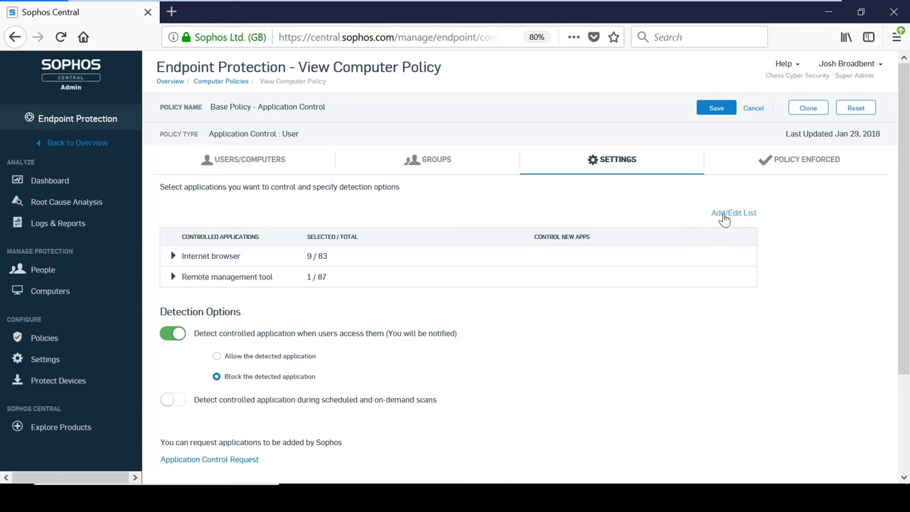
# Add the Game category, all 318/318 apps with new apps controlled, to the policy's list
pyautogui.click(723, 216)
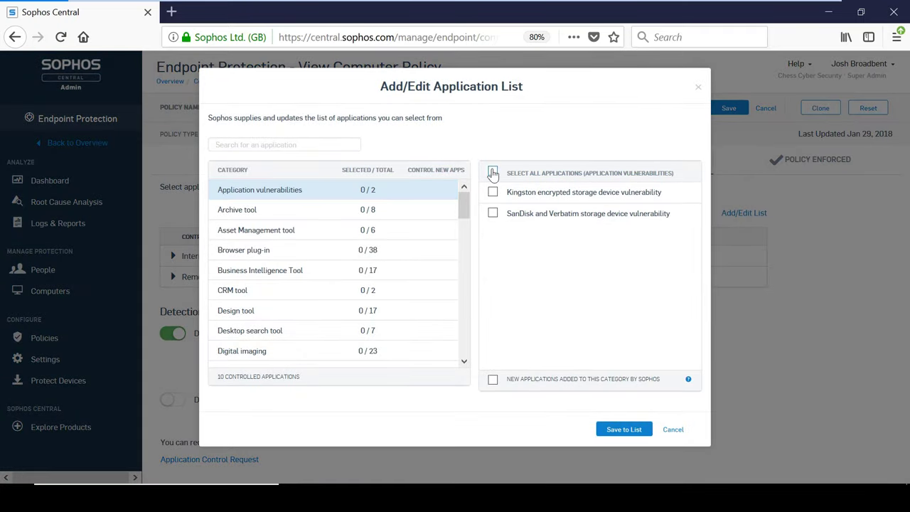
pyautogui.moveTo(464, 205); pyautogui.dragTo(465, 257)
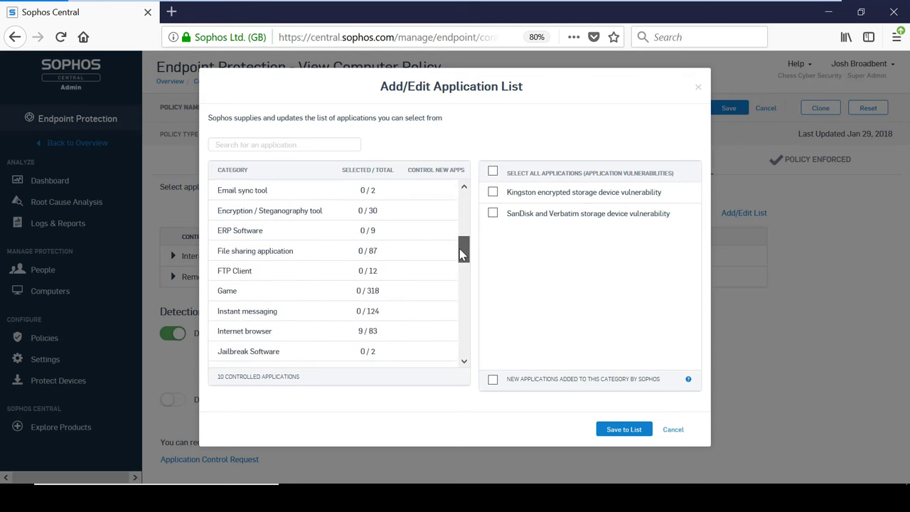
pyautogui.click(403, 287)
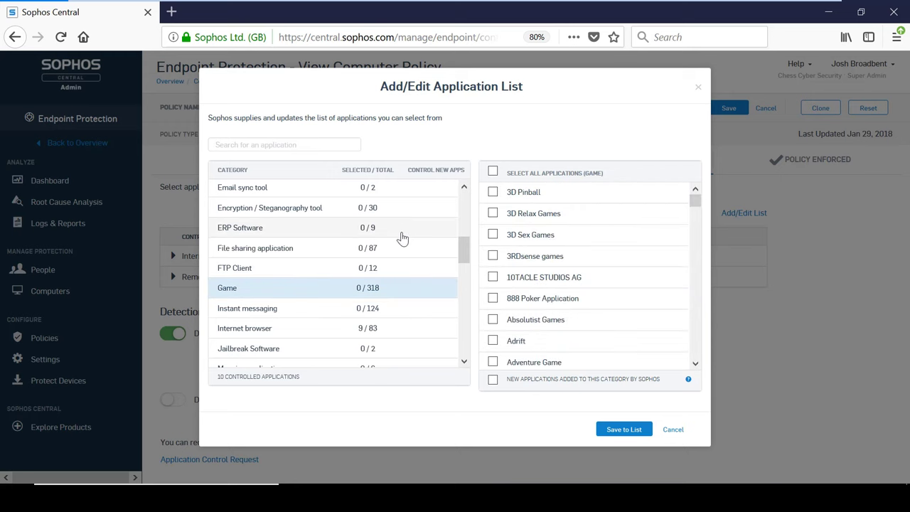
pyautogui.click(493, 173)
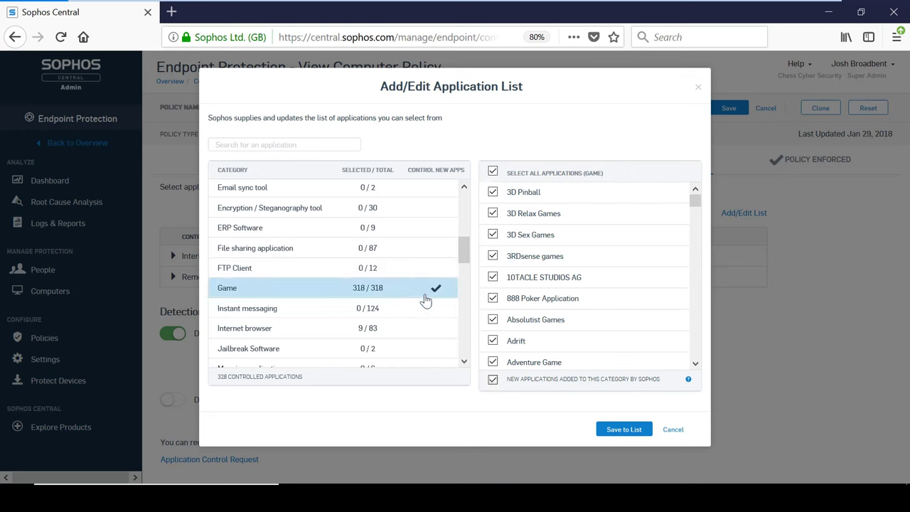
pyautogui.click(612, 434)
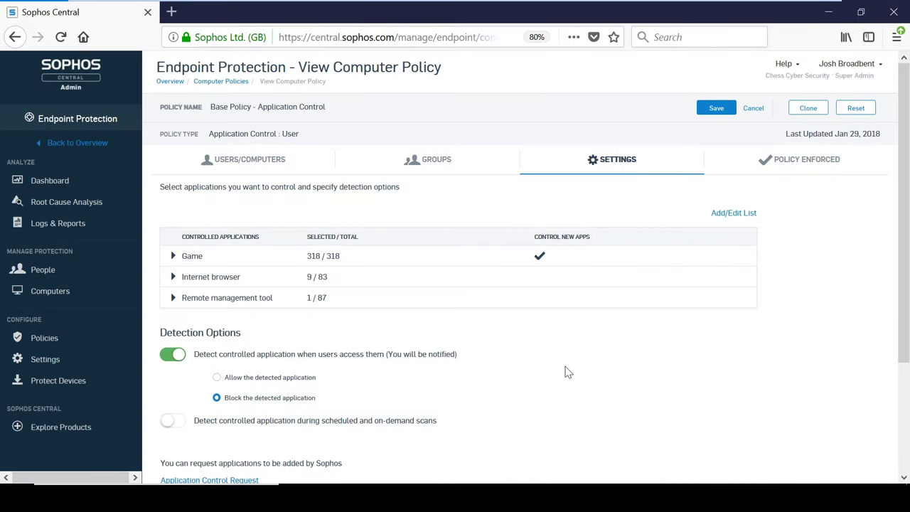
# Expand the Internet browser and Remote management tool rows to show Firefox 5–Internet Explorer 11 and MS Remote Desktop Connection
pyautogui.scroll(-2, 574, 324)
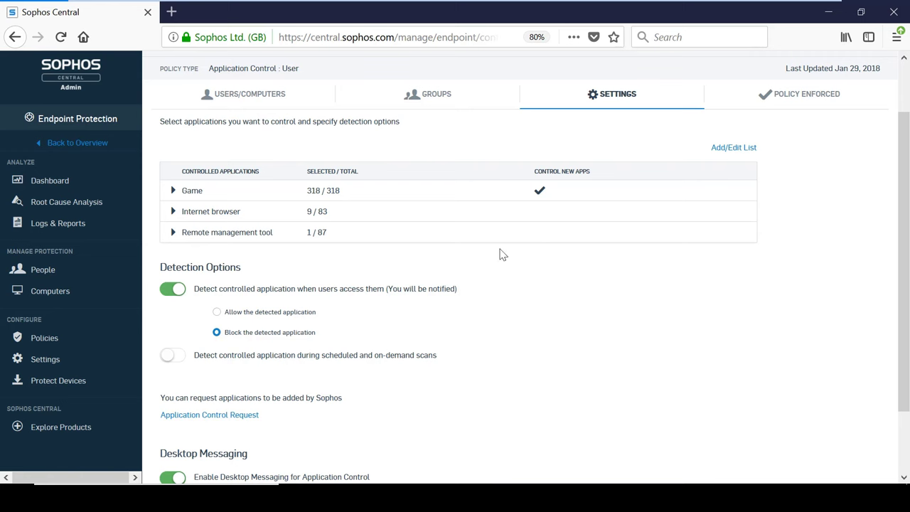
pyautogui.click(174, 211)
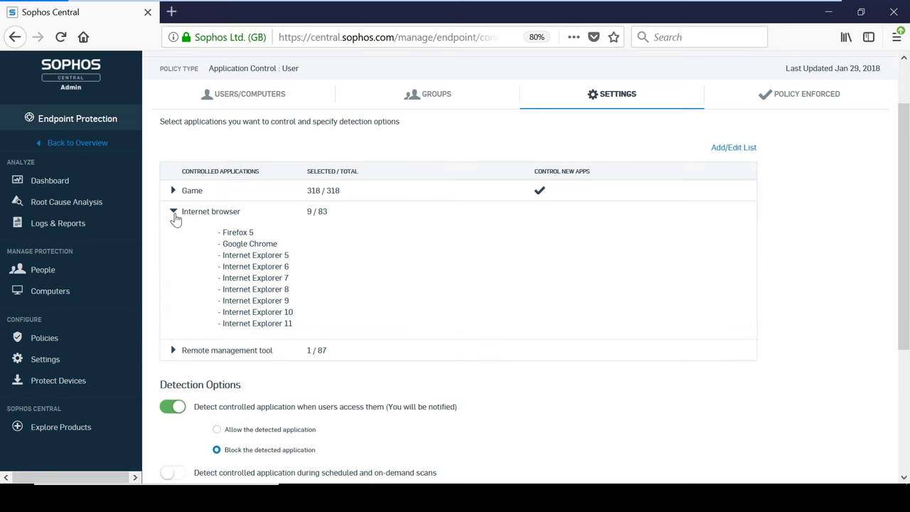
pyautogui.moveTo(294, 317); pyautogui.dragTo(214, 261)
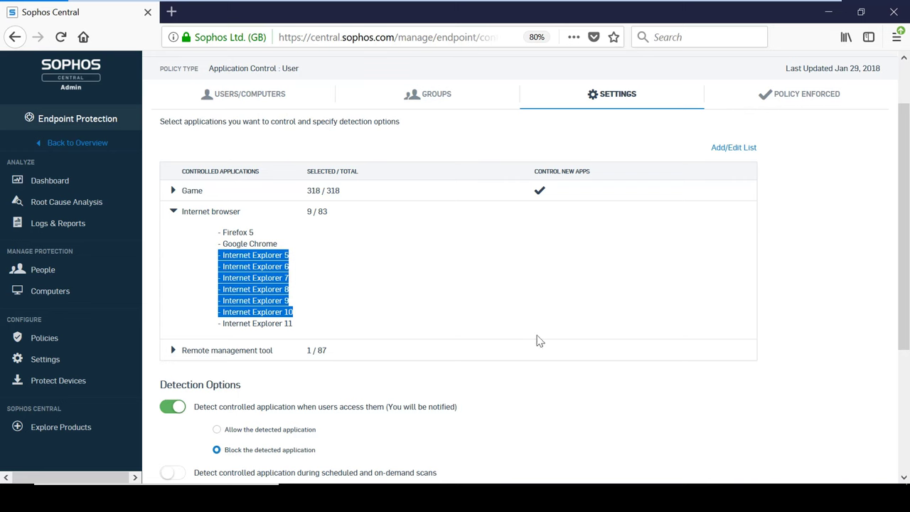
pyautogui.click(794, 262)
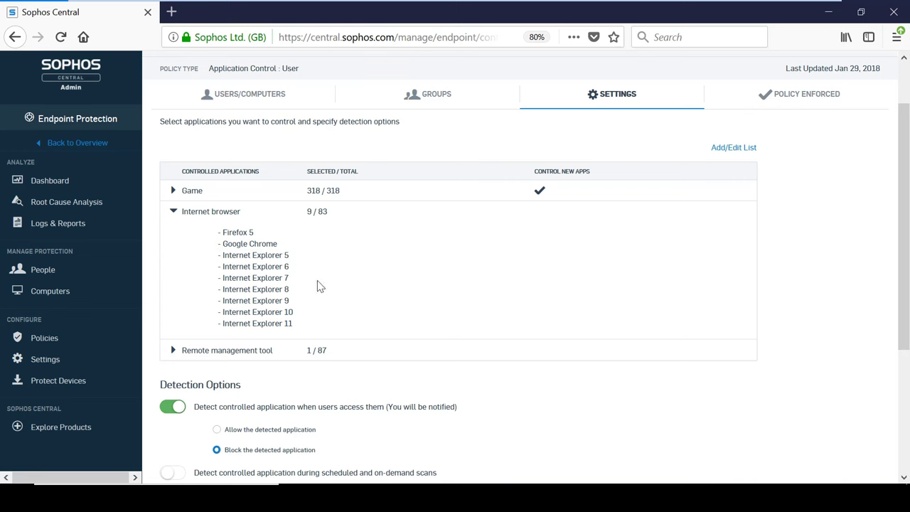
pyautogui.click(175, 351)
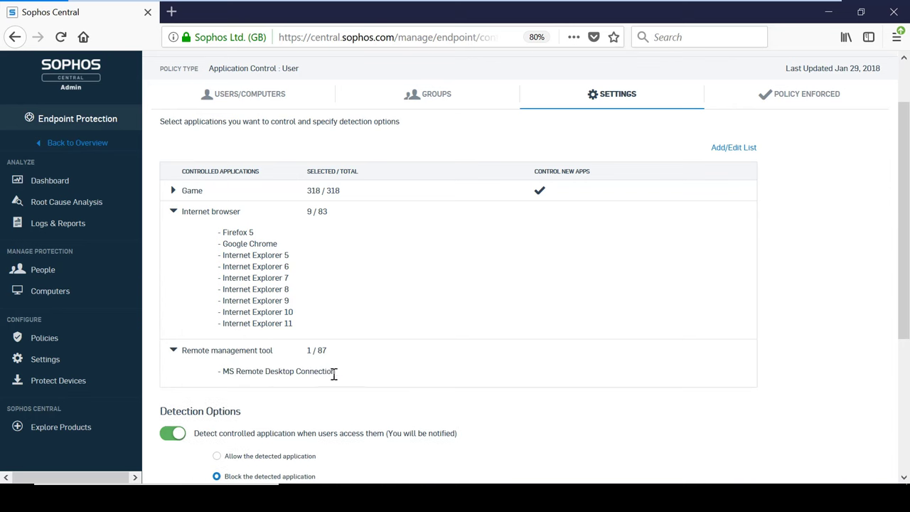
pyautogui.moveTo(334, 373); pyautogui.dragTo(220, 370)
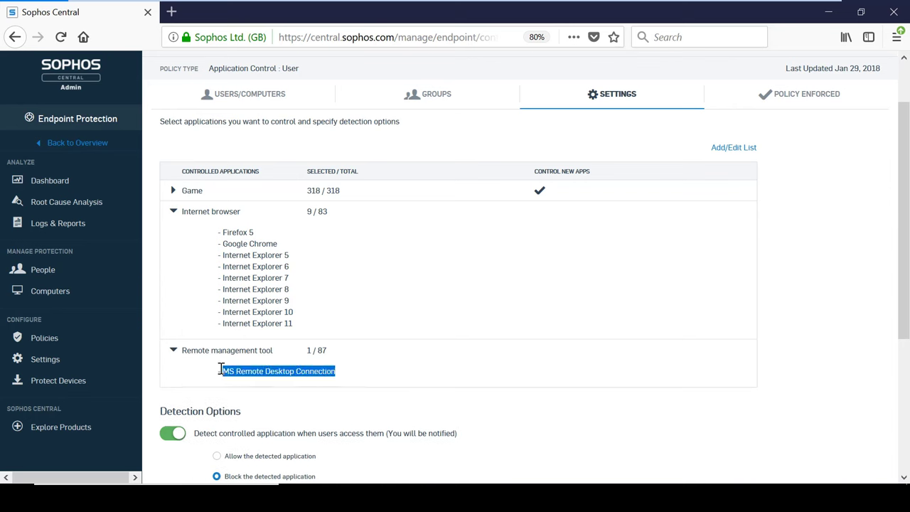
pyautogui.click(765, 253)
pyautogui.scroll(2, 785, 241)
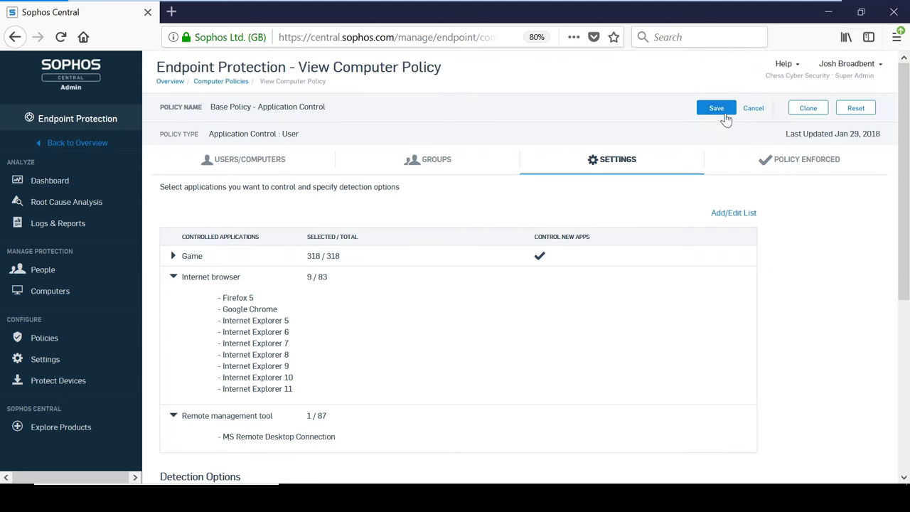
# Save Base Policy - Application Control and dismiss the mstsc.exe blocked-access error
pyautogui.click(722, 112)
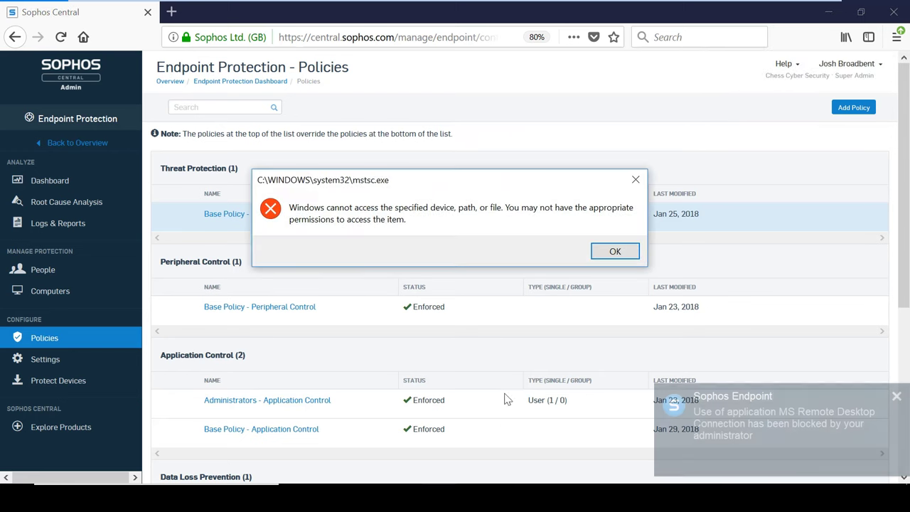
pyautogui.click(615, 253)
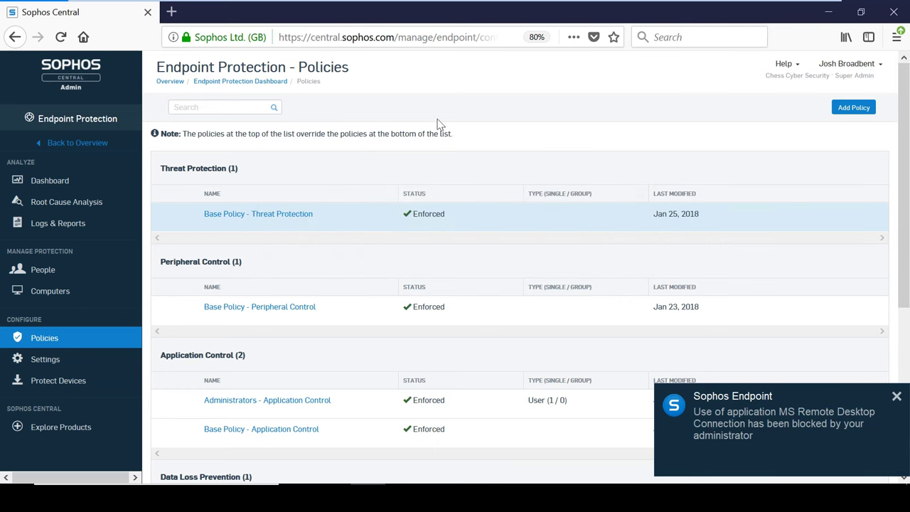
pyautogui.moveTo(488, 5)
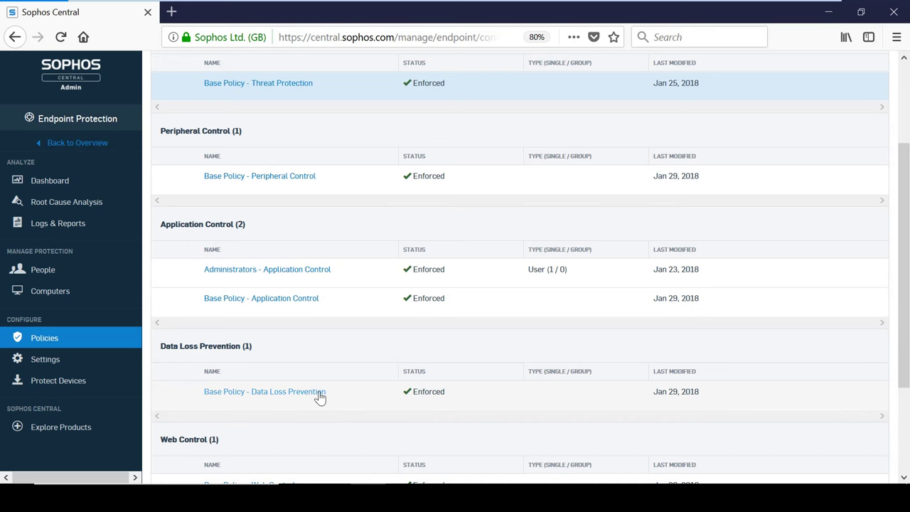
# Open Base Policy - Data Loss Prevention's Settings and show the options for adding a rule
pyautogui.click(320, 391)
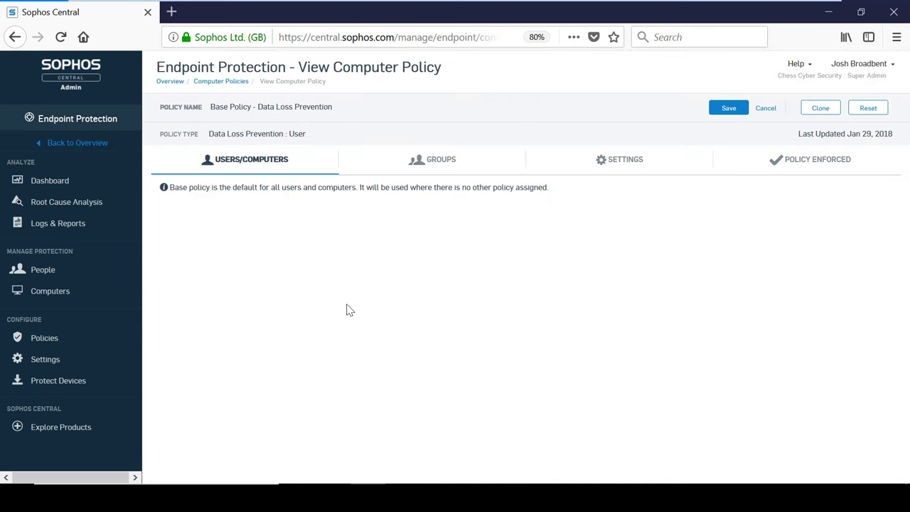
pyautogui.click(582, 165)
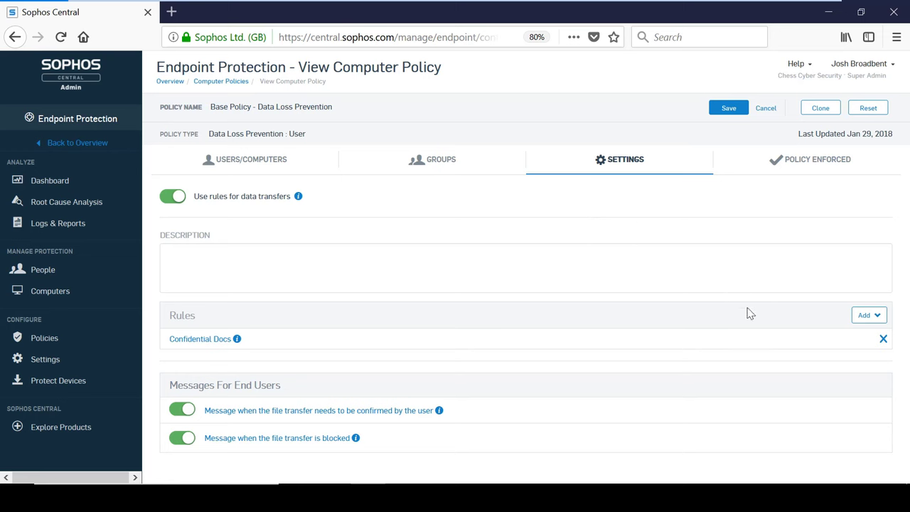
pyautogui.click(859, 316)
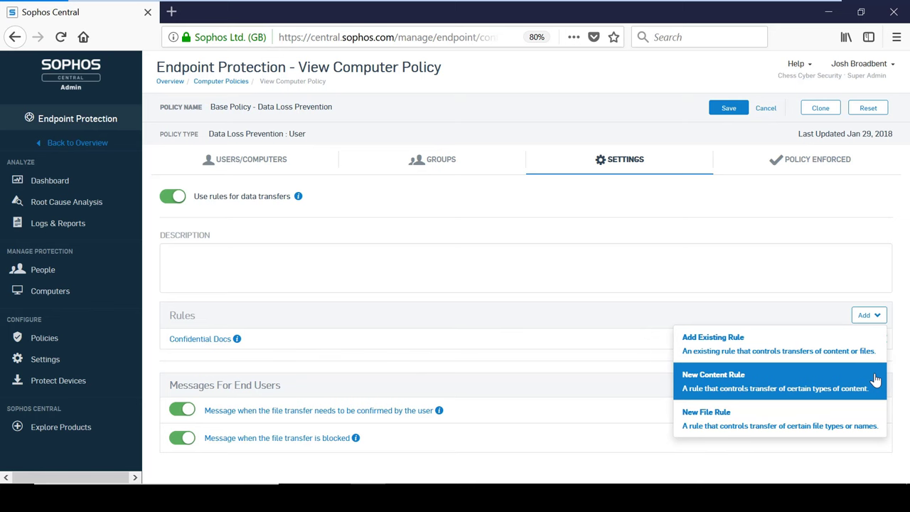
pyautogui.click(871, 414)
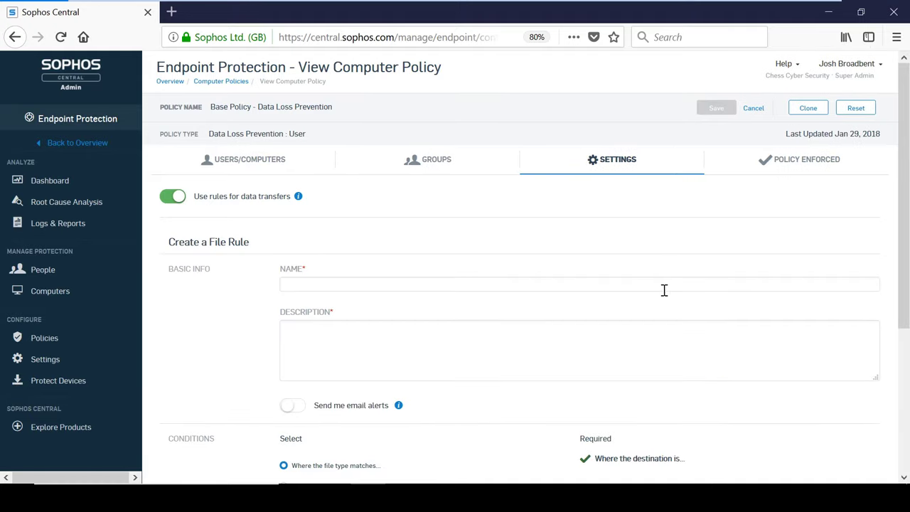
pyautogui.click(660, 288)
pyautogui.write('test')
pyautogui.click(637, 326)
pyautogui.click(226, 364)
pyautogui.scroll(-2, 227, 362)
pyautogui.scroll(-2, 231, 360)
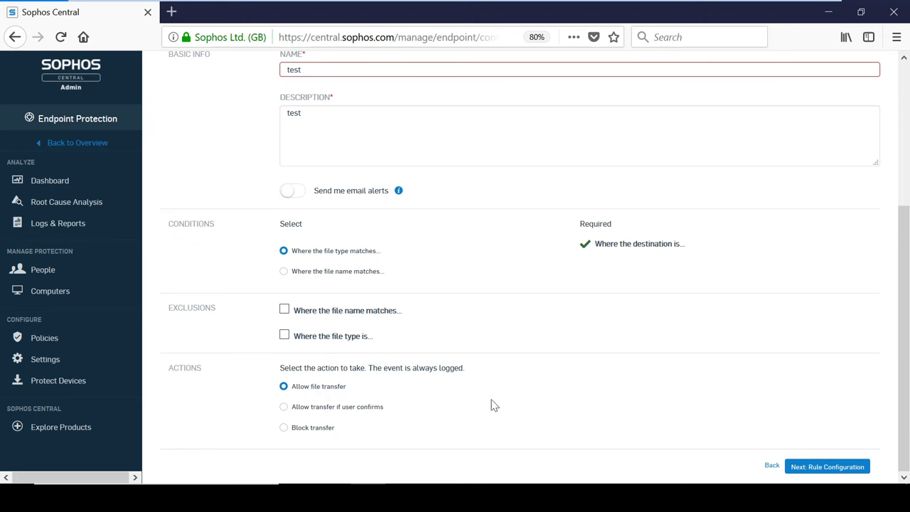
pyautogui.click(812, 467)
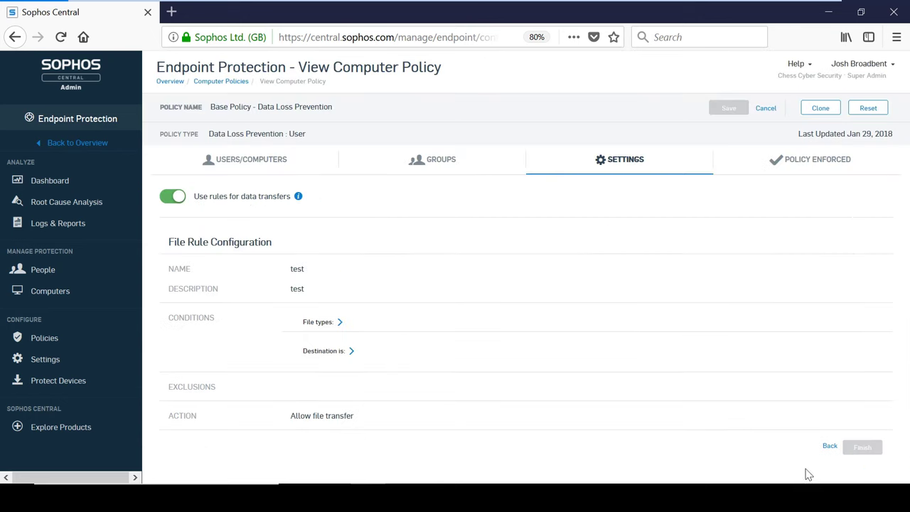
pyautogui.click(348, 351)
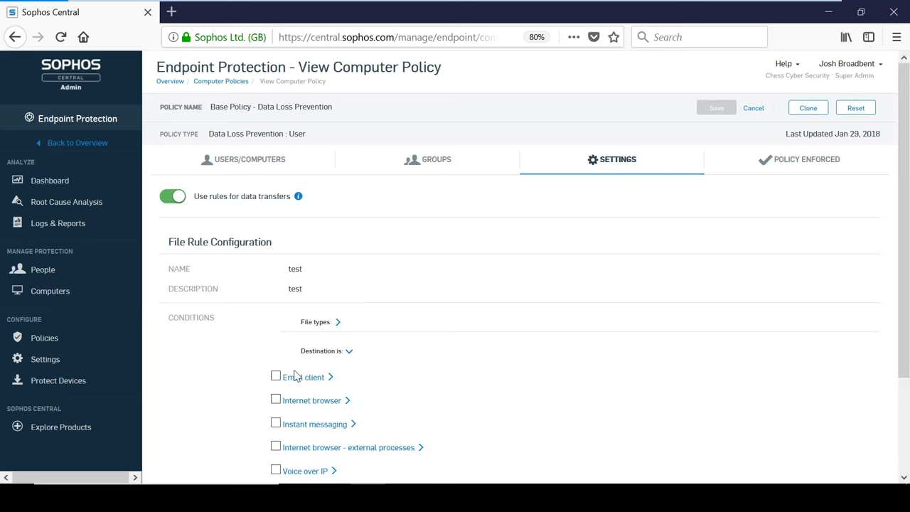
pyautogui.scroll(-3, 229, 368)
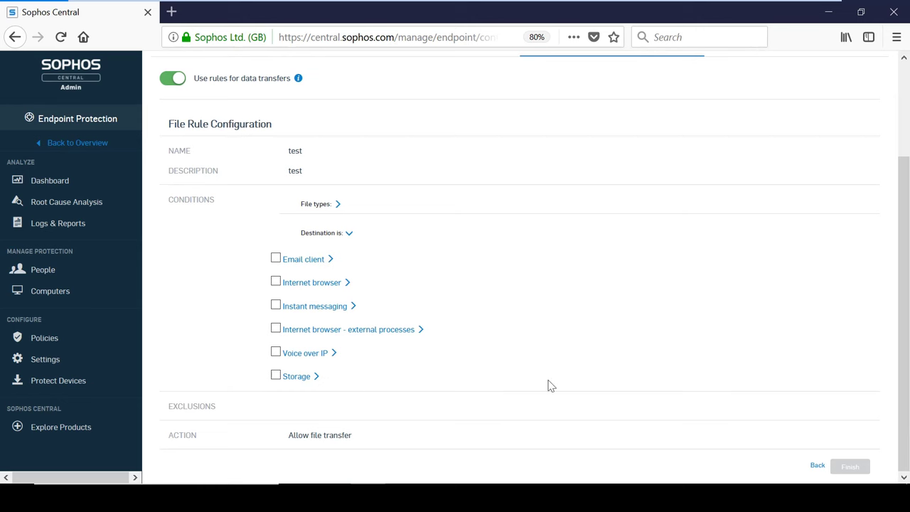
pyautogui.click(817, 466)
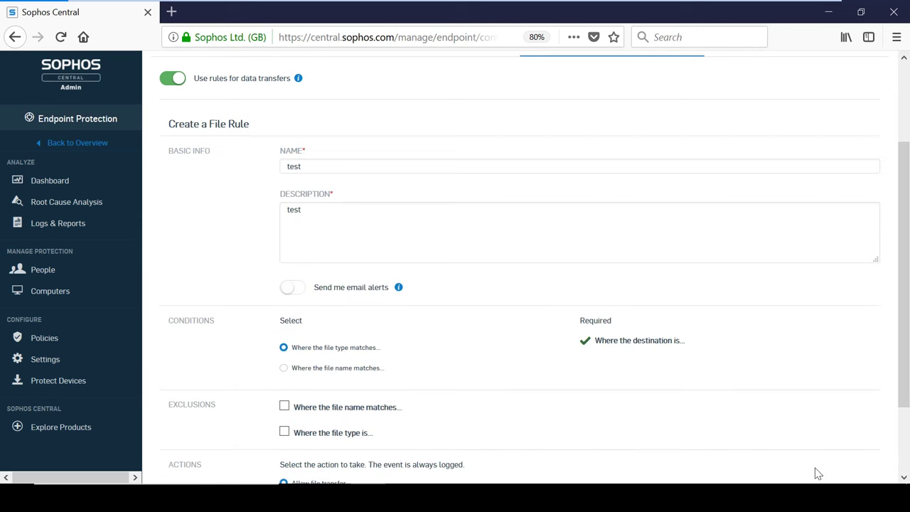
pyautogui.scroll(-3, 810, 462)
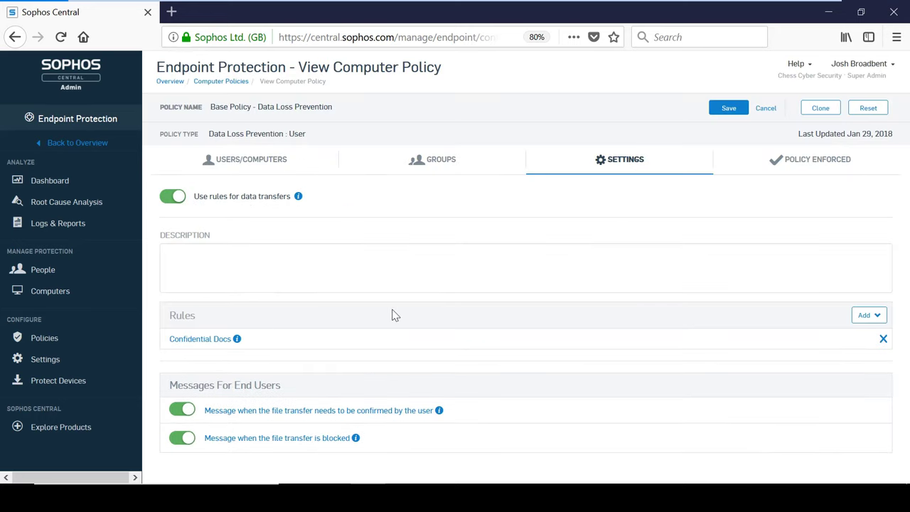
# Save the data loss prevention policy and copy Confidential Data.docx from the Desktop
pyautogui.moveTo(238, 341)
pyautogui.click(719, 114)
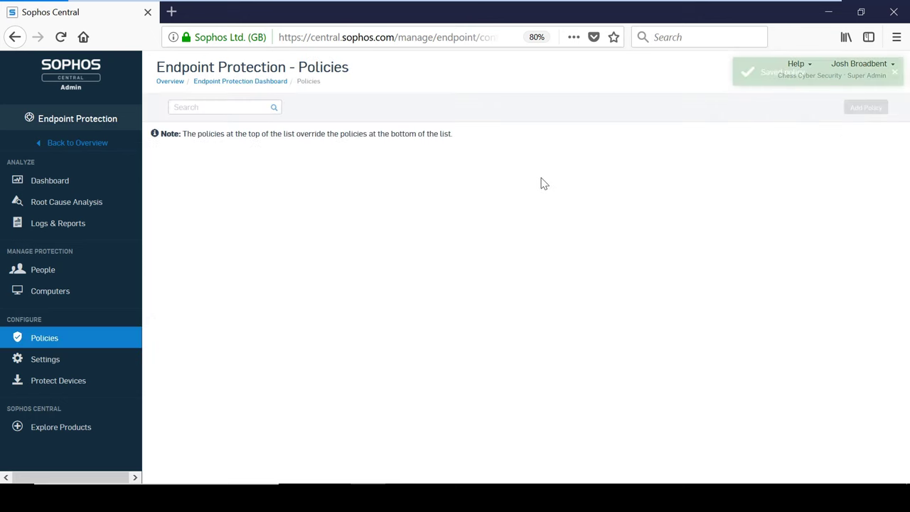
pyautogui.press('super+e')
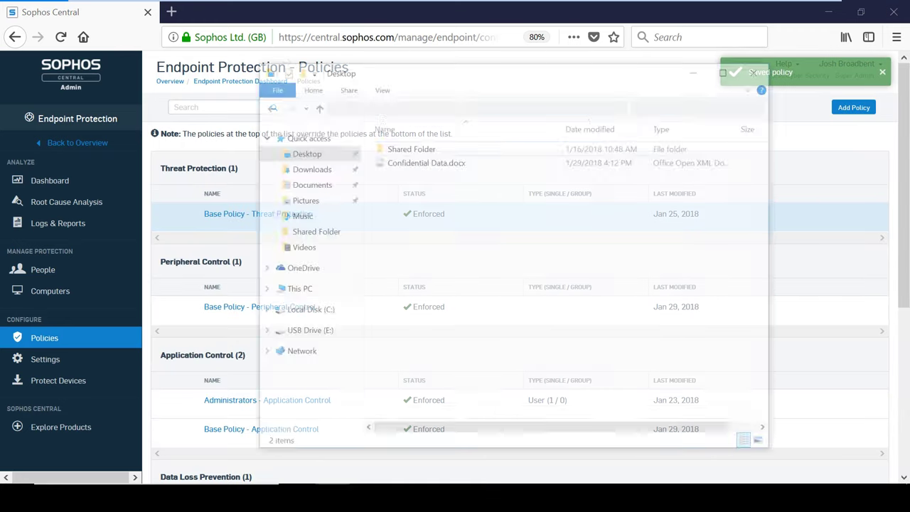
pyautogui.click(426, 129)
pyautogui.rightClick(426, 128)
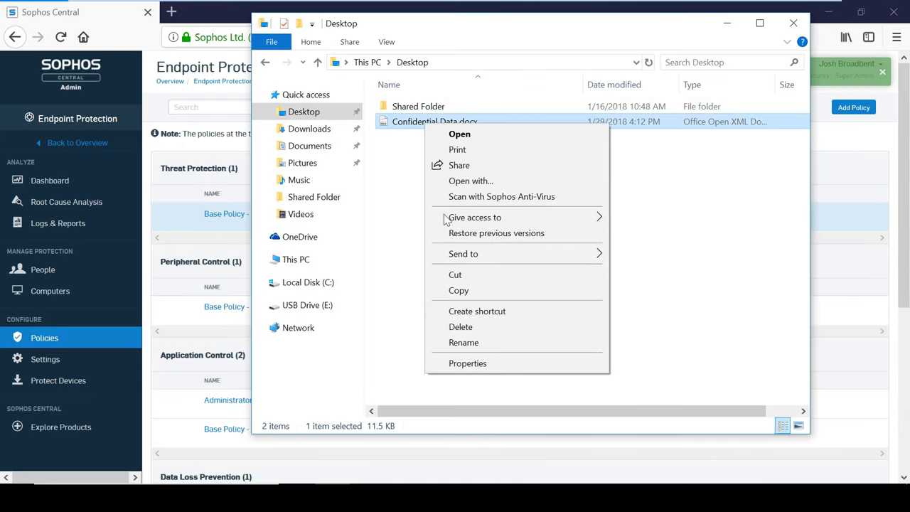
pyautogui.click(448, 288)
# Paste Confidential Data.docx onto USB Drive (E:) and answer the Sophos blocked-transfer prompt
pyautogui.click(335, 305)
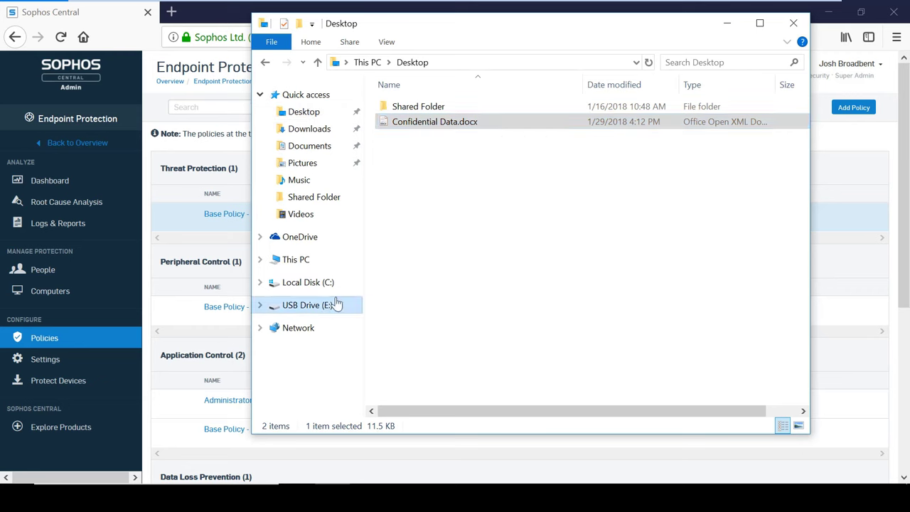
pyautogui.rightClick(442, 201)
pyautogui.click(475, 298)
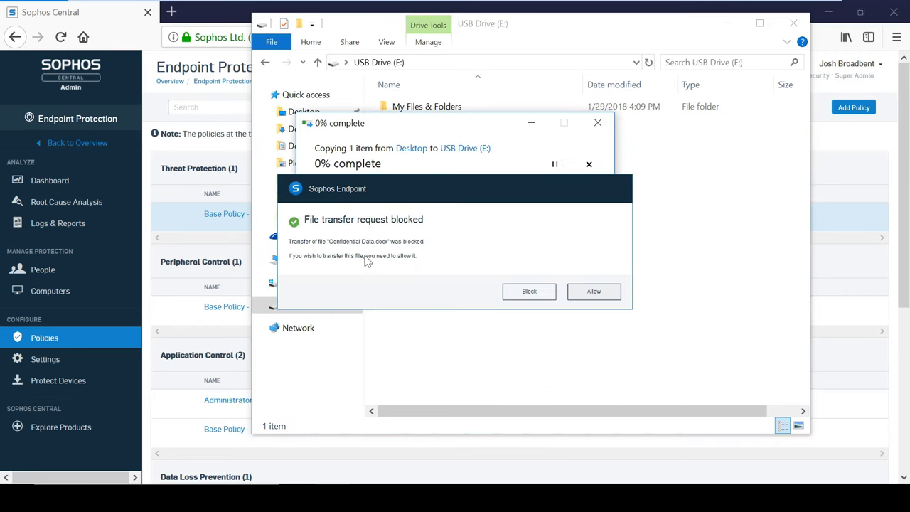
pyautogui.click(579, 295)
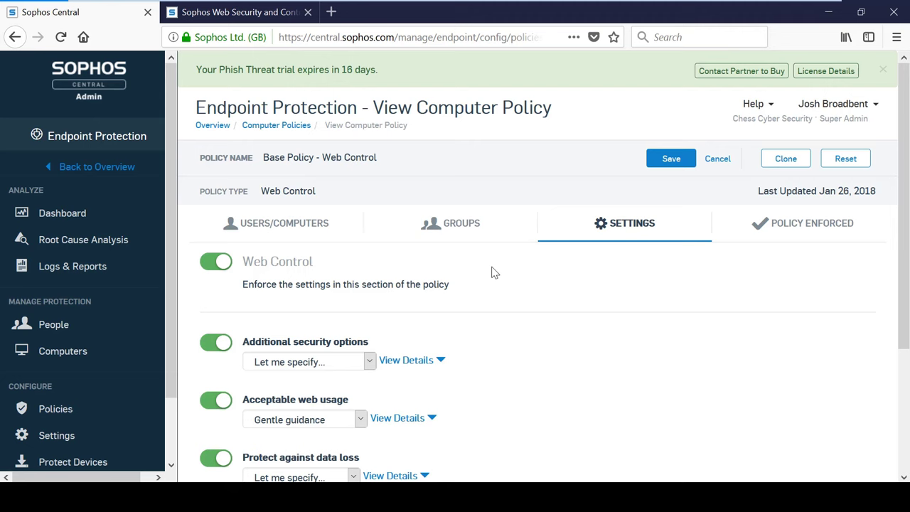
# Set additional security to Block risky downloads and expand the risky file types list
pyautogui.scroll(-2, 488, 279)
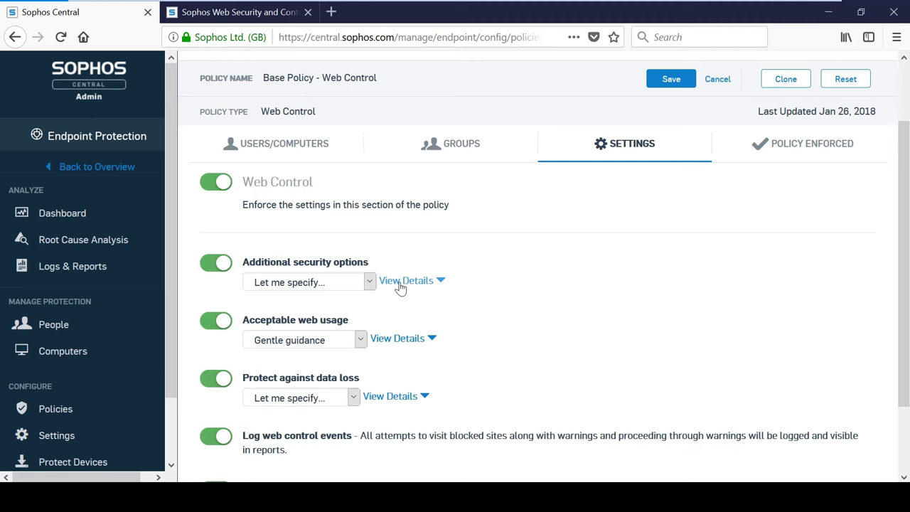
pyautogui.click(369, 283)
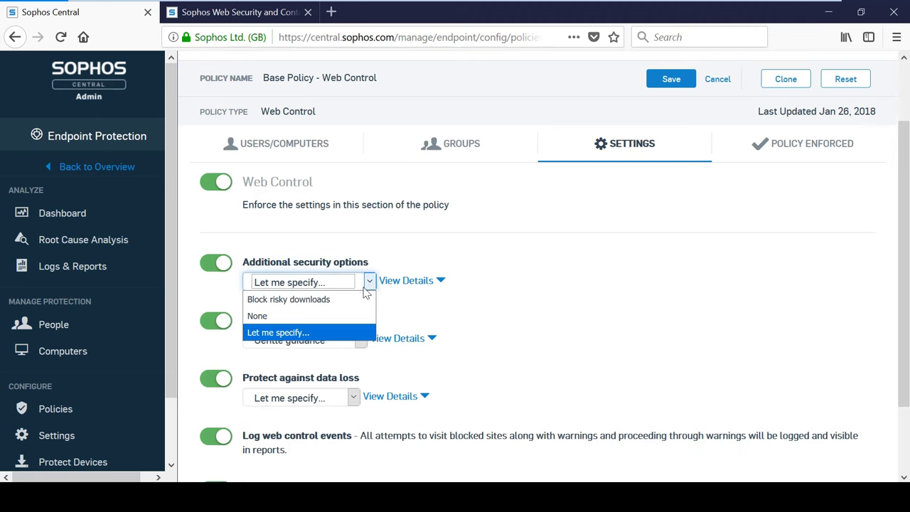
pyautogui.click(358, 300)
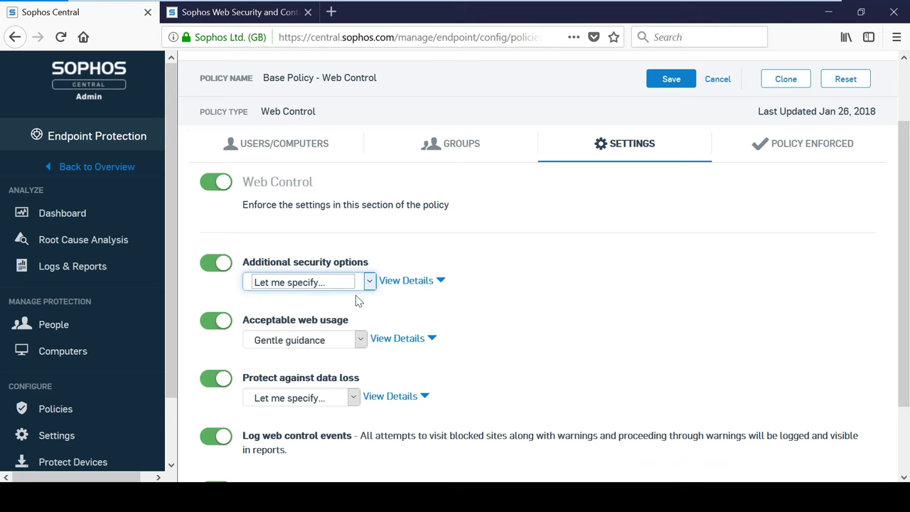
pyautogui.click(404, 282)
pyautogui.scroll(-2, 562, 269)
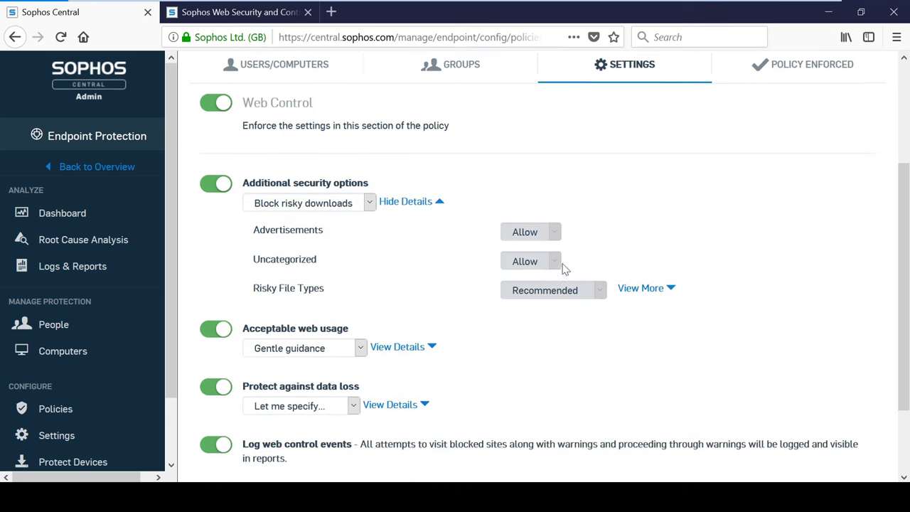
pyautogui.click(630, 291)
pyautogui.scroll(-2, 622, 268)
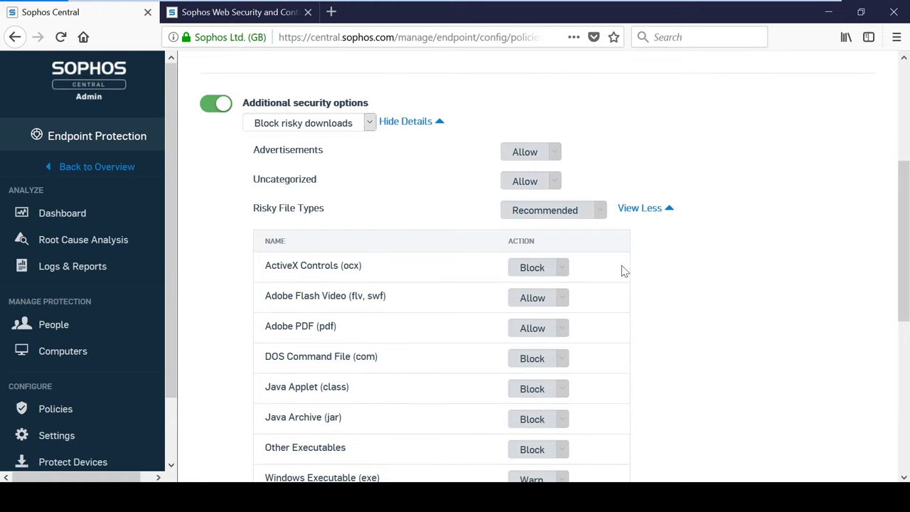
# Switch additional security options and risky file types to 'Let me specify...'
pyautogui.click(343, 124)
pyautogui.click(337, 170)
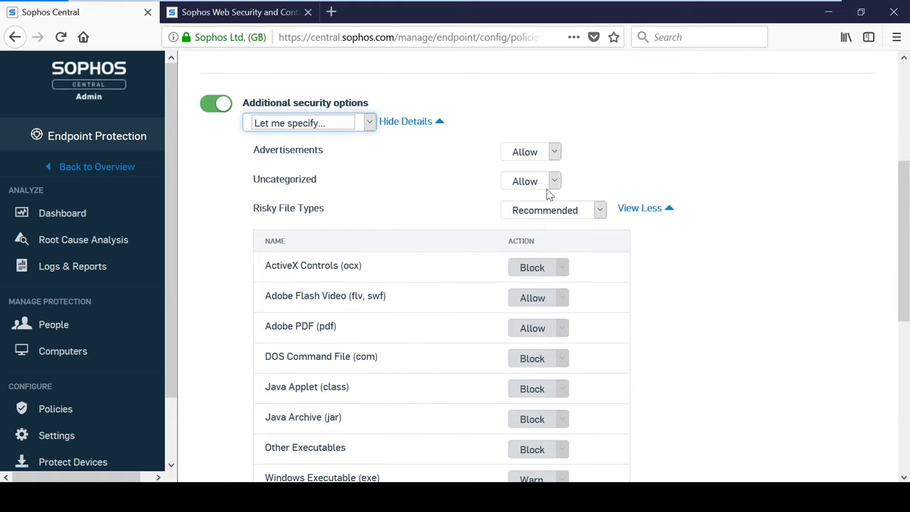
pyautogui.click(553, 210)
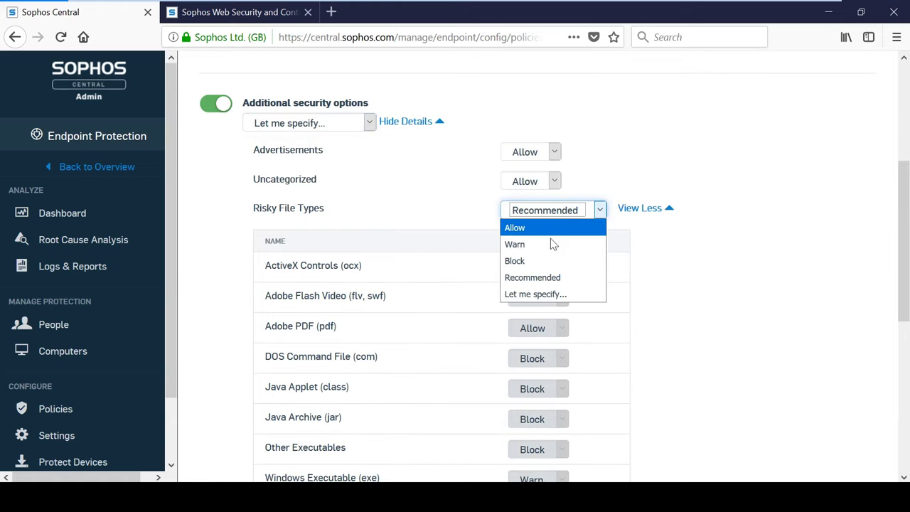
pyautogui.click(554, 294)
# Change the Windows Executable (exe) file type action to Block
pyautogui.scroll(-3, 419, 187)
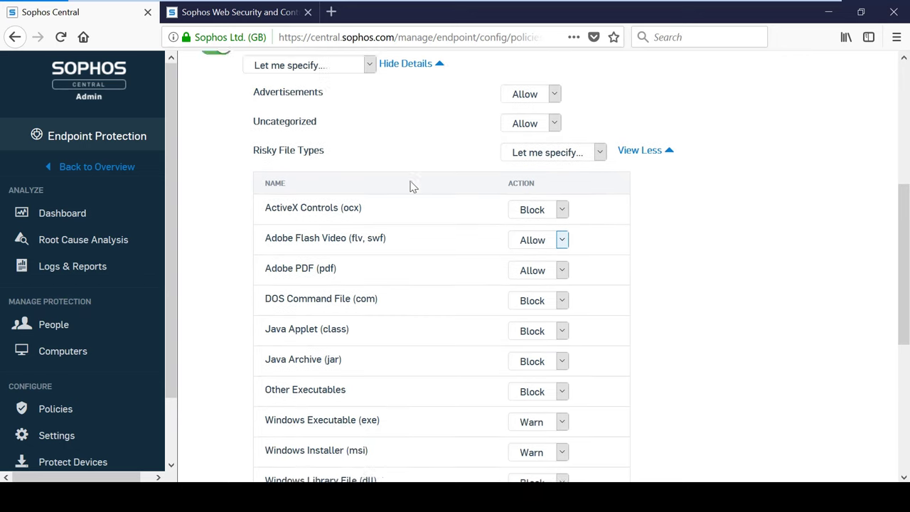
pyautogui.scroll(-2, 384, 174)
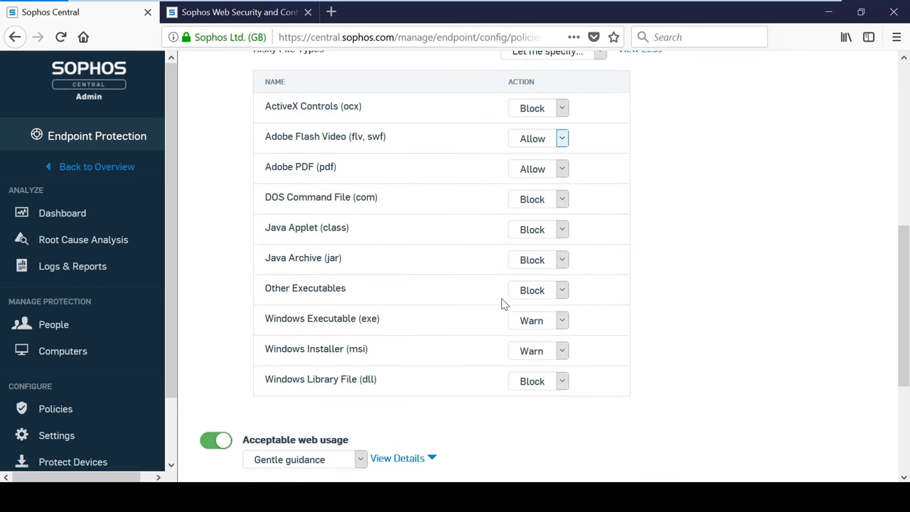
pyautogui.click(531, 321)
pyautogui.click(533, 354)
pyautogui.scroll(-5, 668, 268)
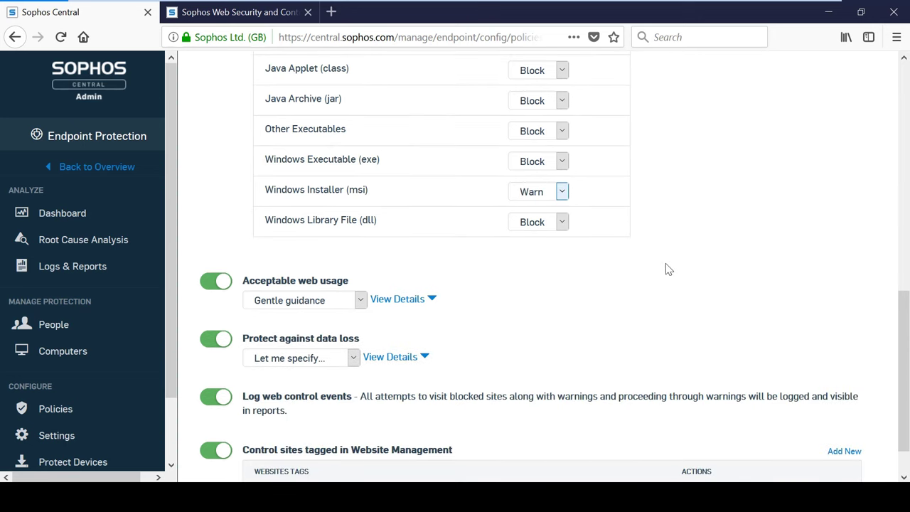
# Expand Acceptable web usage, keep Gentle guidance, and list Productivity-related categories such as Arts, Gambling, Games
pyautogui.scroll(-1, 668, 269)
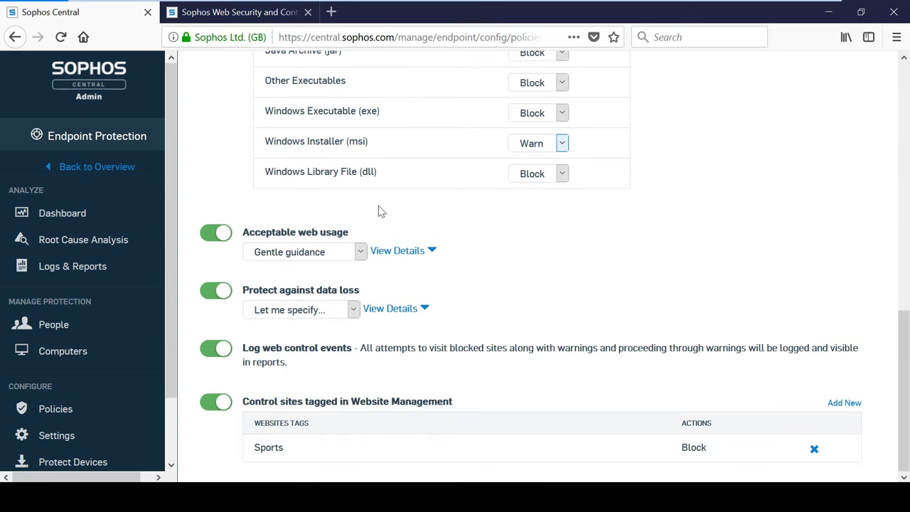
pyautogui.click(394, 253)
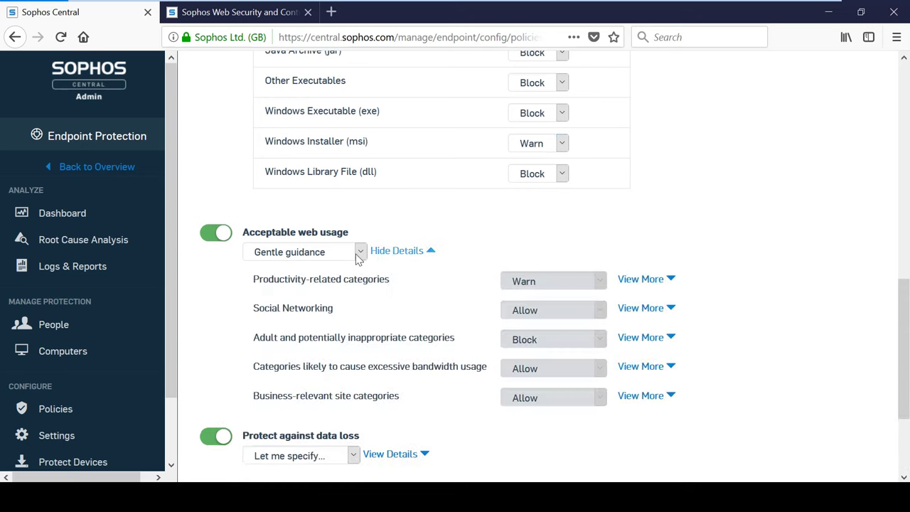
pyautogui.click(359, 255)
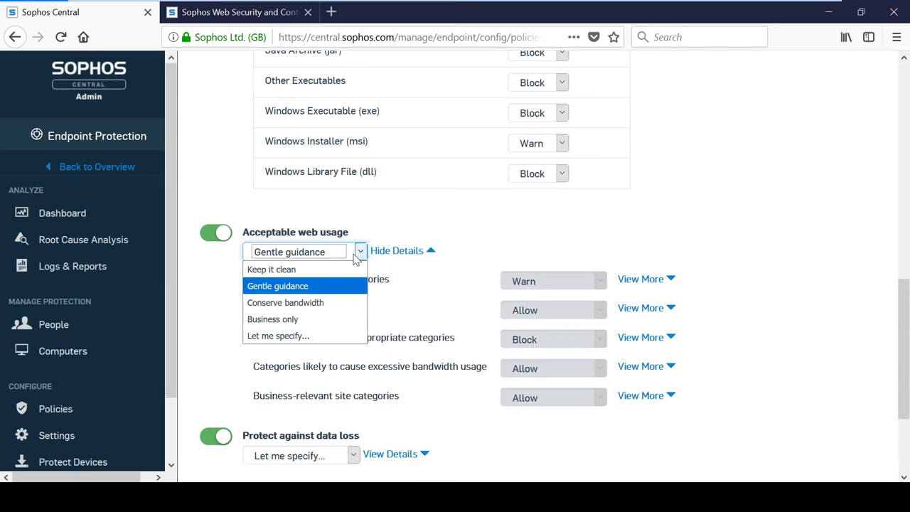
pyautogui.click(357, 254)
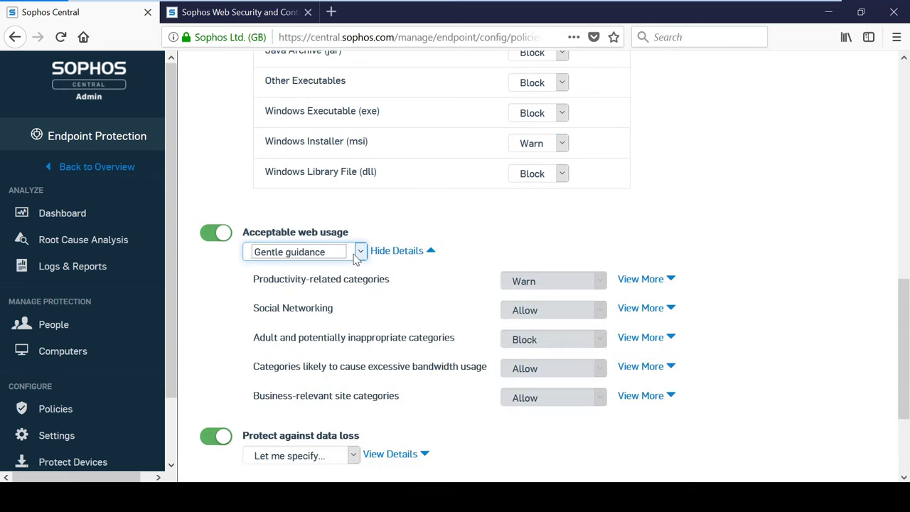
pyautogui.click(642, 283)
pyautogui.scroll(-3, 723, 265)
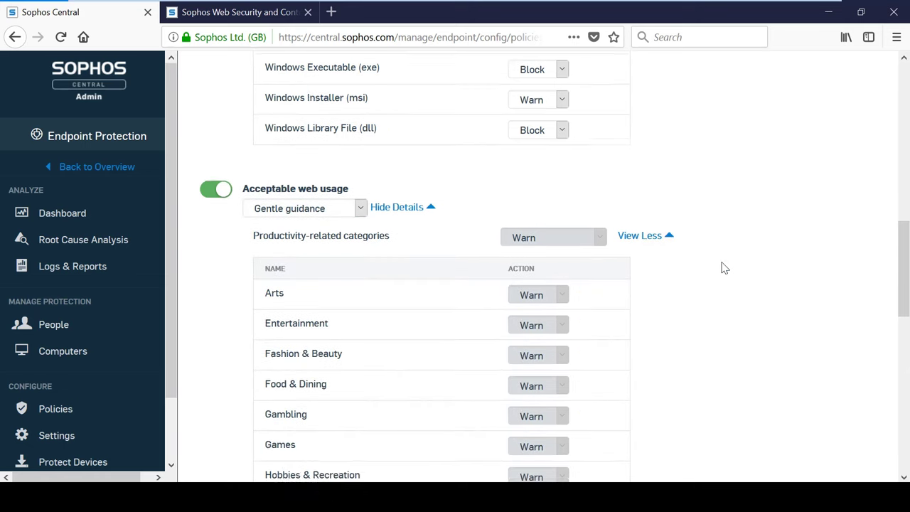
pyautogui.scroll(-2, 723, 268)
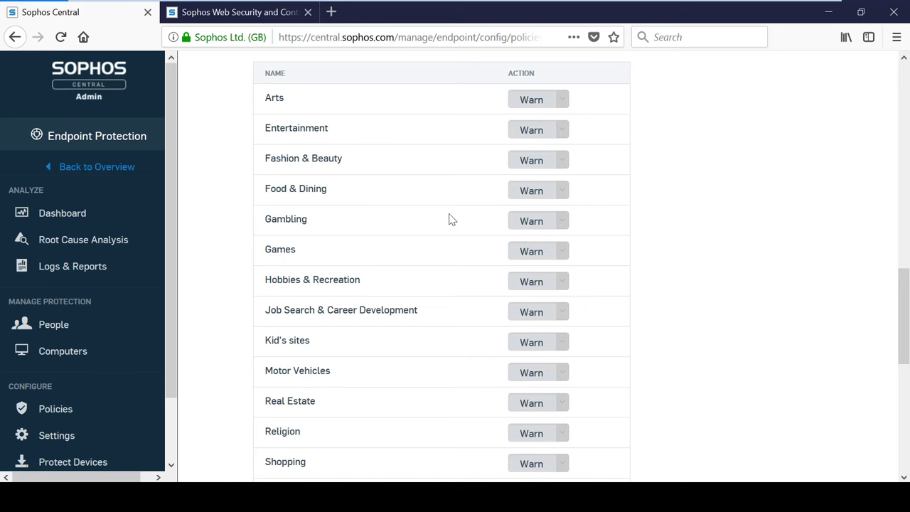
# On sophostest.com, open the Gambling test page to see the Sophos warning, then go back
pyautogui.click(261, 14)
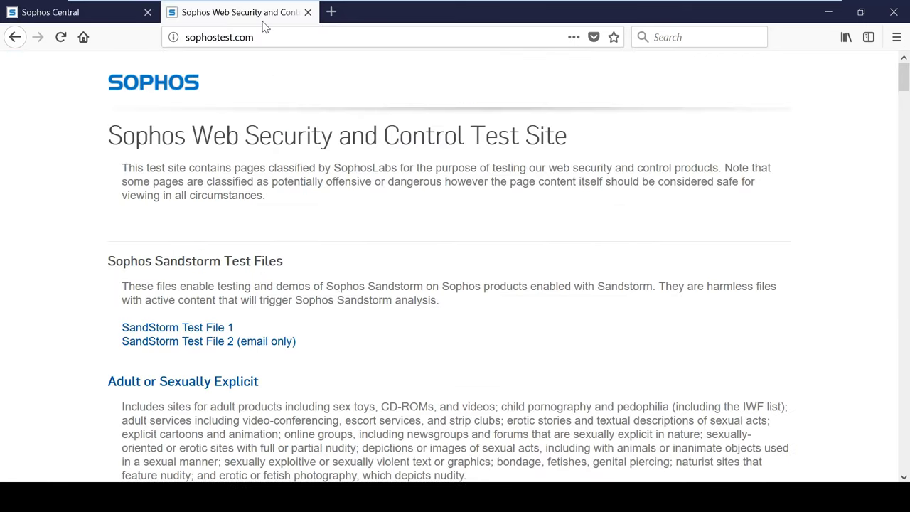
pyautogui.scroll(-10, 350, 189)
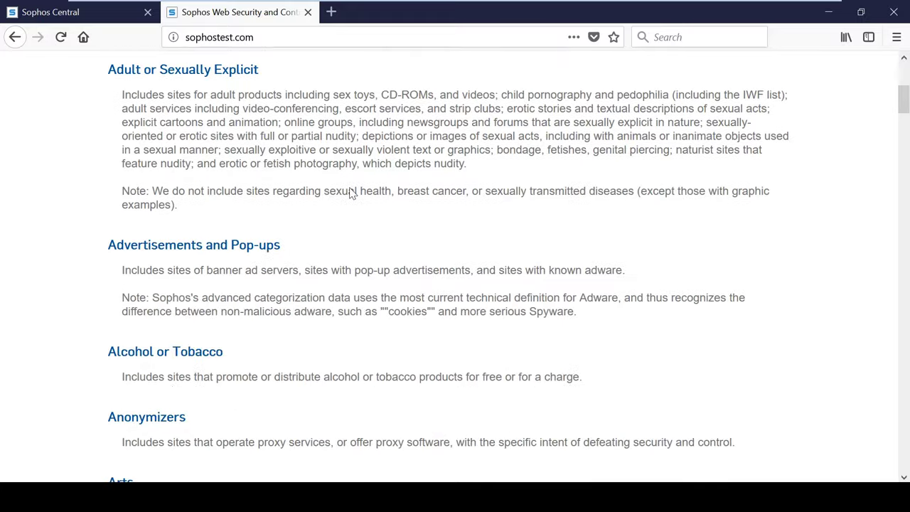
pyautogui.scroll(-15, 350, 199)
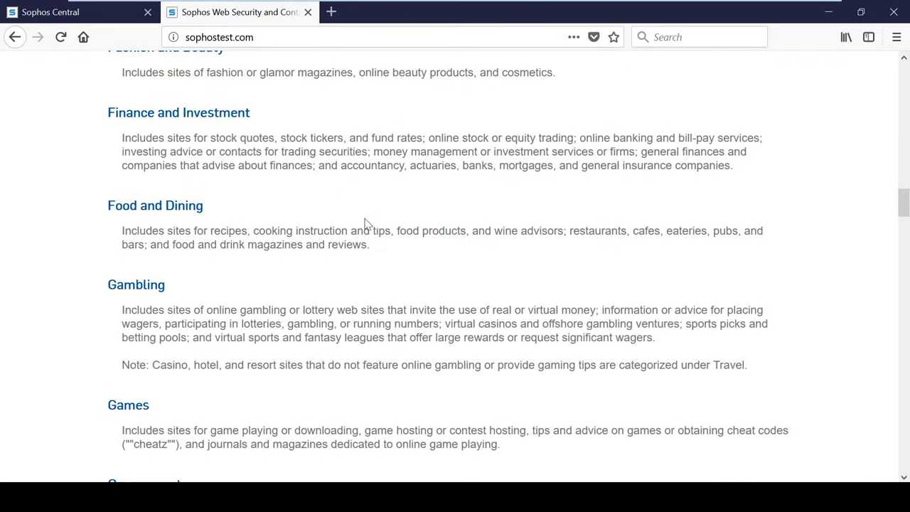
pyautogui.click(158, 292)
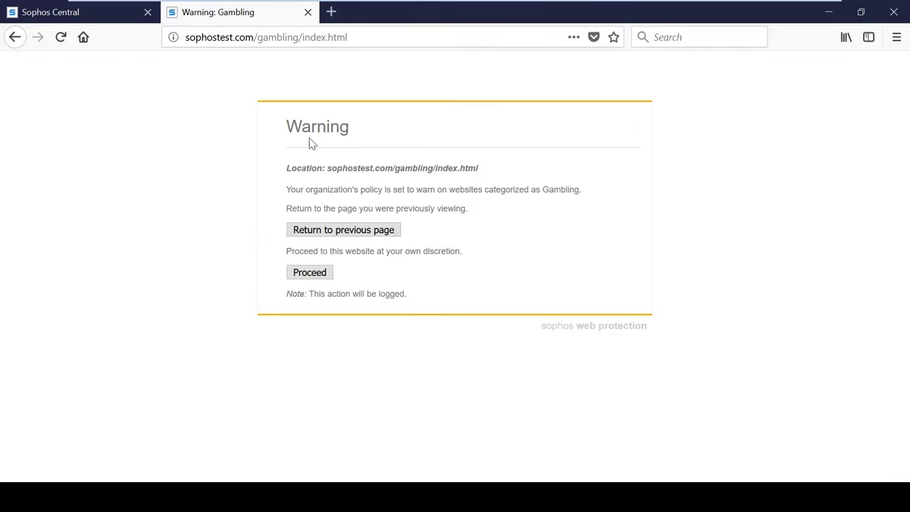
pyautogui.click(329, 231)
# Back in Sophos Central, expand the data loss protection details and keep Downloads set to Allow
pyautogui.click(115, 14)
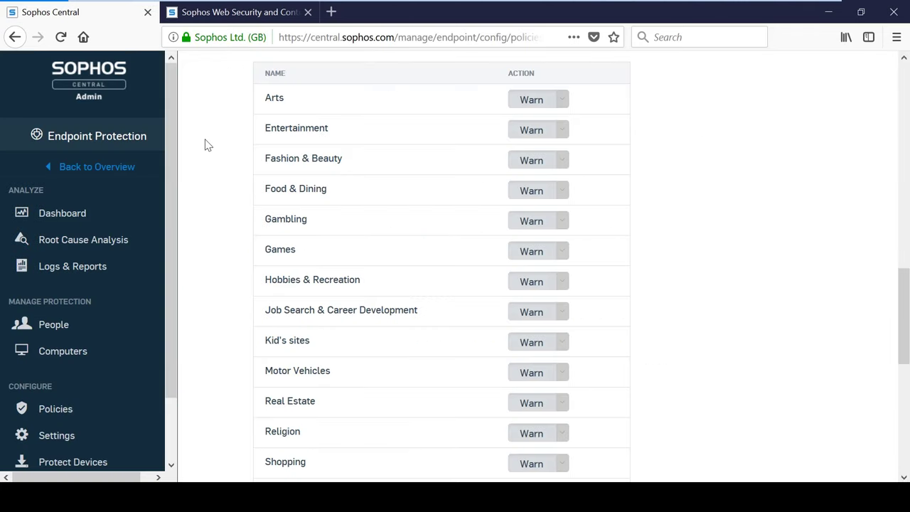
pyautogui.scroll(-10, 542, 167)
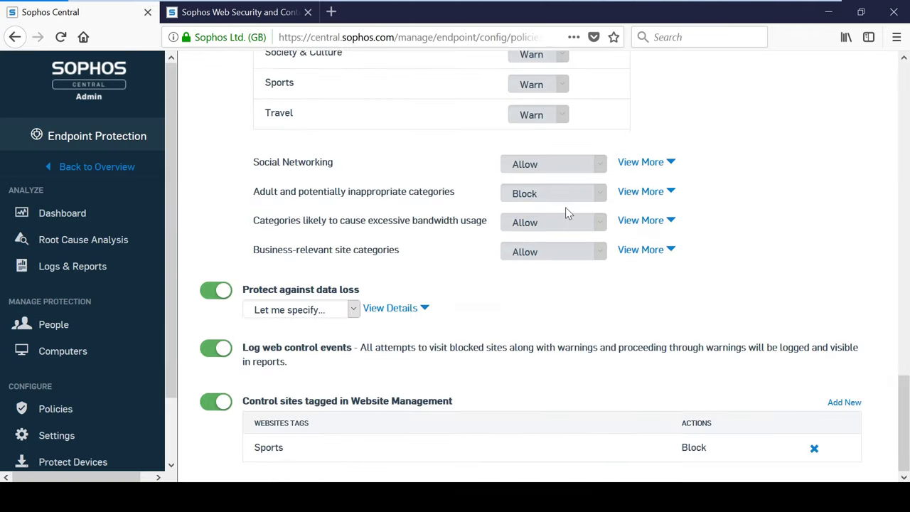
pyautogui.click(404, 317)
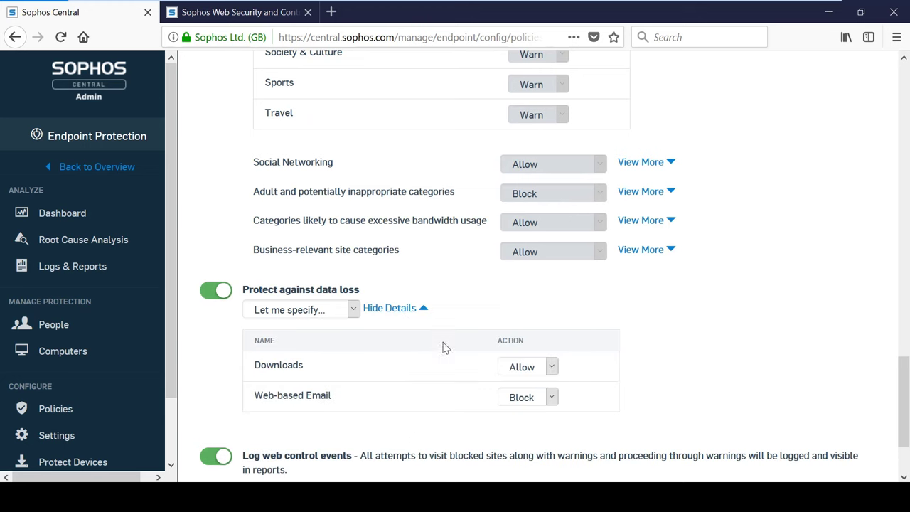
pyautogui.click(514, 372)
pyautogui.click(514, 370)
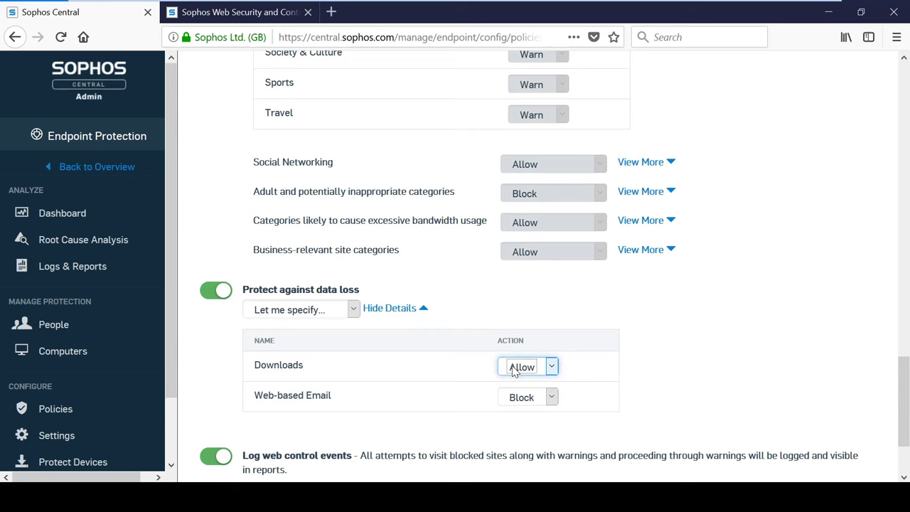
pyautogui.click(633, 357)
pyautogui.scroll(-3, 569, 316)
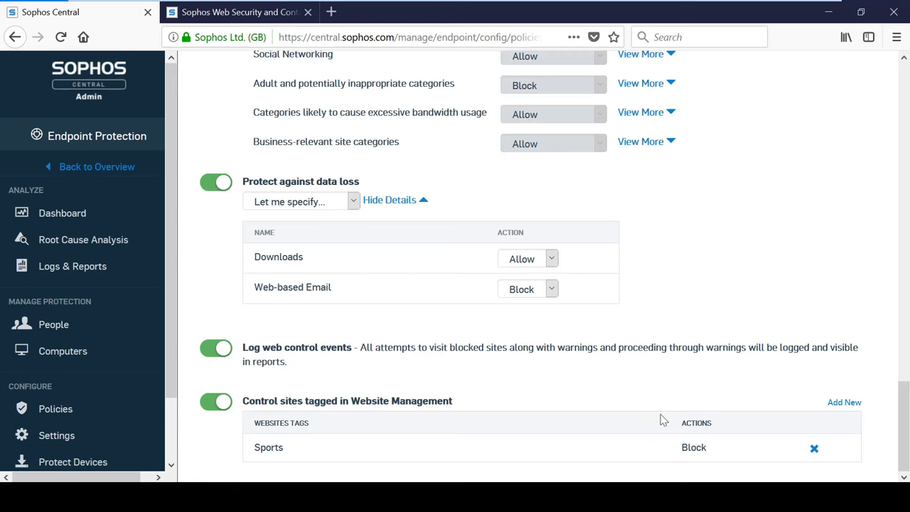
pyautogui.scroll(1, 638, 349)
pyautogui.scroll(5, 638, 349)
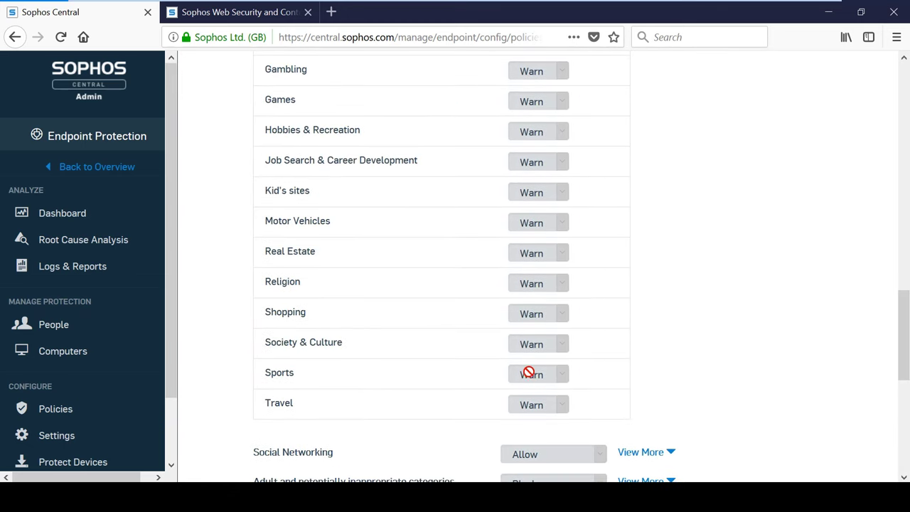
pyautogui.scroll(-5, 688, 349)
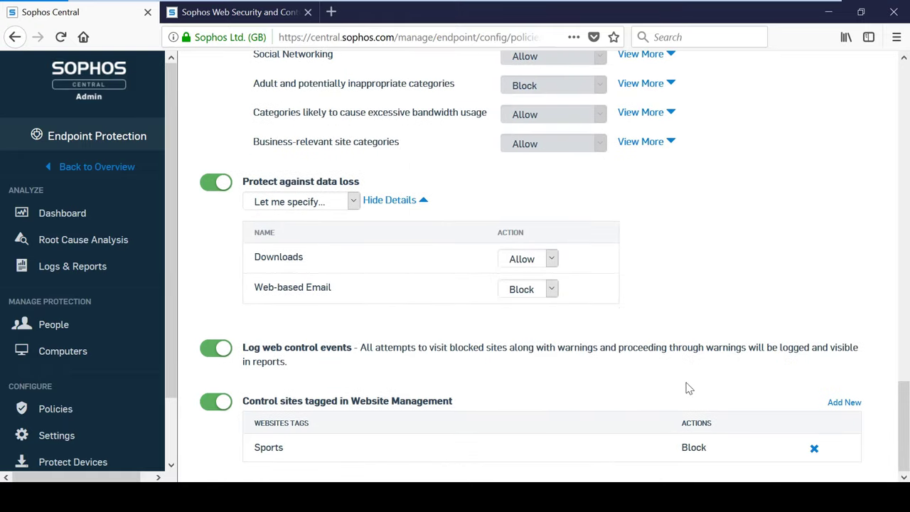
pyautogui.scroll(15, 734, 323)
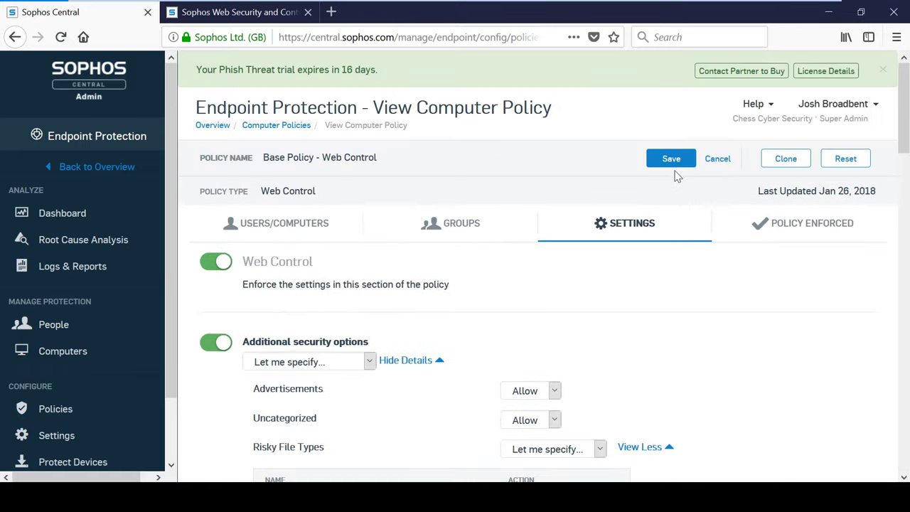
# Save the web control policy and open Global Settings > Website Management
pyautogui.click(670, 164)
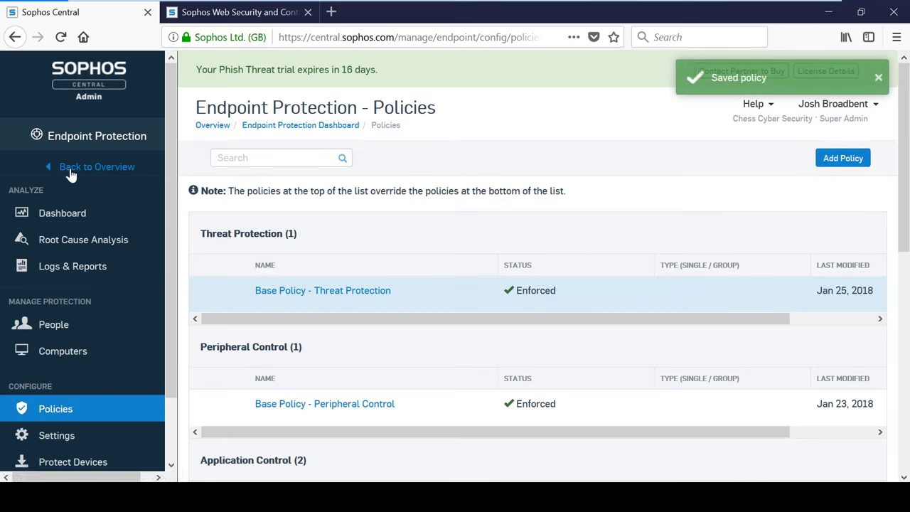
pyautogui.click(71, 173)
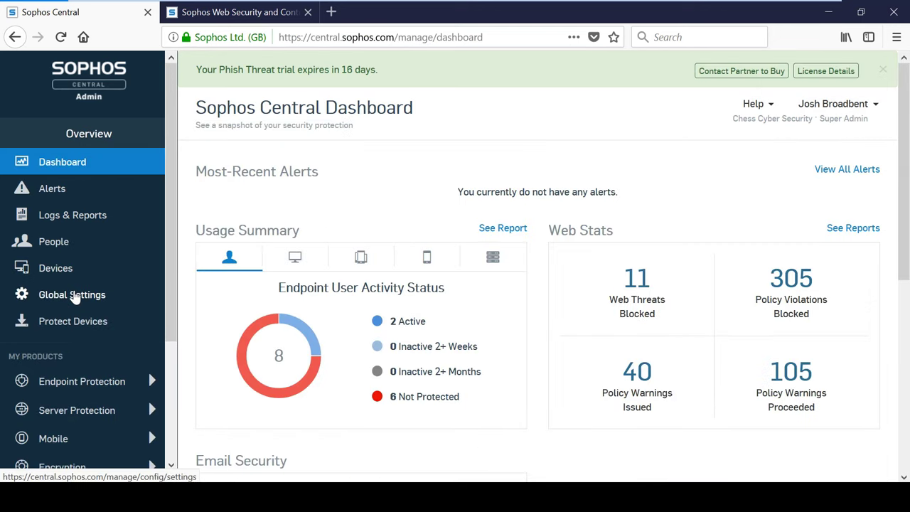
pyautogui.click(75, 297)
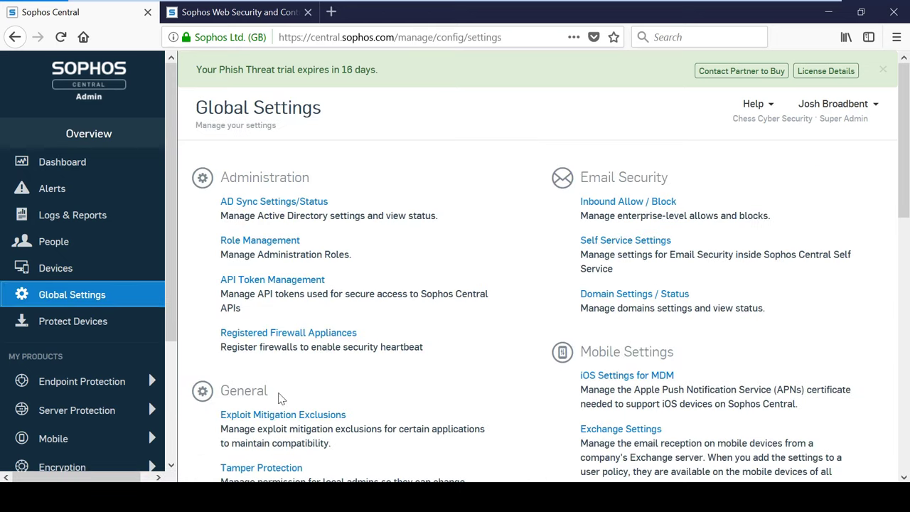
pyautogui.scroll(-3, 290, 402)
pyautogui.click(290, 377)
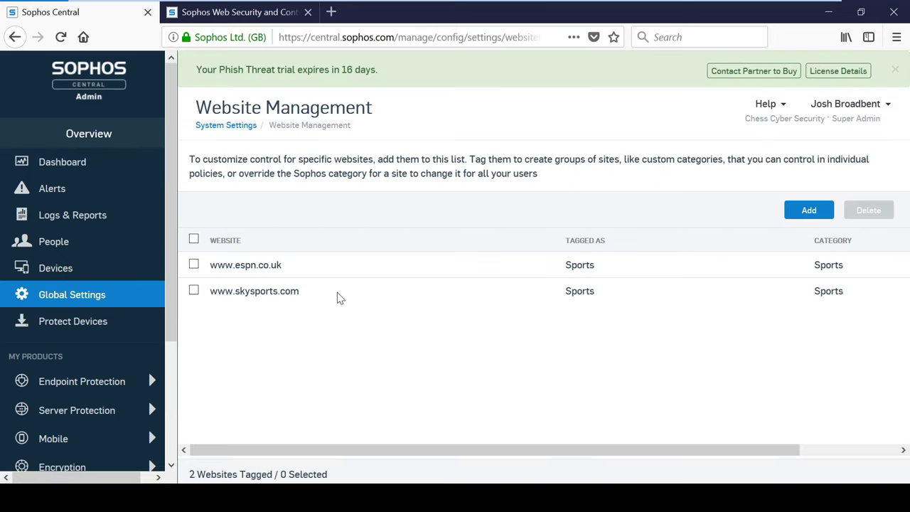
pyautogui.moveTo(285, 265); pyautogui.dragTo(213, 265)
pyautogui.hotkey('ctrl', 'c')
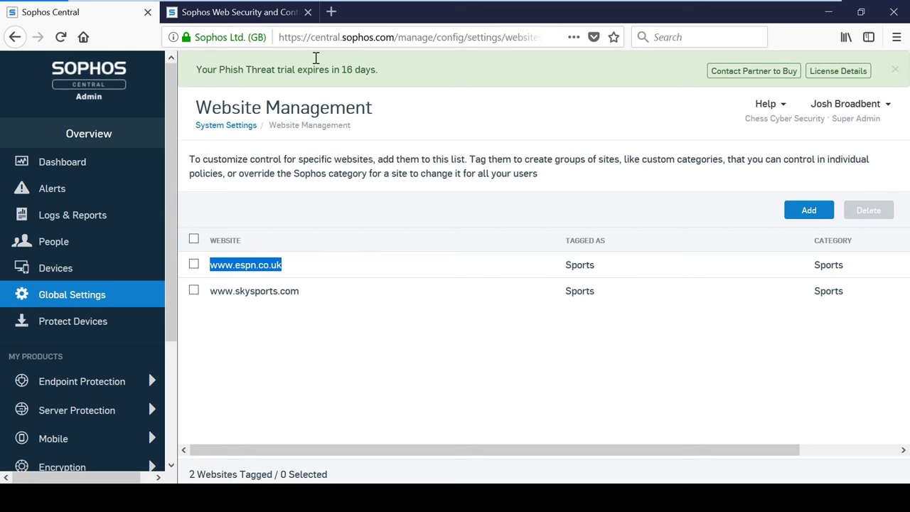
pyautogui.click(330, 12)
pyautogui.hotkey('ctrl', 'v')
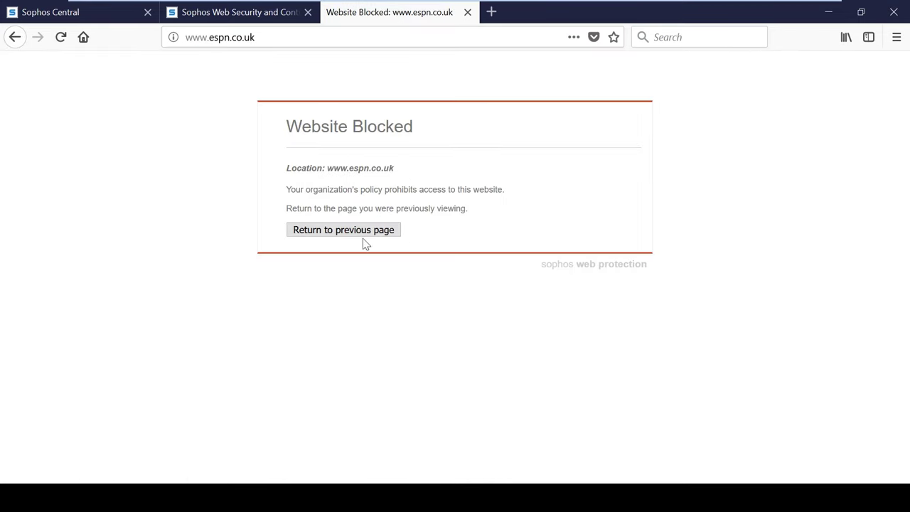
pyautogui.click(495, 12)
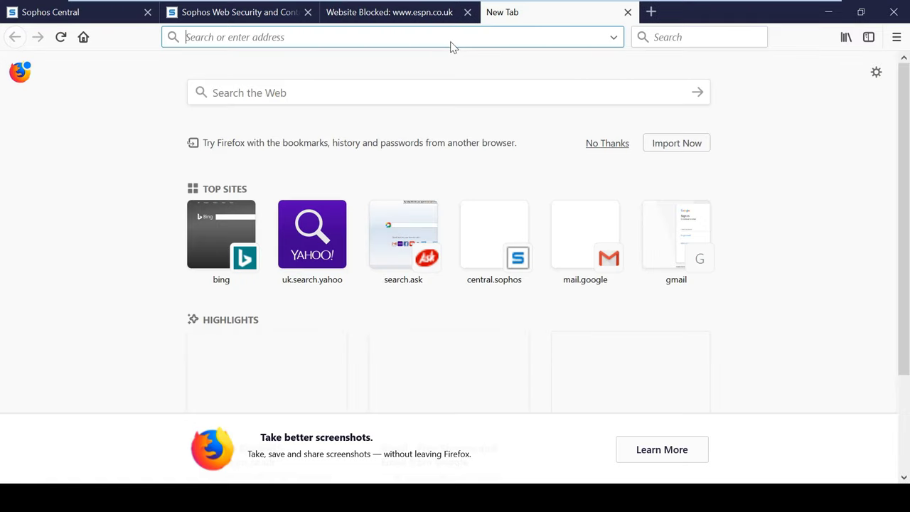
pyautogui.write('www.bbc.co.uk/sport')
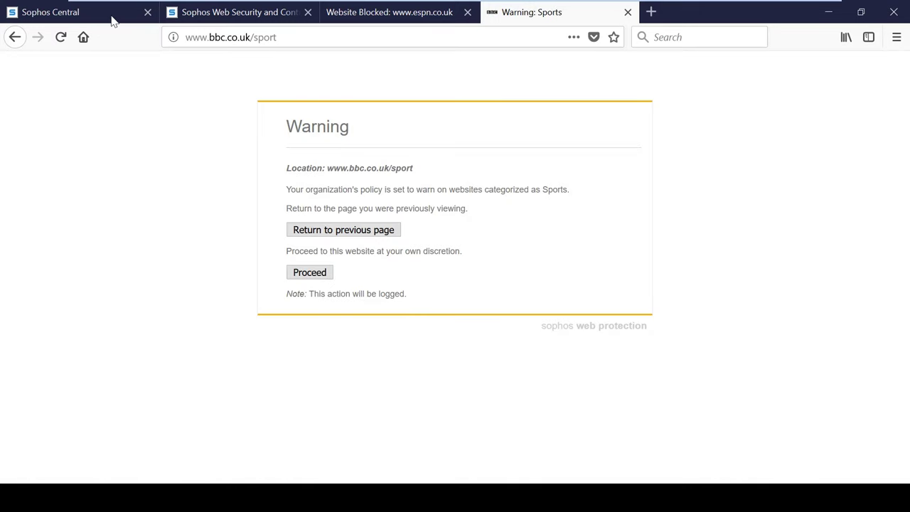
pyautogui.moveTo(95, 3)
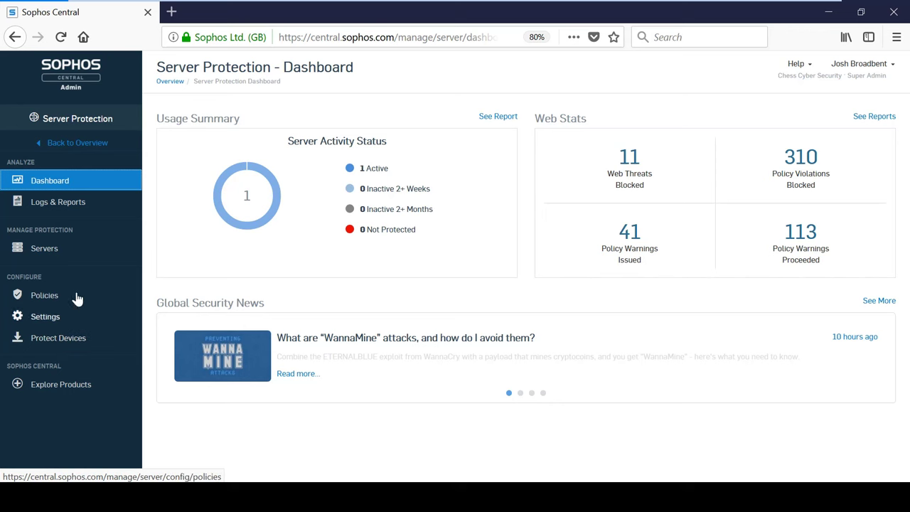
# View the protected servers list, then open the Server Protection policies
pyautogui.click(49, 252)
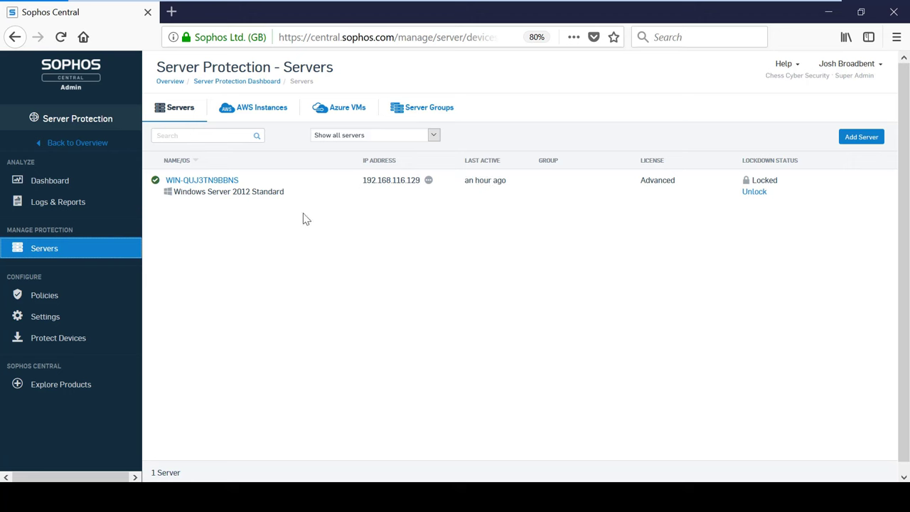
pyautogui.click(62, 296)
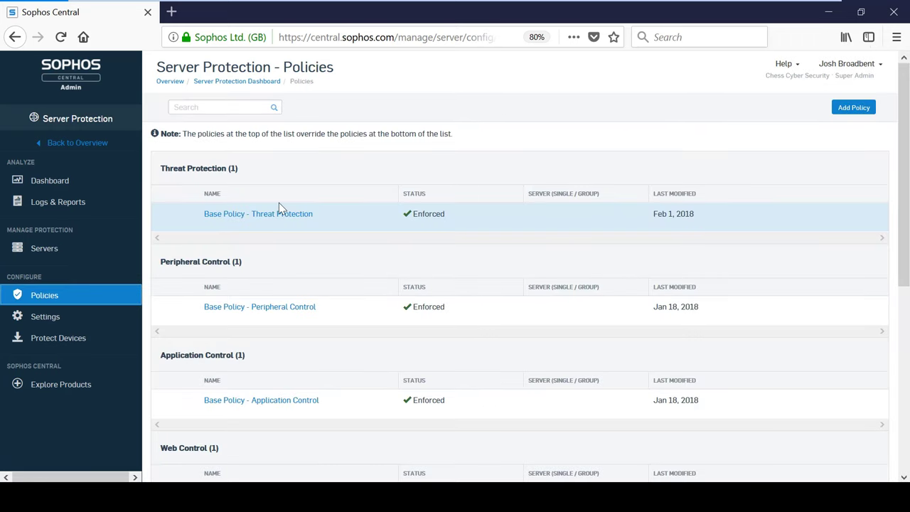
pyautogui.click(288, 219)
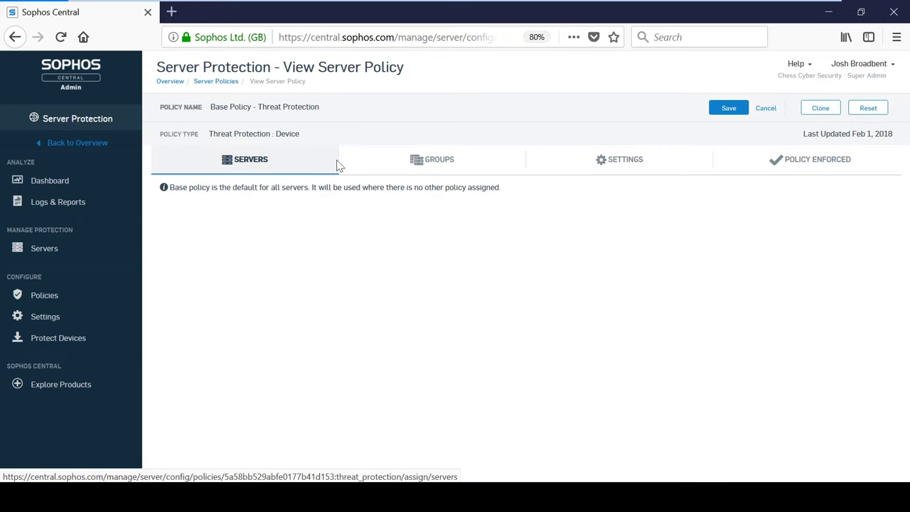
pyautogui.click(429, 161)
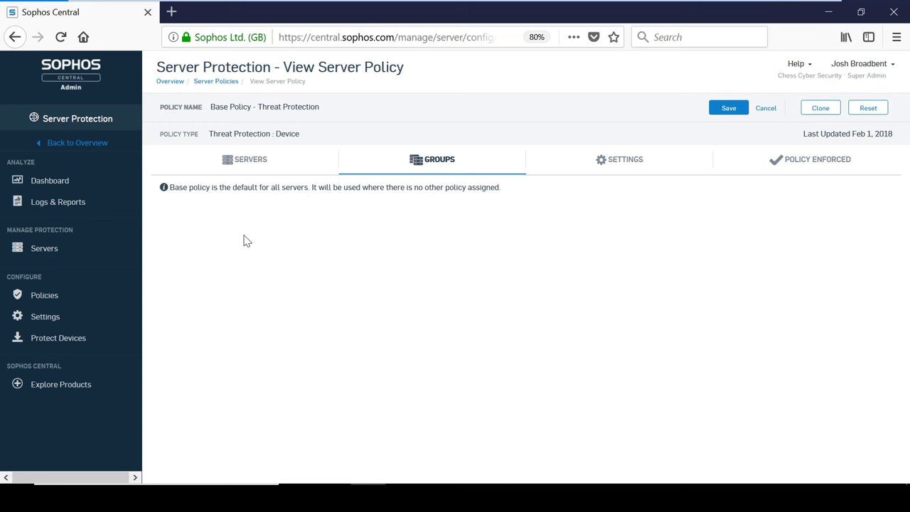
pyautogui.click(562, 213)
pyautogui.scroll(-4, 452, 284)
pyautogui.scroll(-5, 450, 287)
pyautogui.scroll(-1, 459, 285)
pyautogui.moveTo(389, 303); pyautogui.dragTo(200, 303)
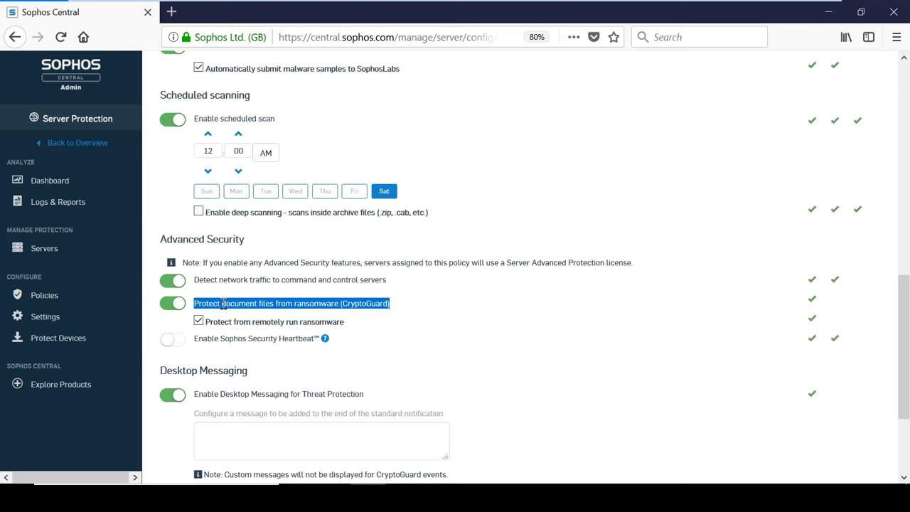
pyautogui.moveTo(632, 263); pyautogui.dragTo(515, 265)
pyautogui.click(534, 315)
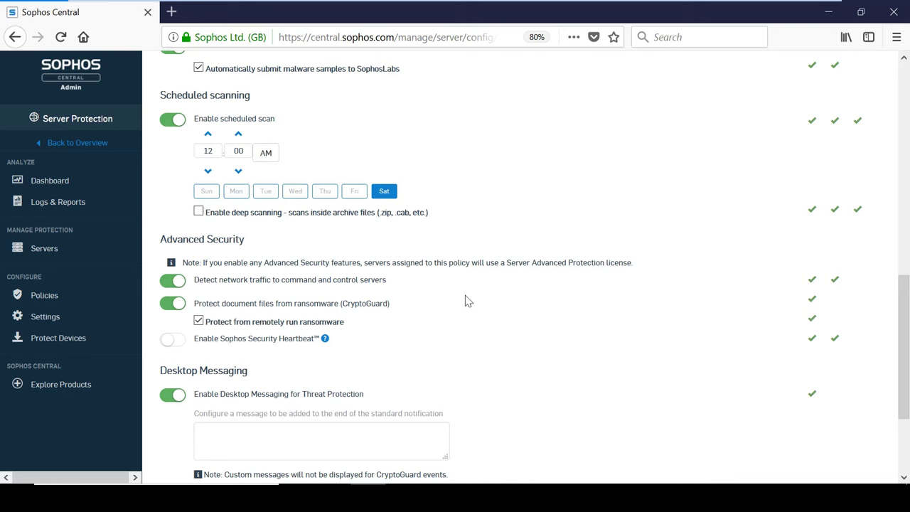
pyautogui.click(62, 297)
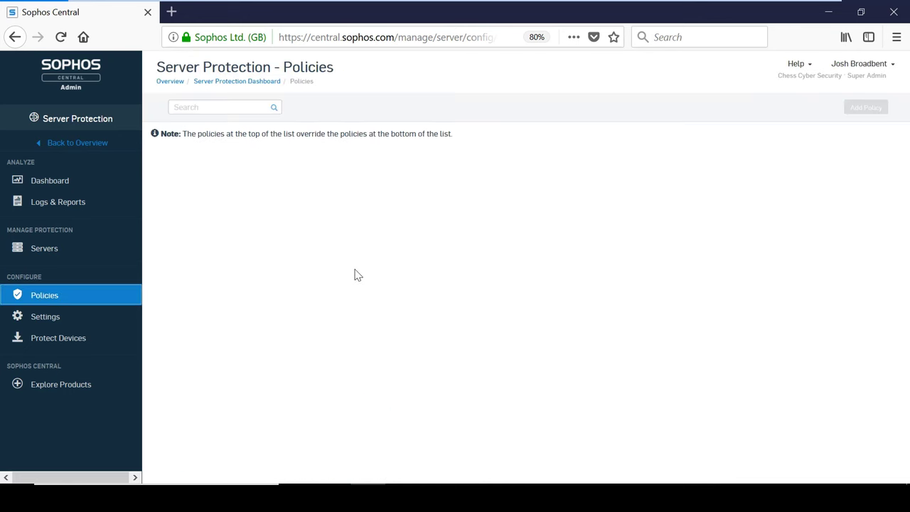
pyautogui.scroll(-5, 377, 290)
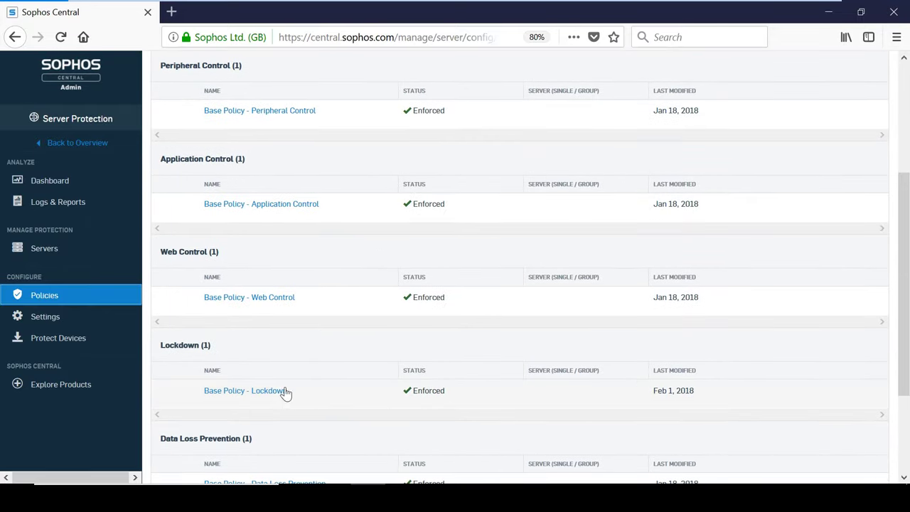
# Review Base Policy - Lockdown file rules, confirm the server is Locked, then switch to Windows Server 2012
pyautogui.click(282, 397)
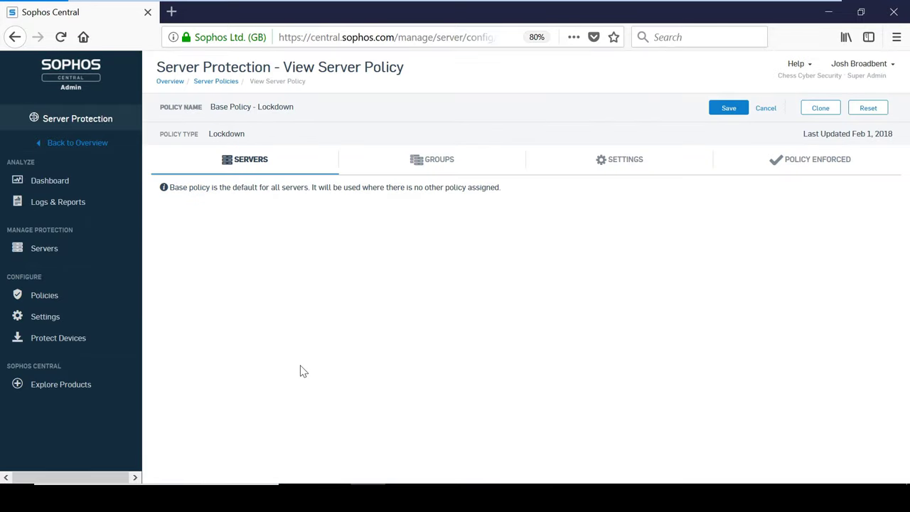
pyautogui.click(551, 171)
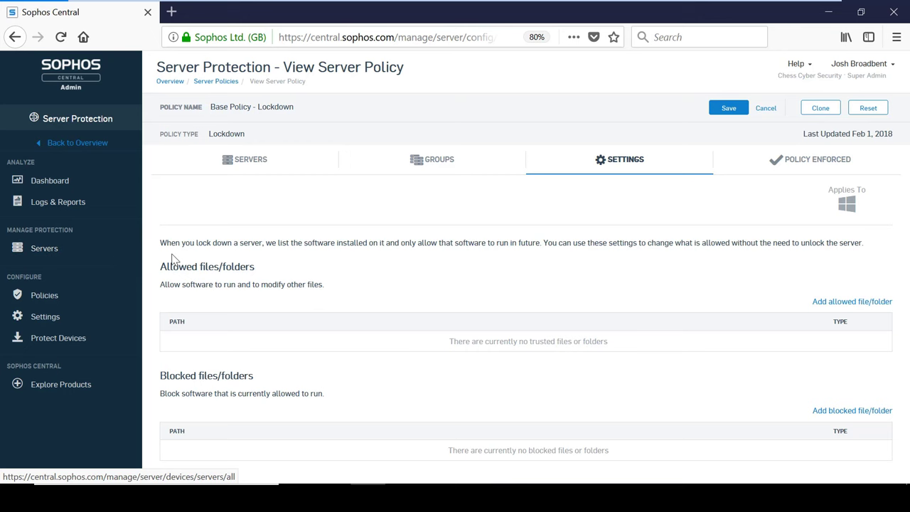
pyautogui.click(116, 257)
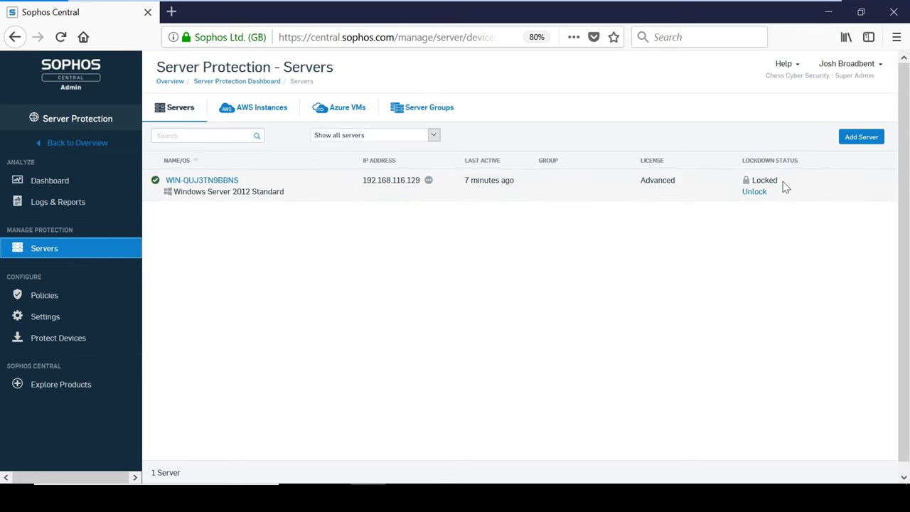
pyautogui.moveTo(784, 185); pyautogui.dragTo(752, 179)
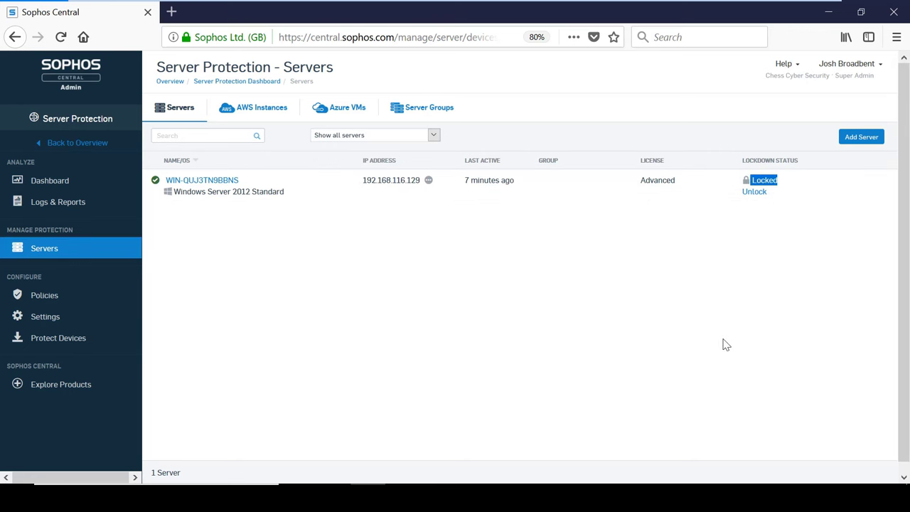
pyautogui.click(674, 353)
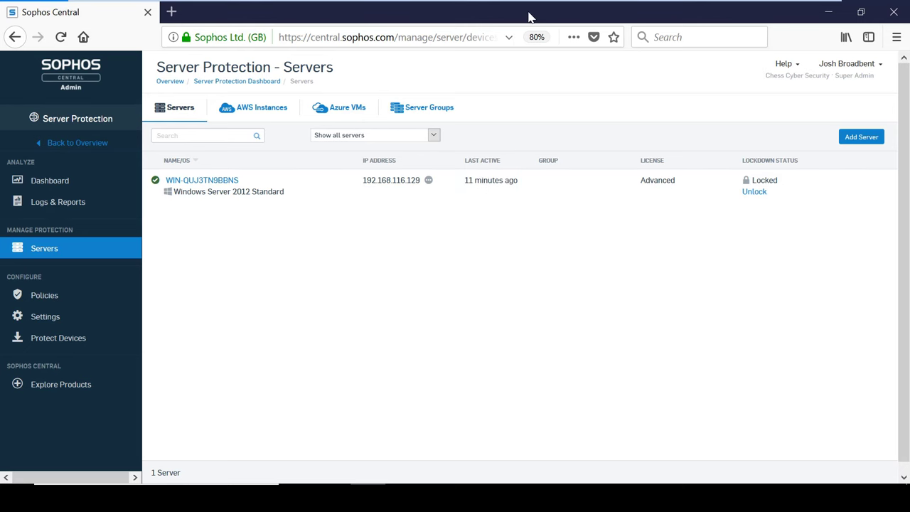
pyautogui.moveTo(553, 6)
pyautogui.click(704, 10)
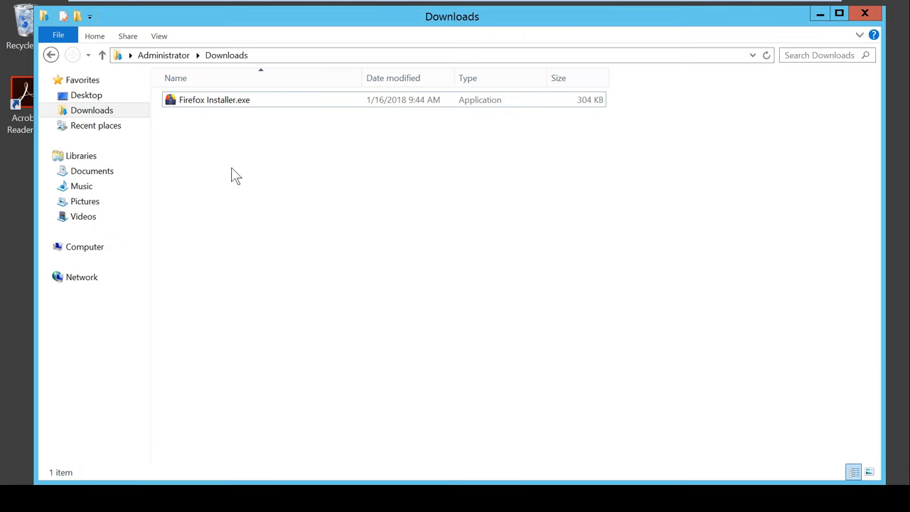
# Run Firefox Installer.exe from Downloads, accepting the security warning
pyautogui.doubleClick(264, 100)
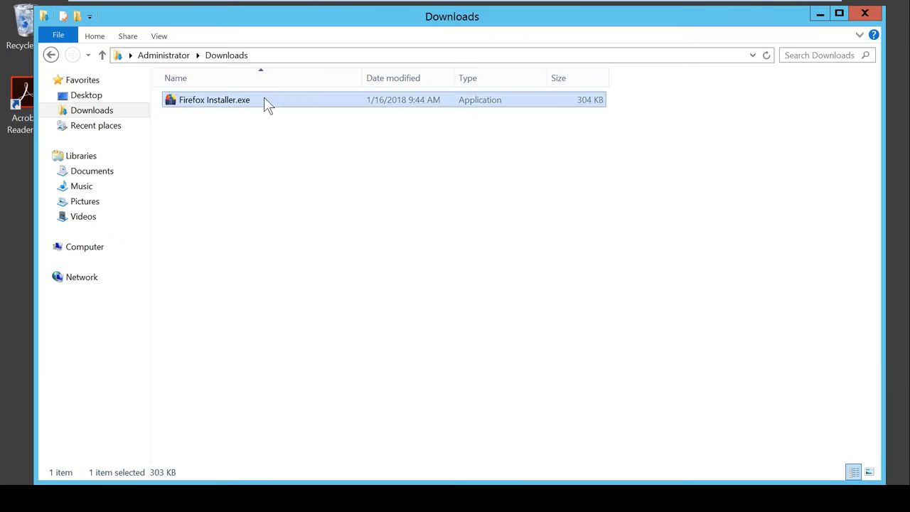
pyautogui.click(490, 271)
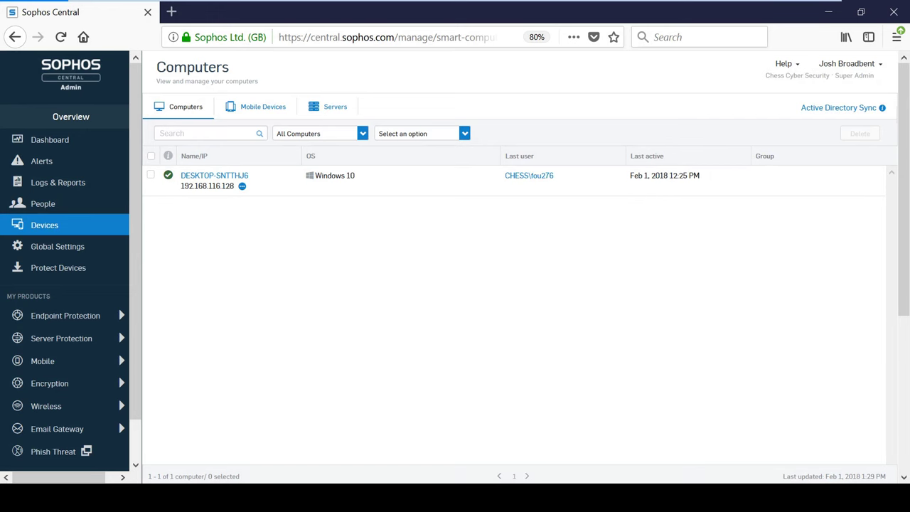
# Check the Sophos Endpoint window's events and status, and begin an admin login
pyautogui.click(506, 426)
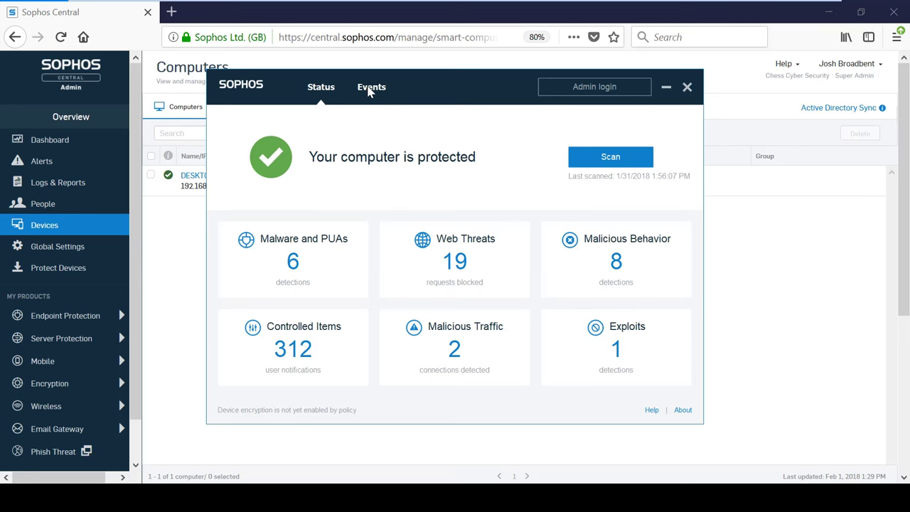
pyautogui.click(369, 91)
pyautogui.click(319, 89)
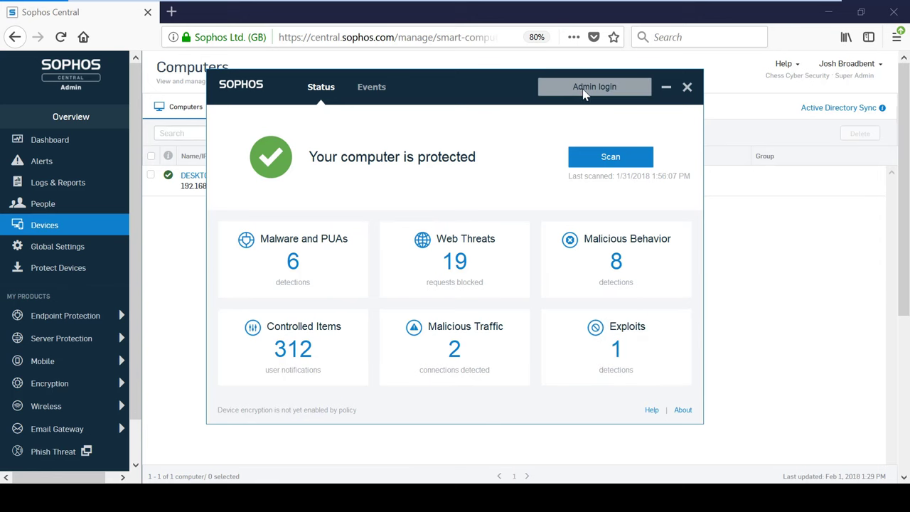
pyautogui.click(590, 86)
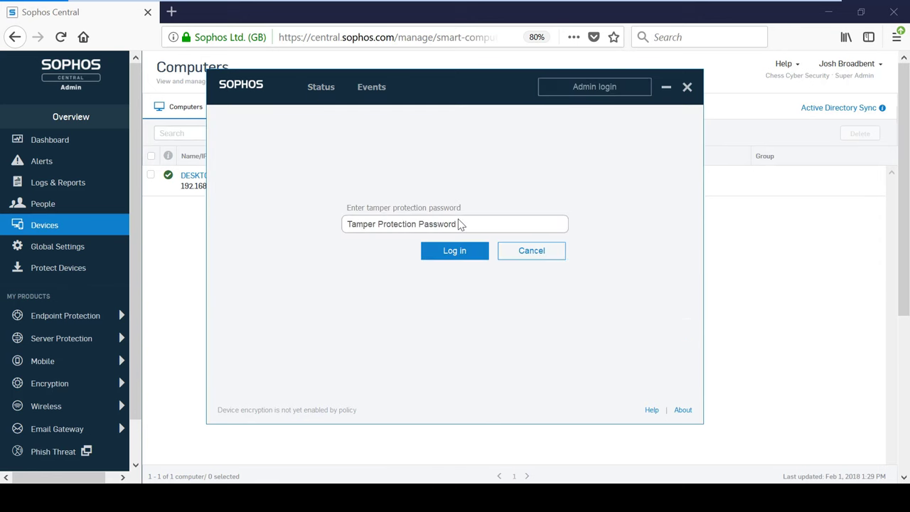
# Reveal and copy DESKTOP-SNTTHJ6's tamper protection password in Sophos Central
pyautogui.click(186, 179)
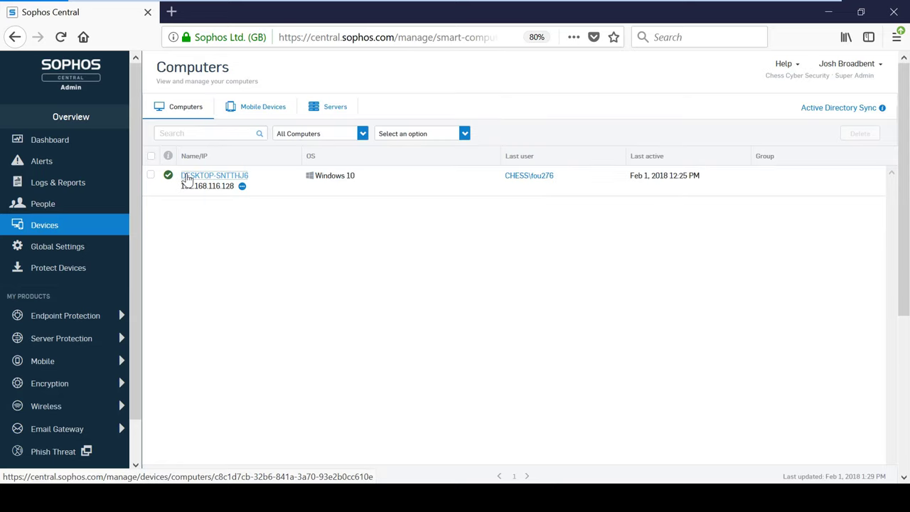
pyautogui.click(186, 179)
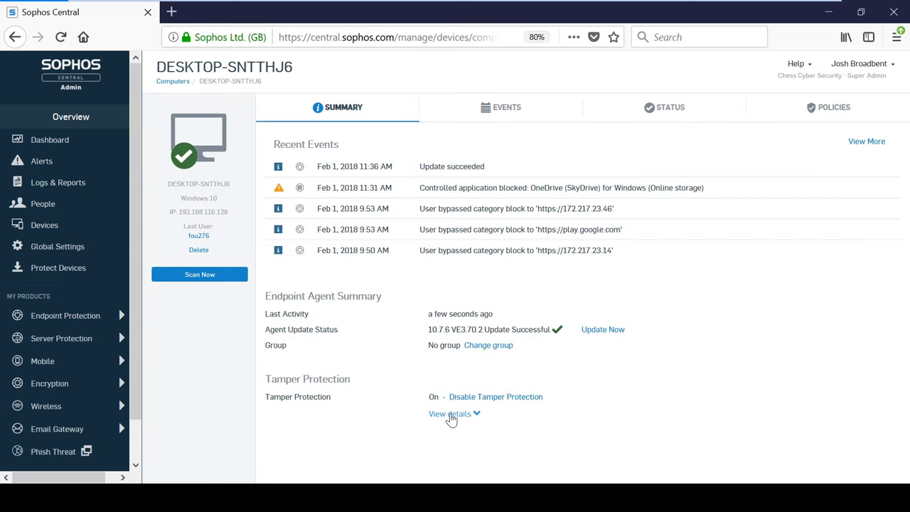
pyautogui.click(450, 414)
pyautogui.scroll(-1, 539, 397)
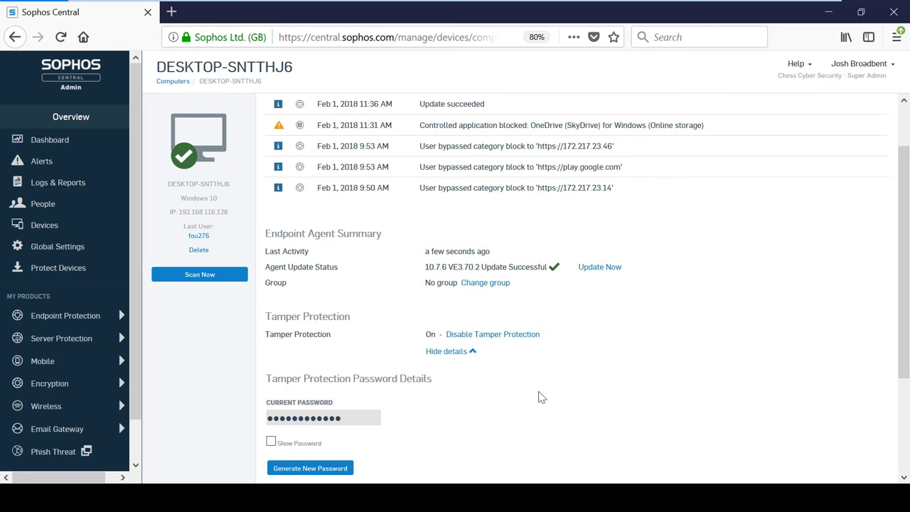
pyautogui.click(270, 439)
pyautogui.doubleClick(318, 418)
pyautogui.rightClick(318, 419)
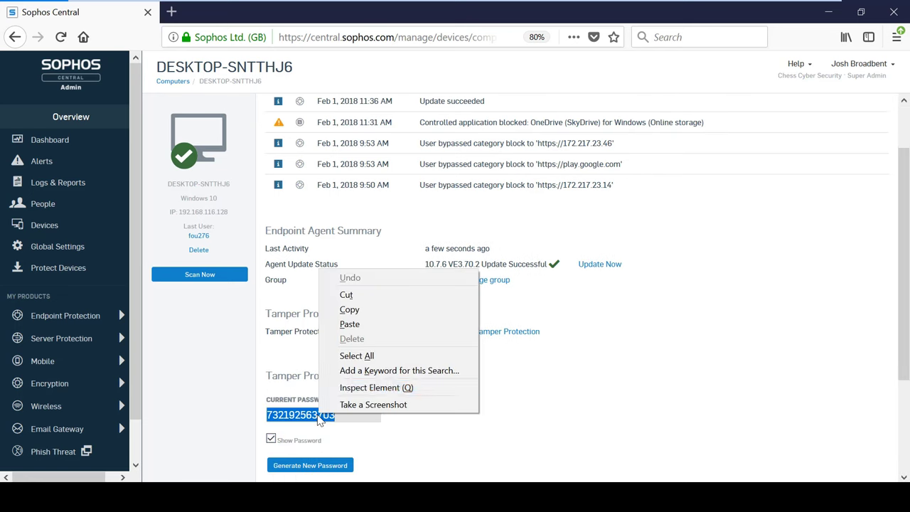
pyautogui.click(364, 311)
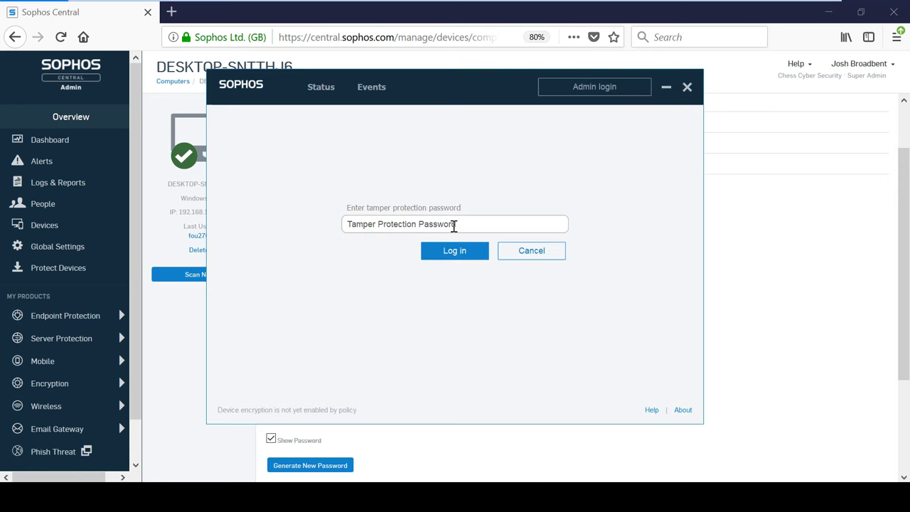
# Log in as endpoint admin with the copied password, toggle the policy override, then log out
pyautogui.rightClick(454, 226)
pyautogui.click(473, 277)
pyautogui.click(464, 255)
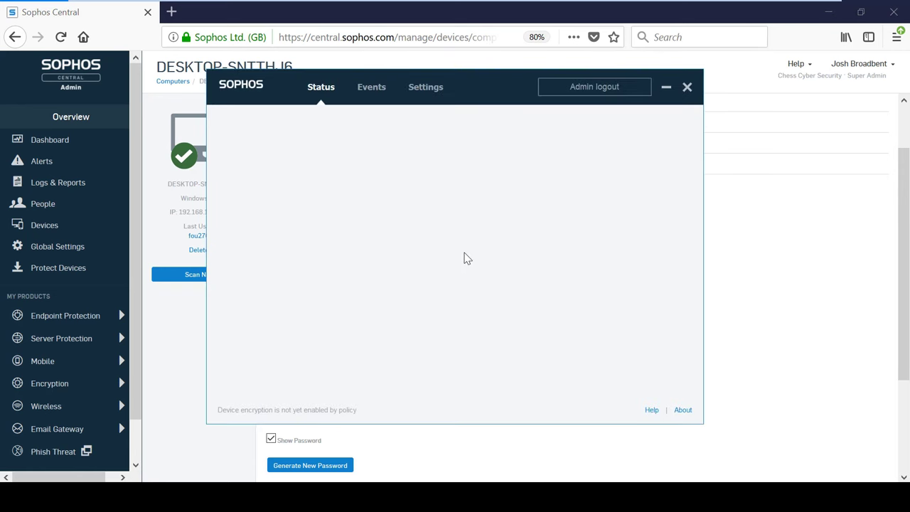
pyautogui.click(428, 89)
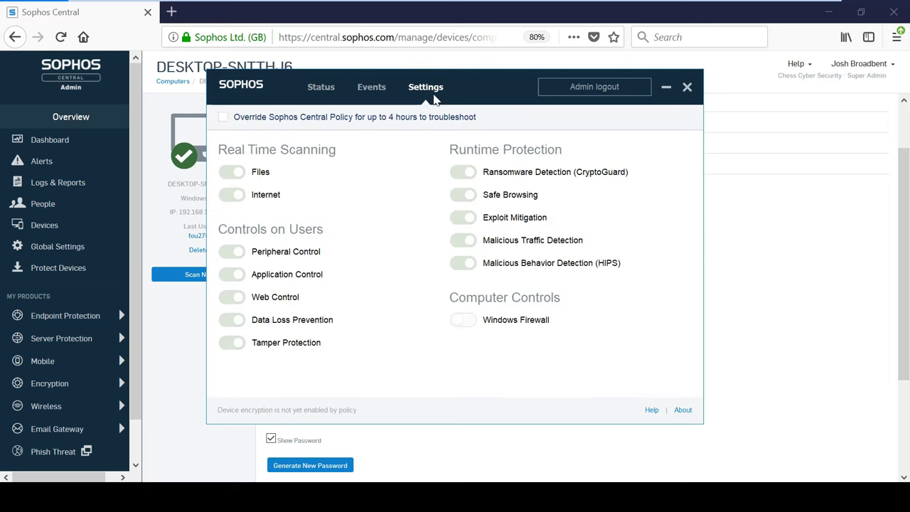
pyautogui.click(223, 117)
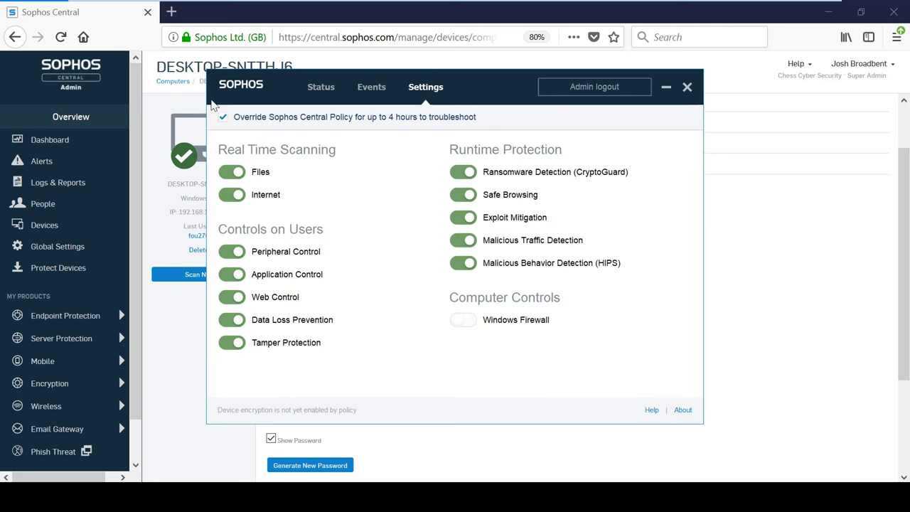
pyautogui.click(223, 116)
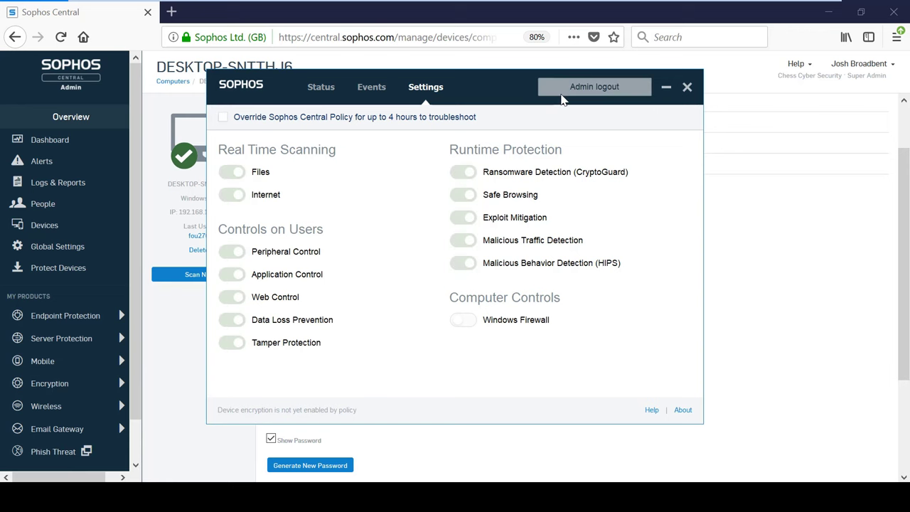
pyautogui.click(550, 87)
pyautogui.click(181, 320)
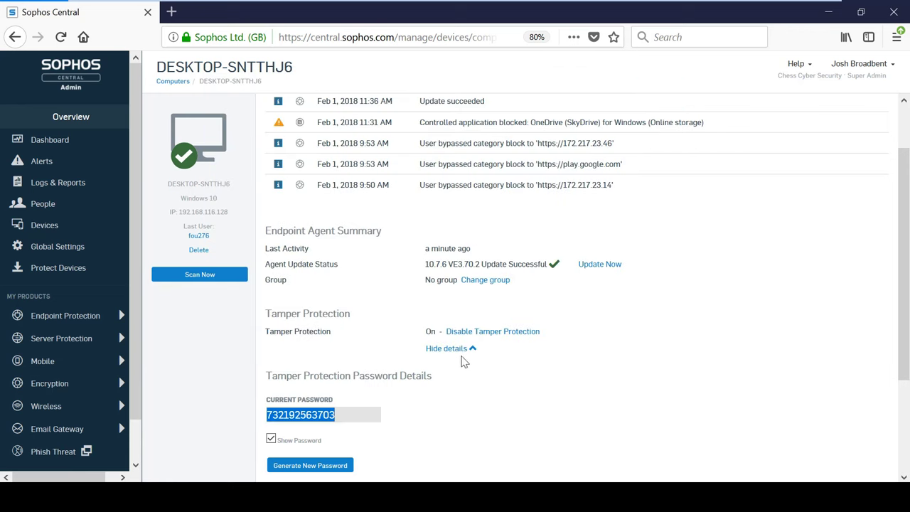
# Disable tamper protection for the computer and go to Encryption's Protect Devices page
pyautogui.click(466, 334)
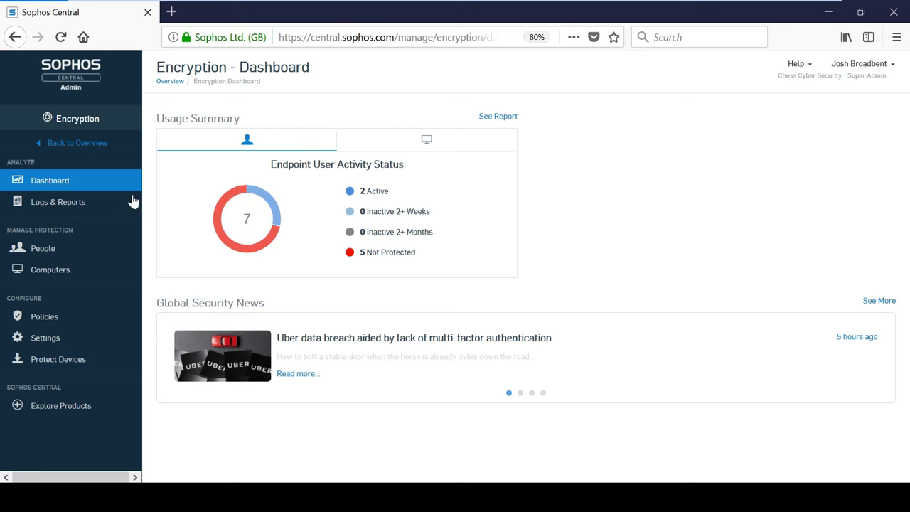
pyautogui.click(61, 360)
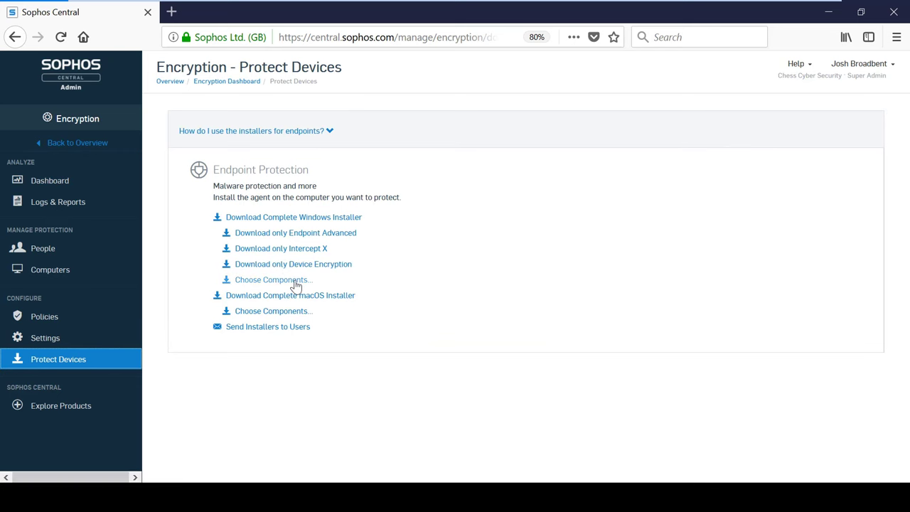
# In Base Policy - Device Encryption, switch Device Encryption on and leave Encrypt used space only off
pyautogui.click(45, 321)
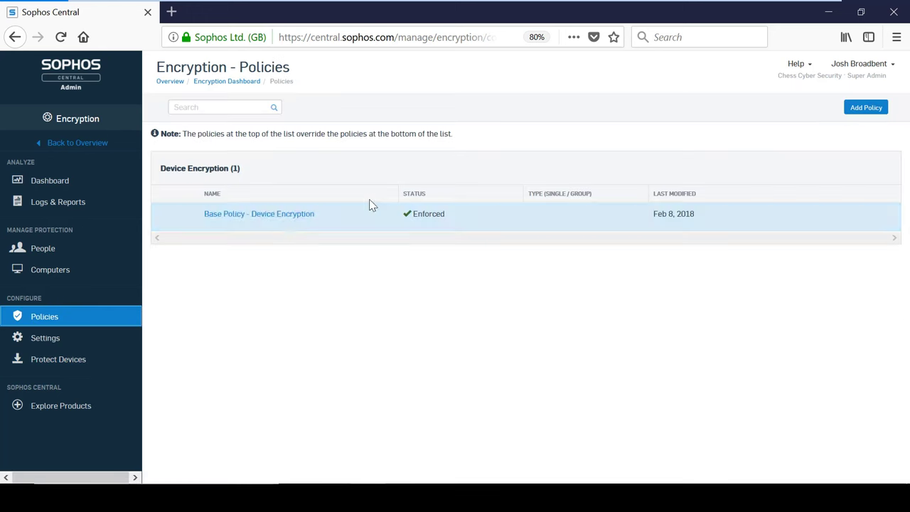
pyautogui.click(291, 213)
pyautogui.click(582, 161)
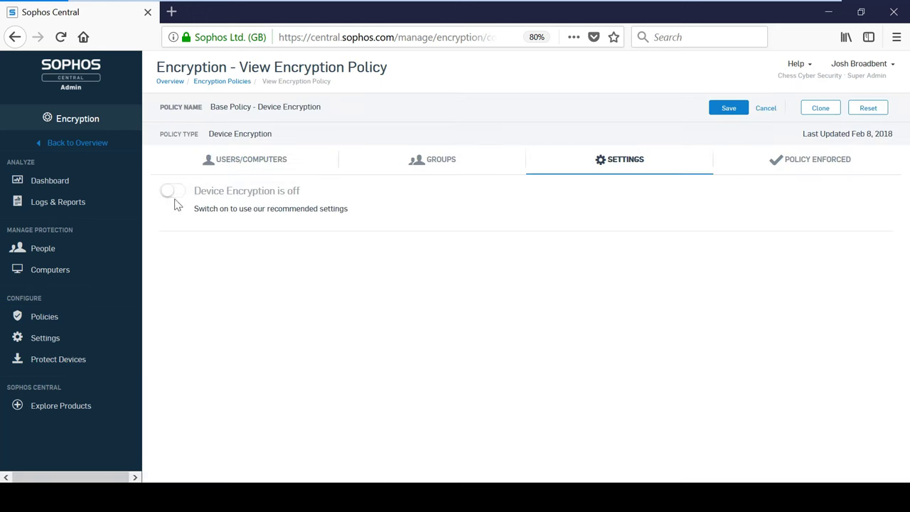
pyautogui.click(172, 193)
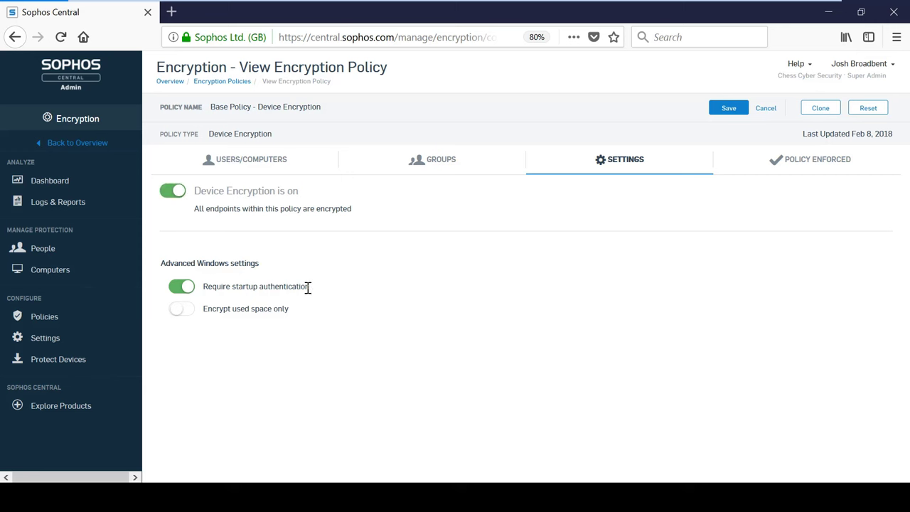
pyautogui.click(188, 313)
pyautogui.click(188, 312)
# Save the encryption policy, then set and confirm the BitLocker password and restart
pyautogui.click(728, 110)
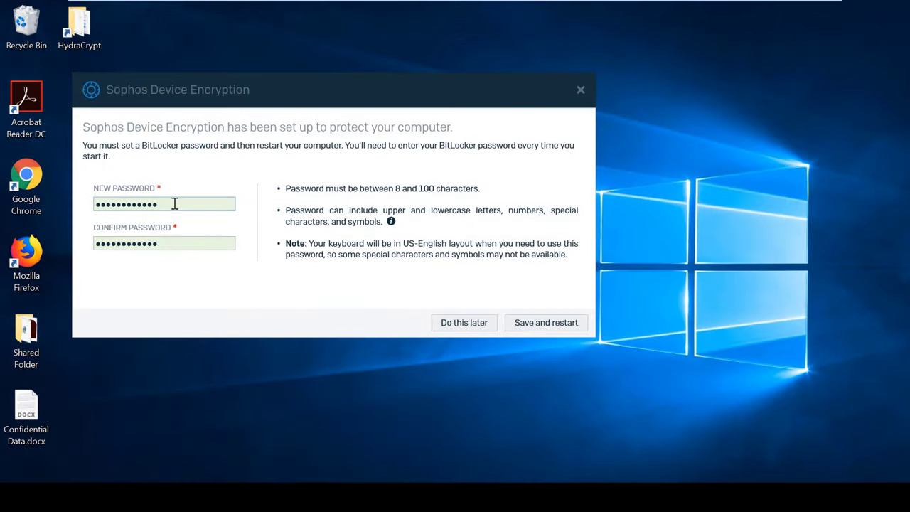
pyautogui.click(198, 241)
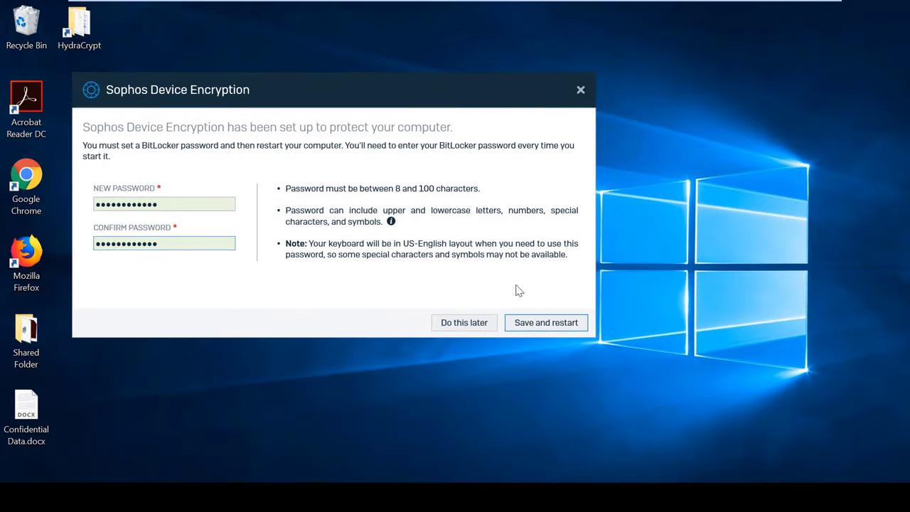
pyautogui.click(538, 323)
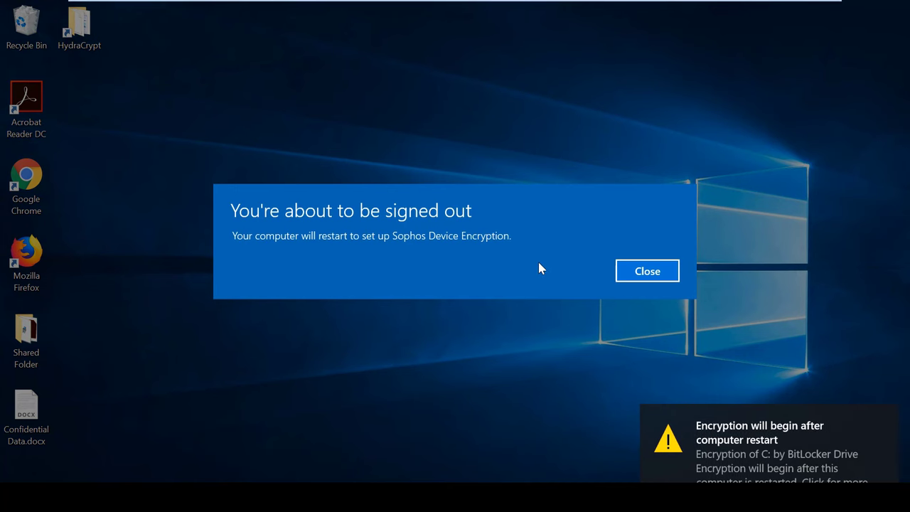
pyautogui.click(639, 273)
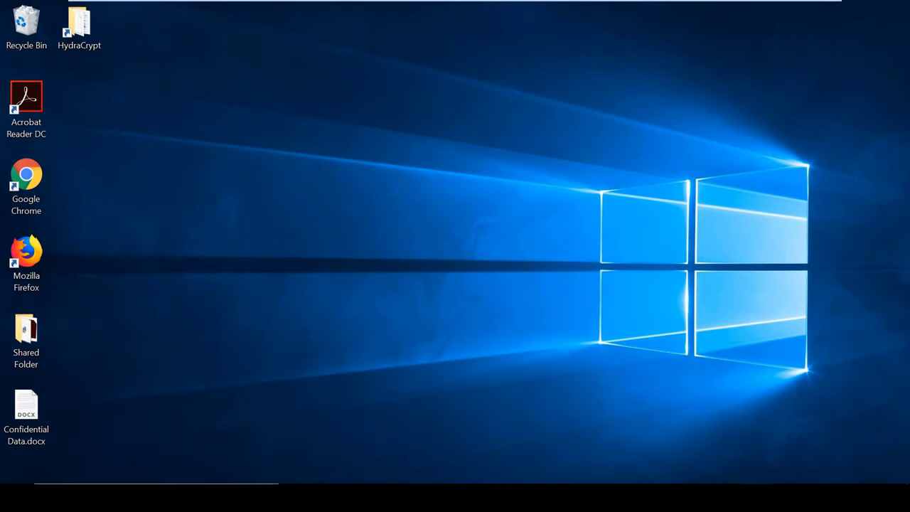
# Check drive C:'s encryption progress from the BitLocker tray icon
pyautogui.click(780, 497)
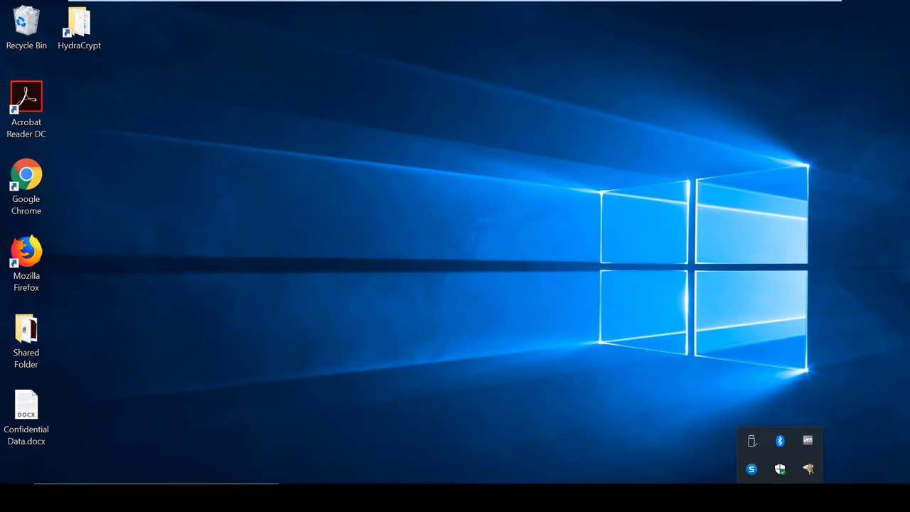
pyautogui.click(808, 469)
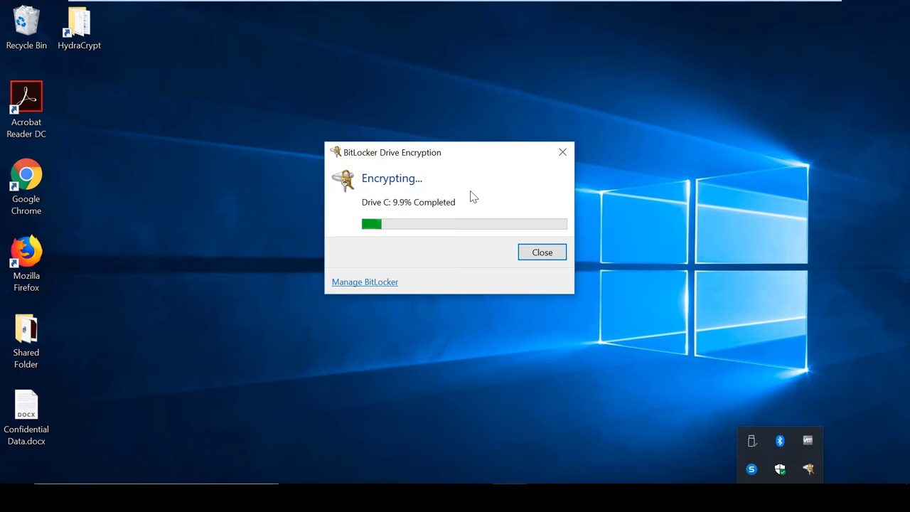
pyautogui.click(500, 297)
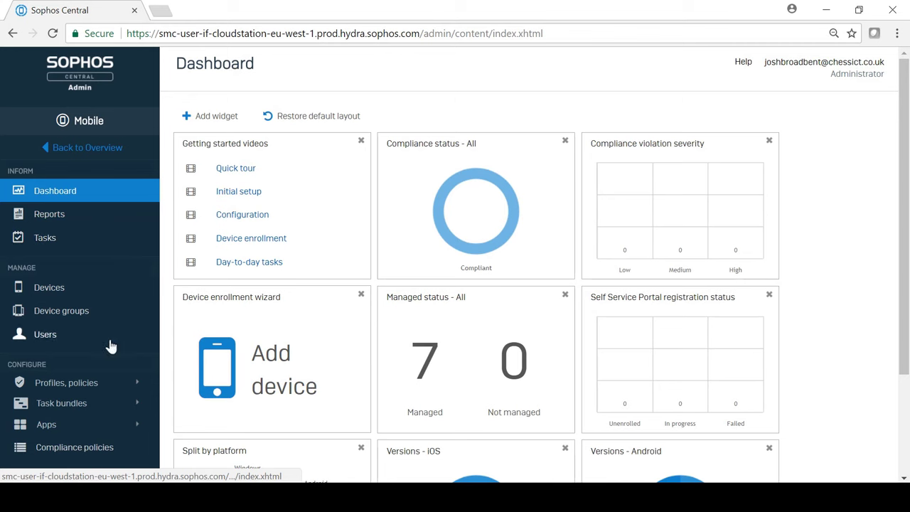
pyautogui.scroll(-2, 107, 402)
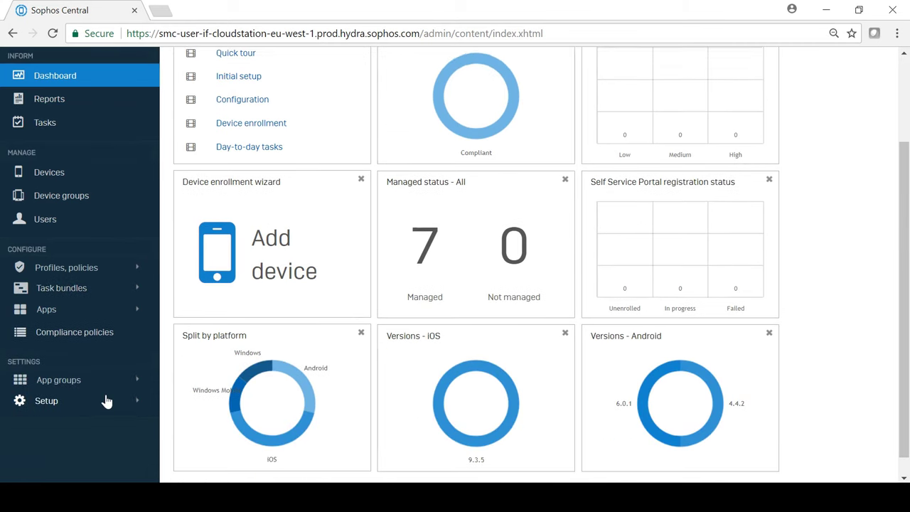
pyautogui.scroll(1, 106, 402)
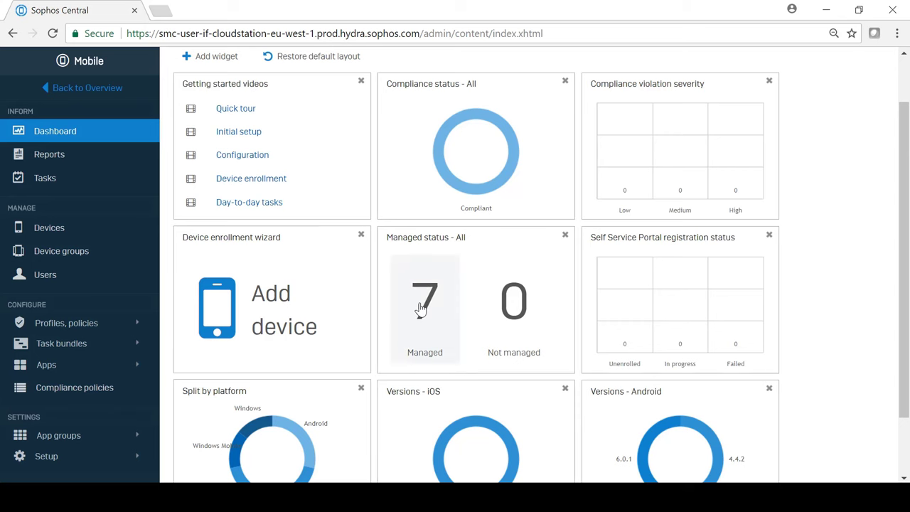
pyautogui.scroll(-1, 341, 435)
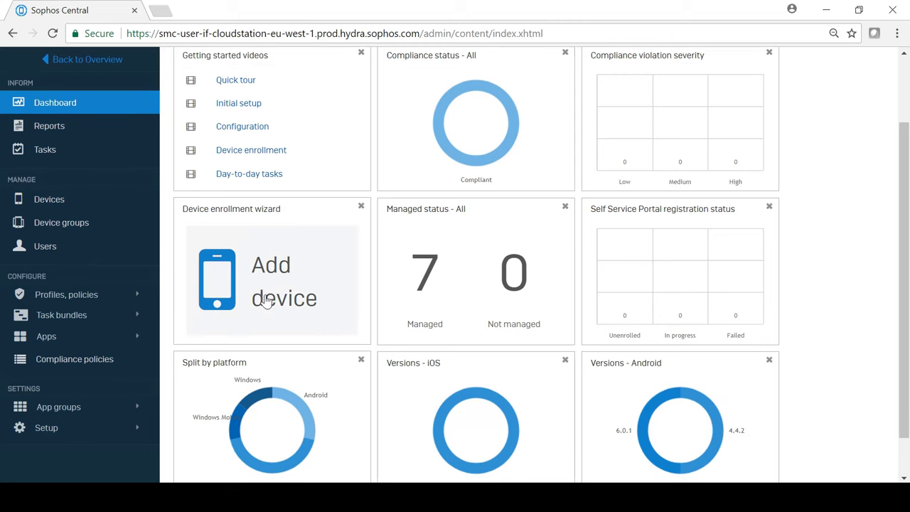
pyautogui.click(97, 428)
pyautogui.click(75, 449)
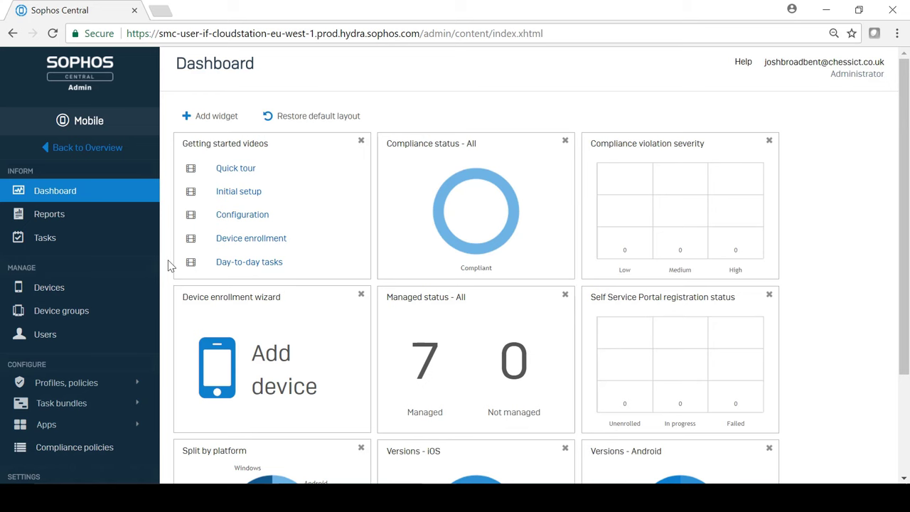
pyautogui.scroll(-1, 169, 264)
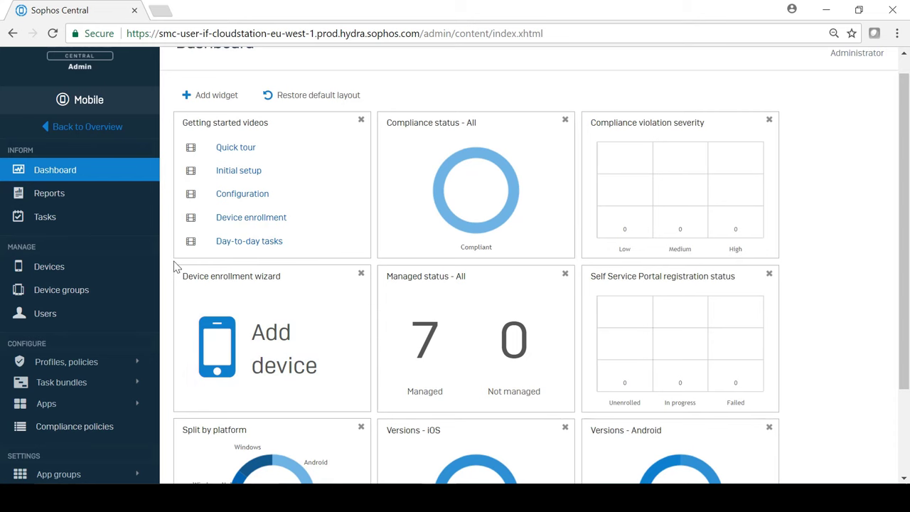
# Start the Add device wizard and select the user found by search
pyautogui.click(96, 270)
pyautogui.click(212, 124)
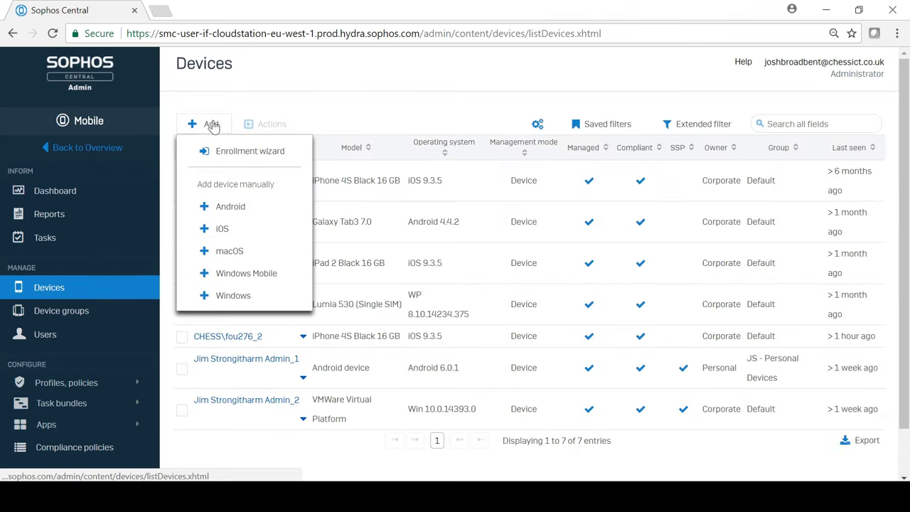
pyautogui.click(75, 192)
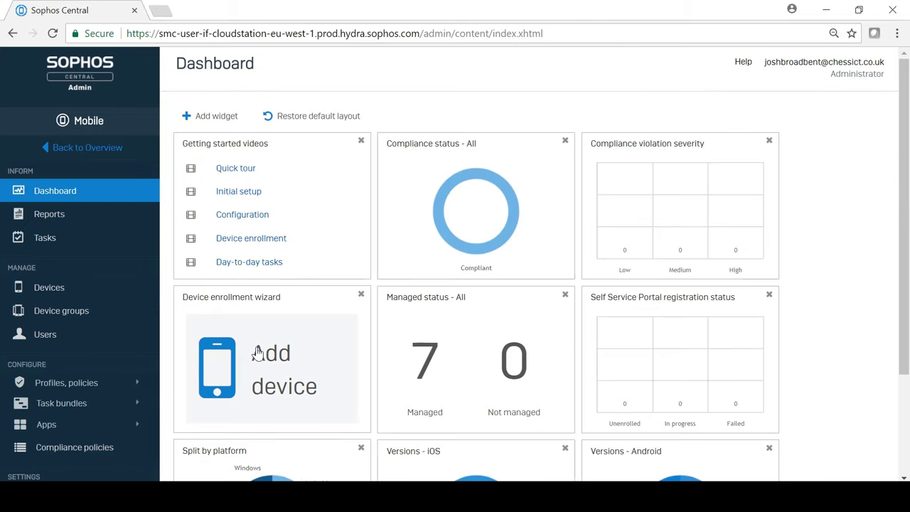
pyautogui.click(259, 353)
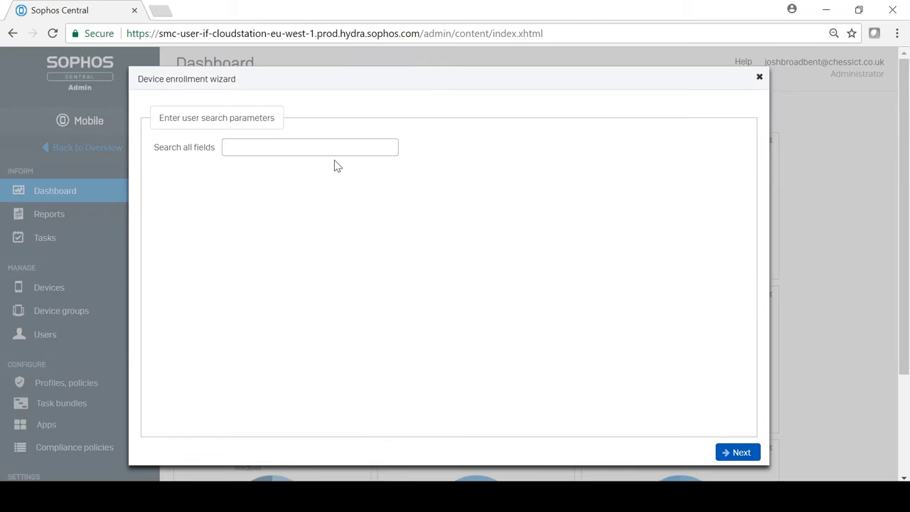
pyautogui.write('fou276')
pyautogui.press('Return')
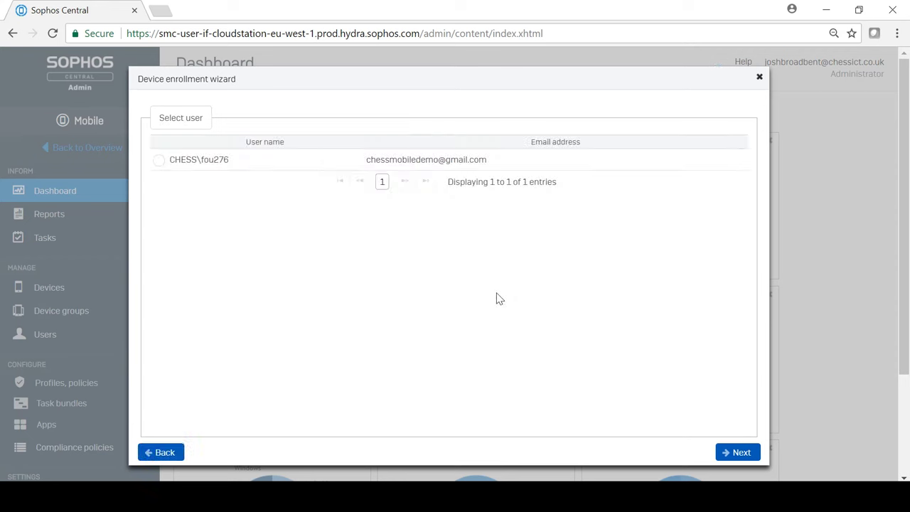
pyautogui.click(158, 161)
pyautogui.click(729, 452)
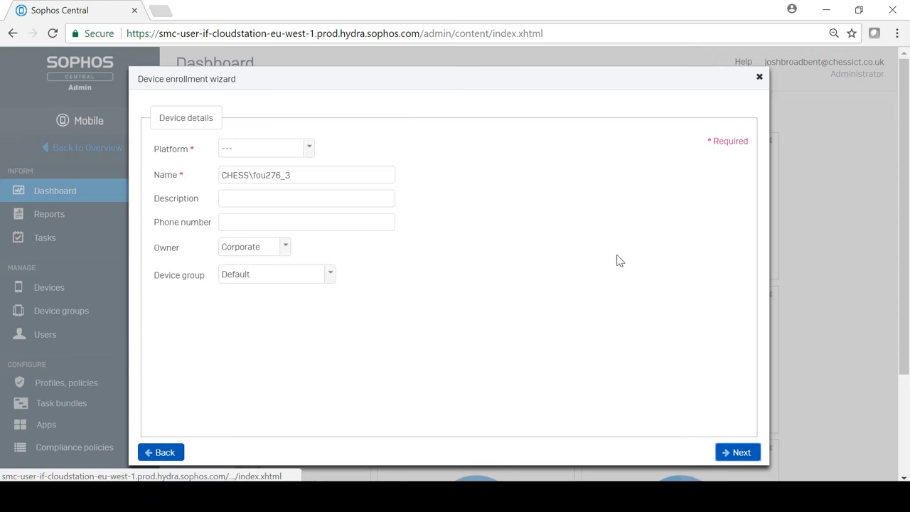
# Set the device platform to iOS and the owner to Corporate
pyautogui.click(263, 148)
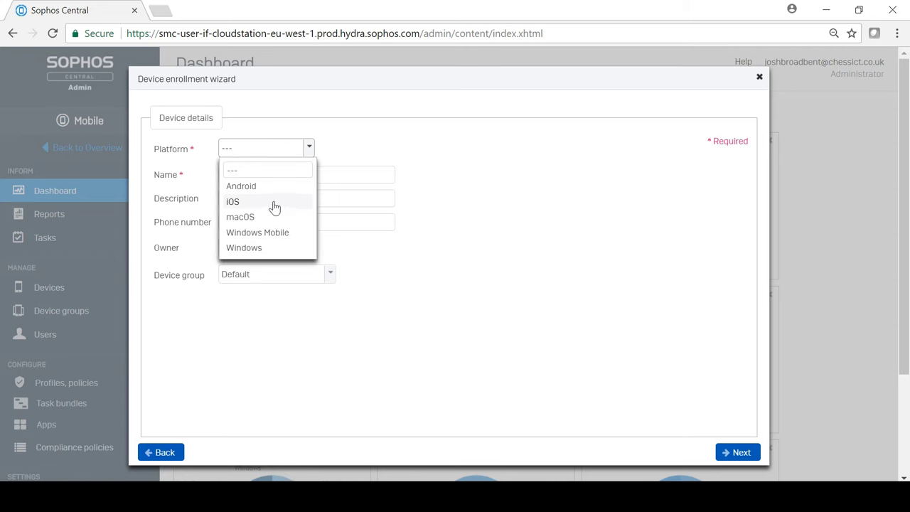
pyautogui.click(275, 206)
pyautogui.click(280, 248)
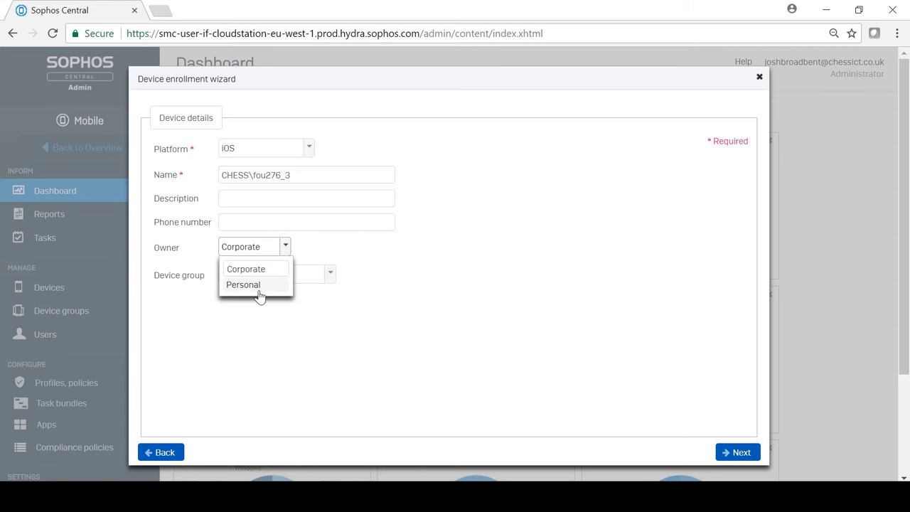
pyautogui.click(446, 282)
pyautogui.click(736, 452)
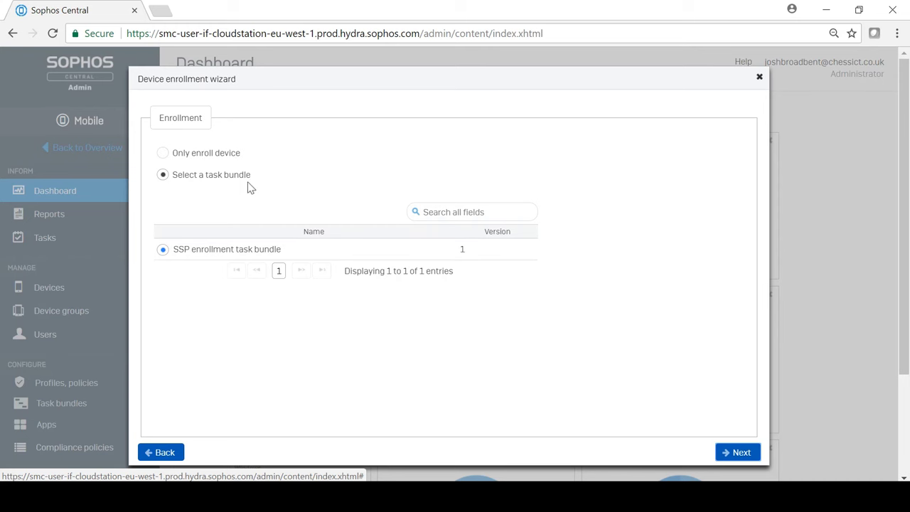
# Choose Only enroll device and send the enrollment instructions email
pyautogui.click(216, 157)
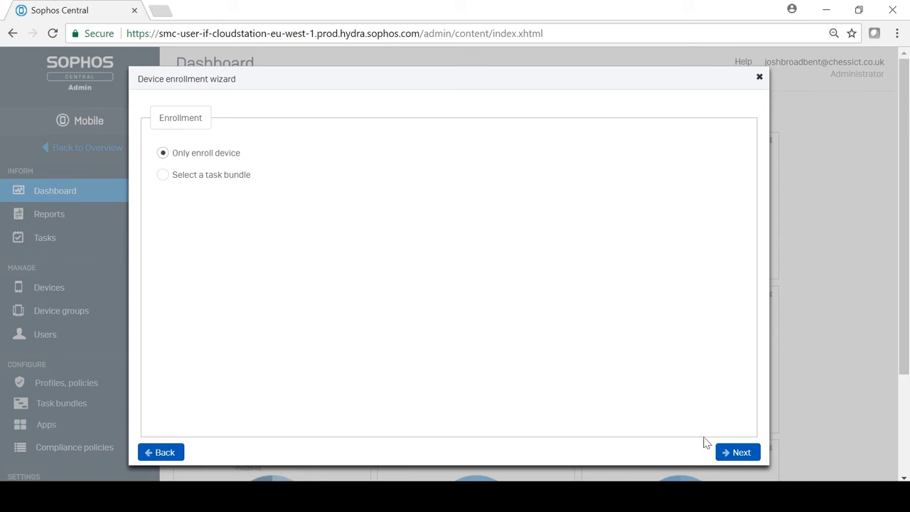
pyautogui.click(729, 450)
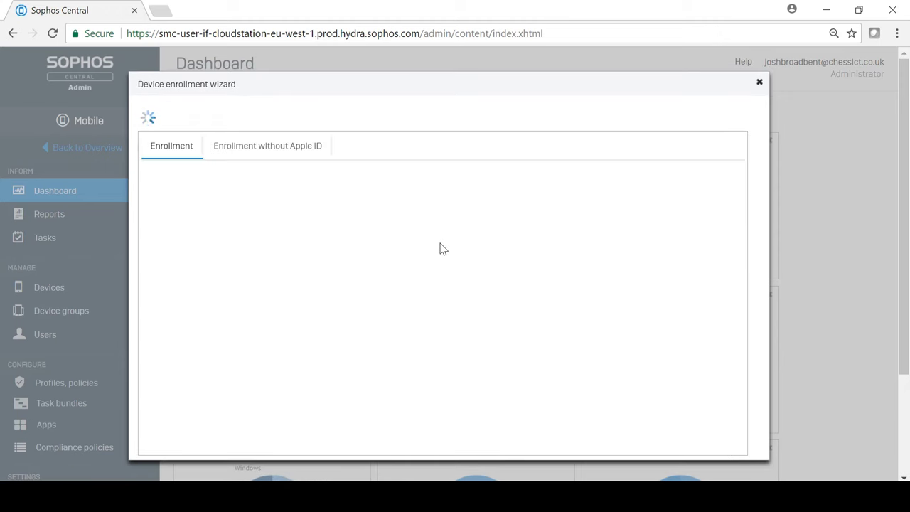
pyautogui.hotkey('ctrl', '0')
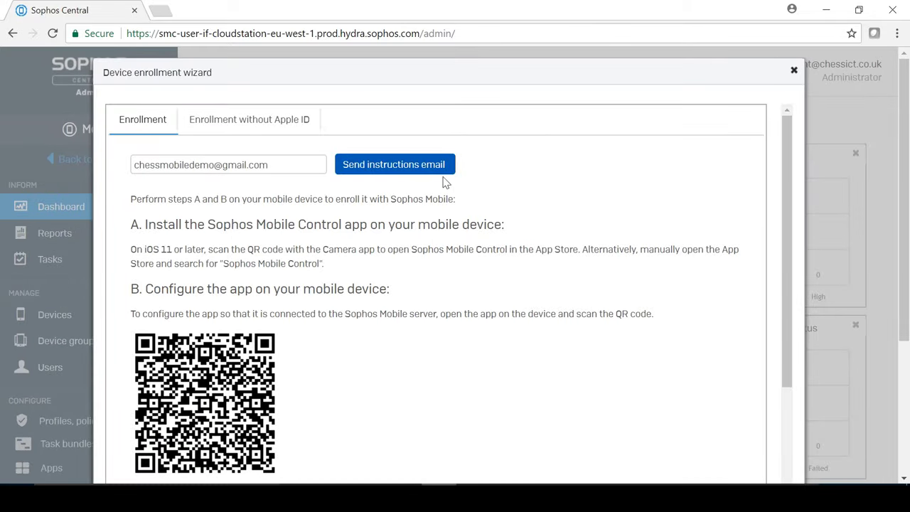
pyautogui.click(420, 172)
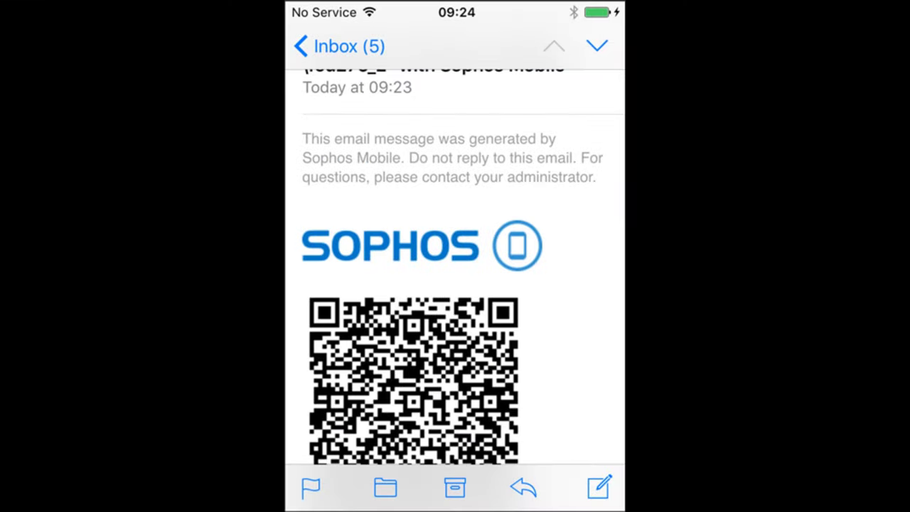
# Install the Sophos Mobile profile from the email's Install app link and trust its remote management
pyautogui.scroll(-5, 454, 267)
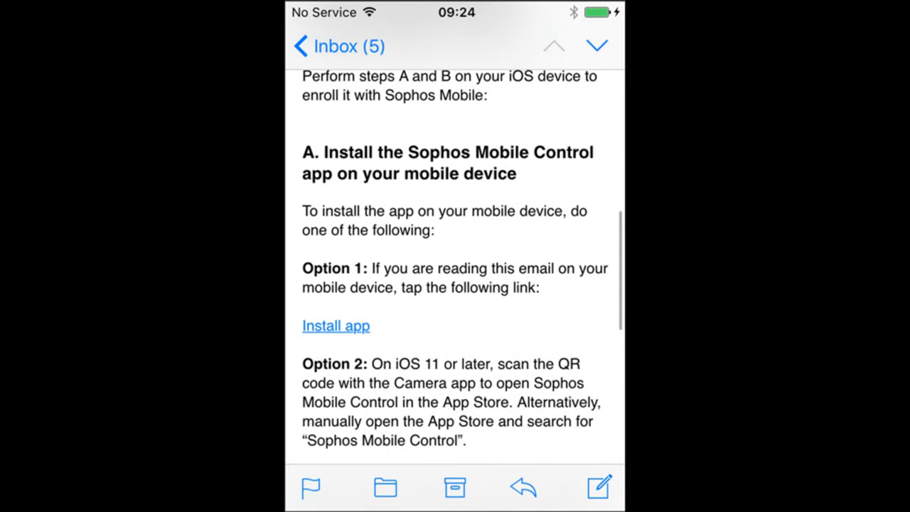
pyautogui.click(335, 320)
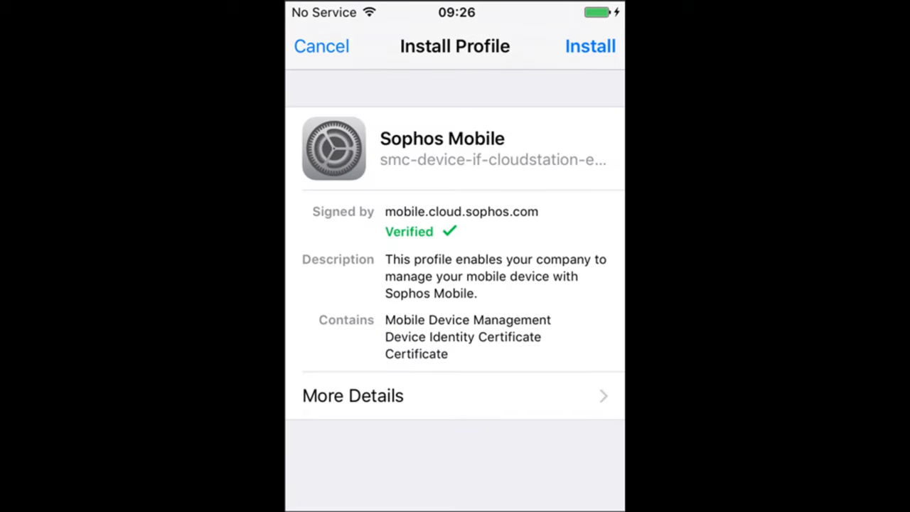
pyautogui.click(589, 45)
pyautogui.click(589, 45)
pyautogui.click(526, 318)
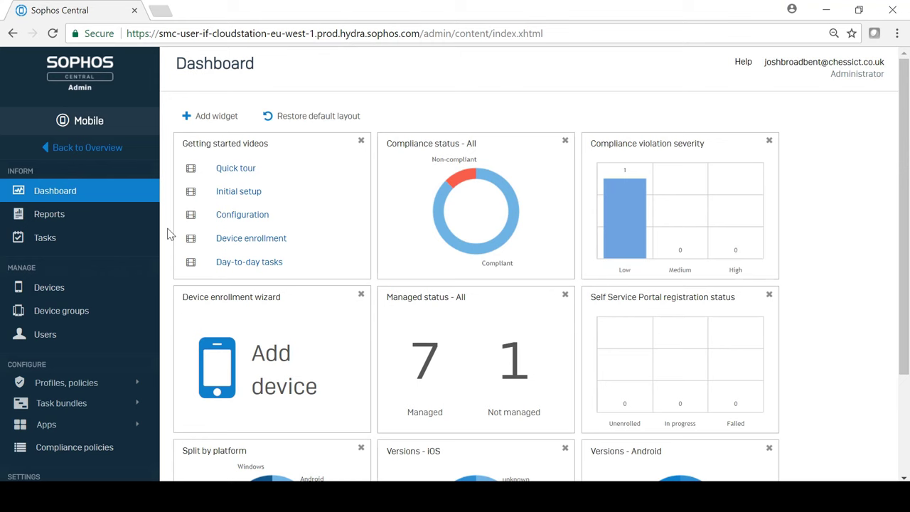
# Review the user's iPhone 4s iOS profile restrictions and check the phone's App Store
pyautogui.click(82, 384)
pyautogui.scroll(-1, 52, 414)
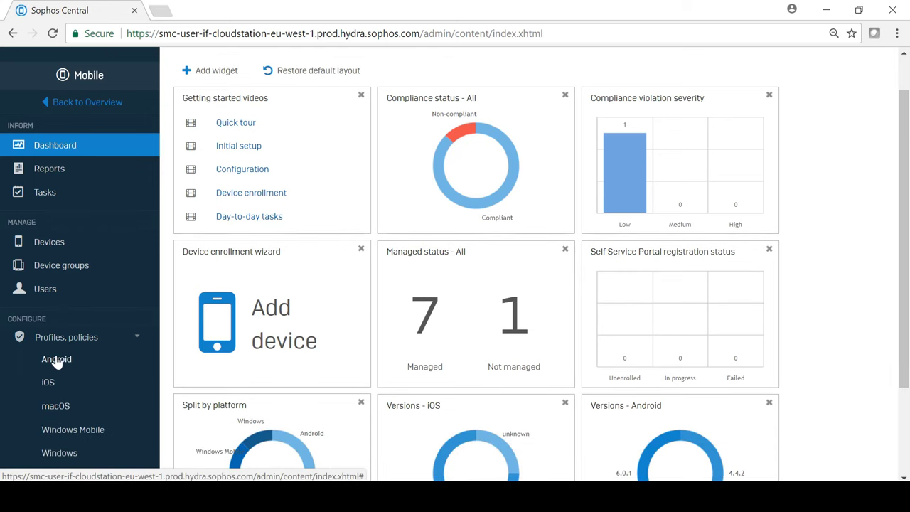
pyautogui.click(48, 384)
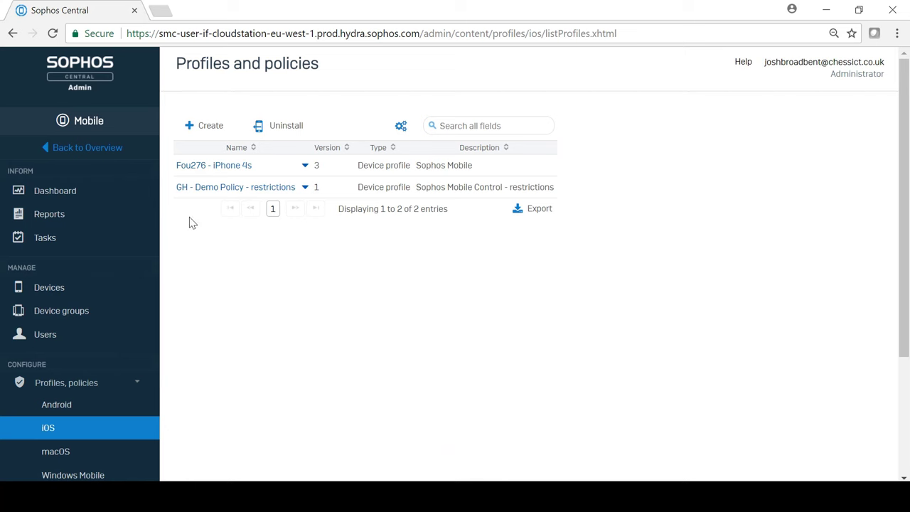
pyautogui.click(200, 165)
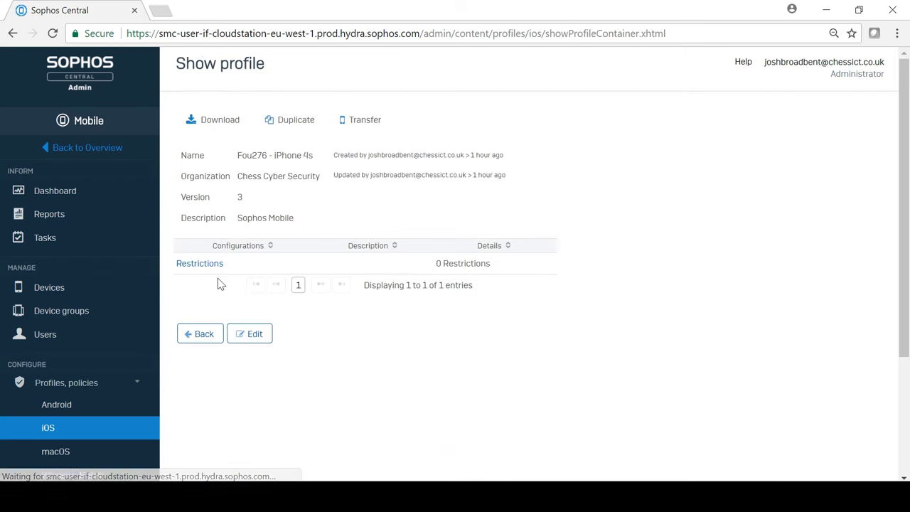
pyautogui.click(213, 264)
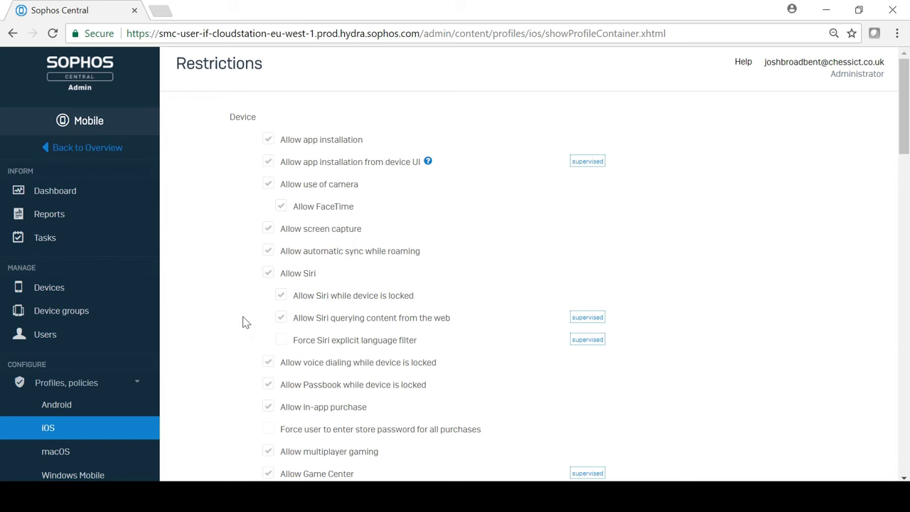
pyautogui.scroll(-1, 243, 322)
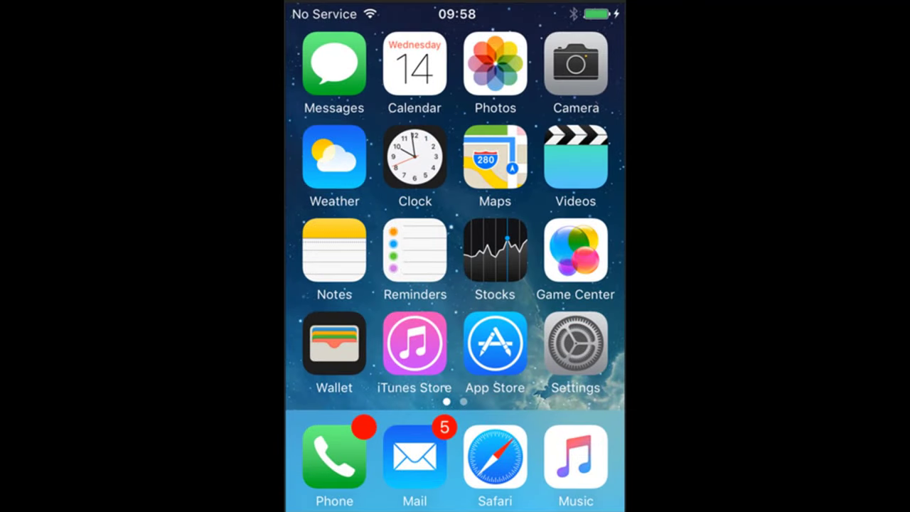
pyautogui.click(495, 344)
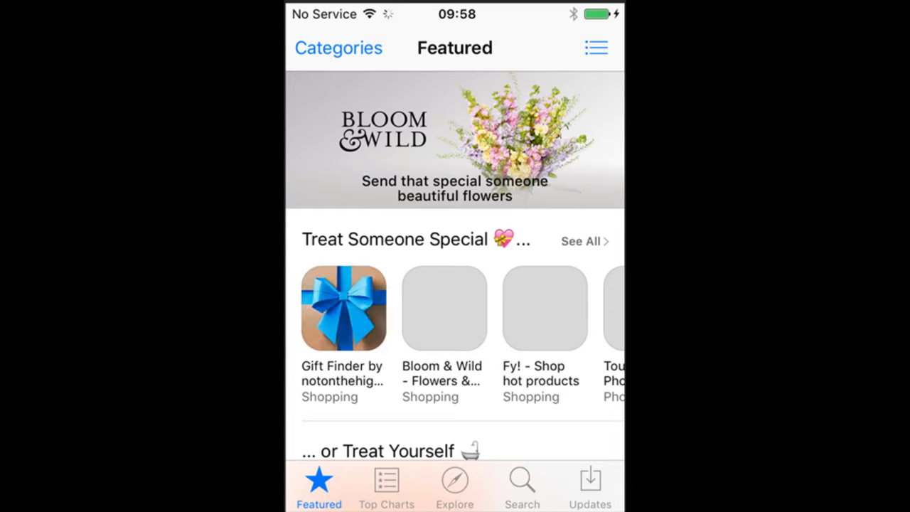
# Edit the profile to disallow app installation, save it and push the update to devices
pyautogui.click(95, 383)
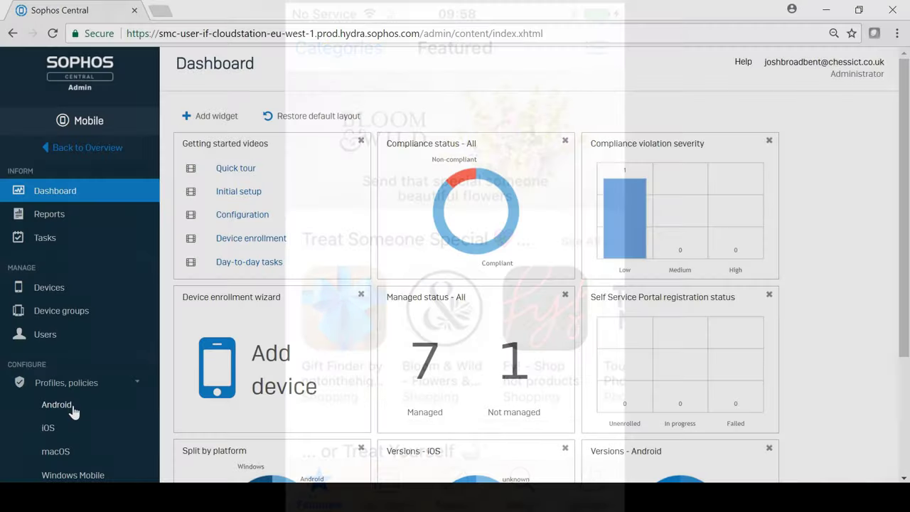
pyautogui.click(47, 427)
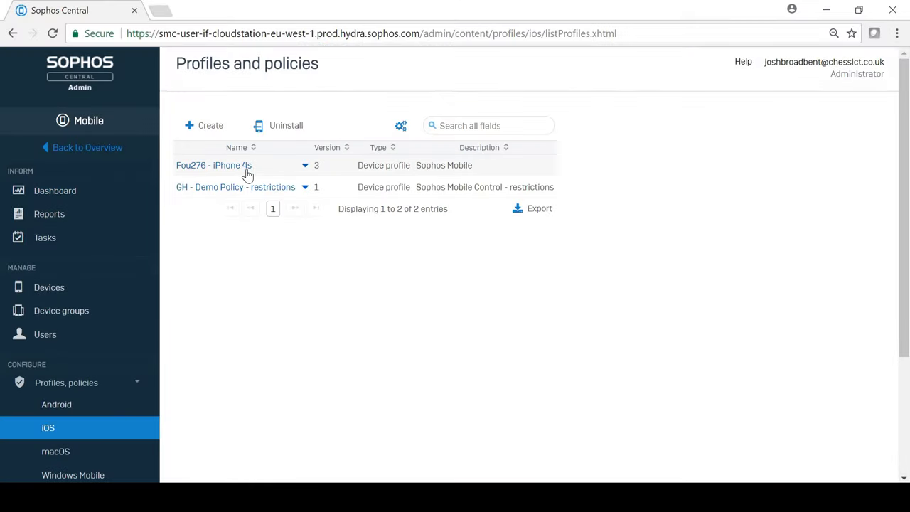
pyautogui.click(240, 169)
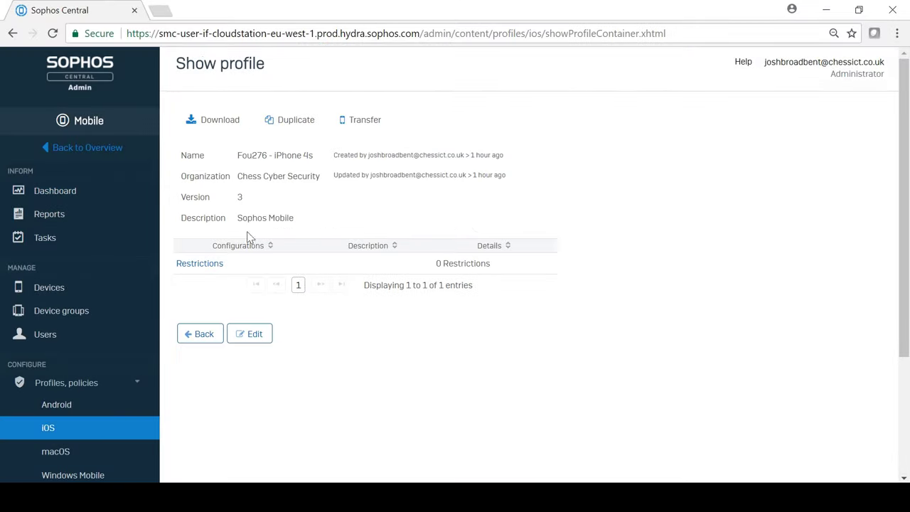
pyautogui.click(247, 334)
pyautogui.click(210, 305)
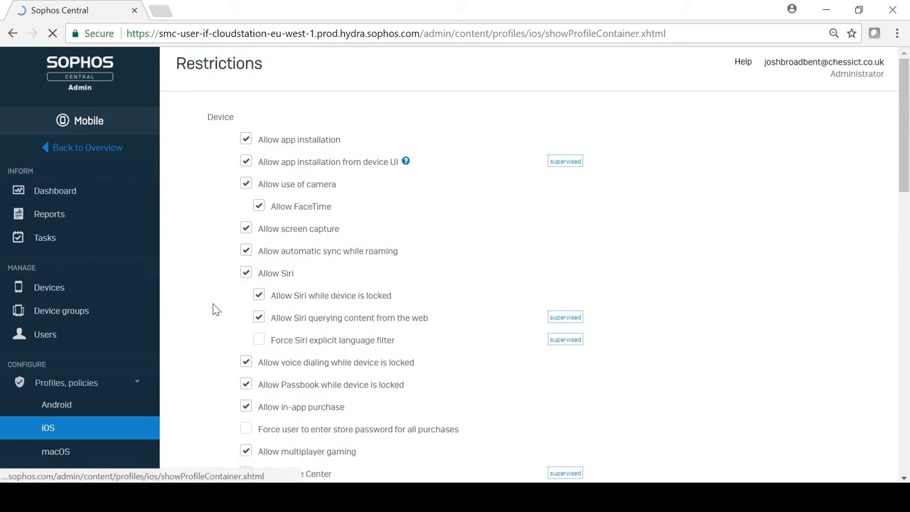
pyautogui.click(268, 139)
pyautogui.scroll(-20, 462, 325)
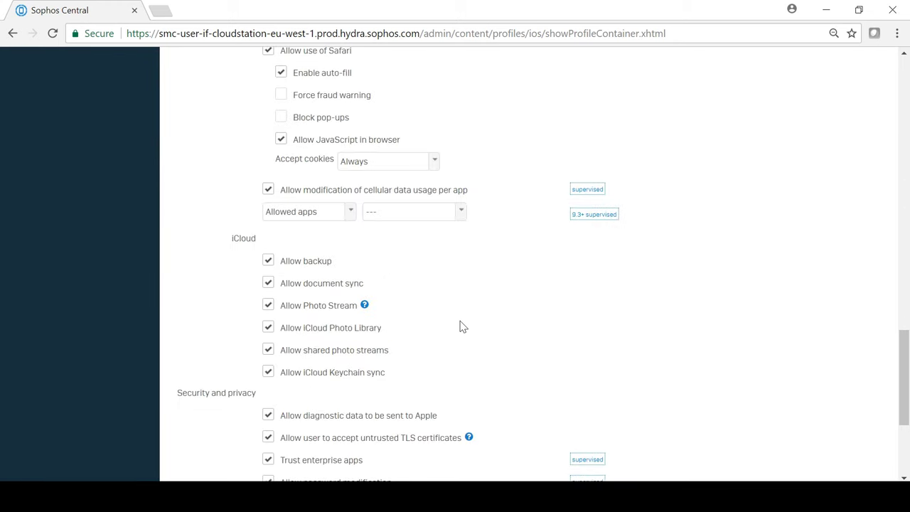
pyautogui.click(250, 460)
pyautogui.click(254, 375)
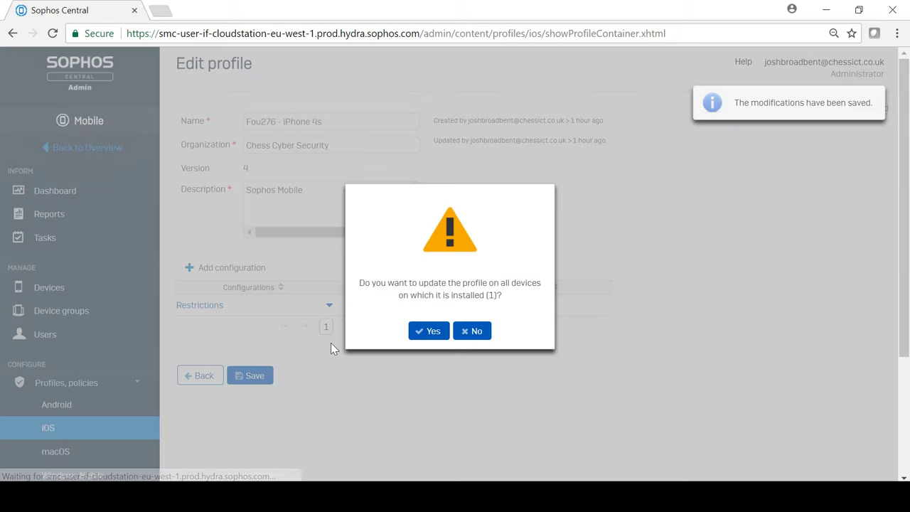
pyautogui.click(426, 332)
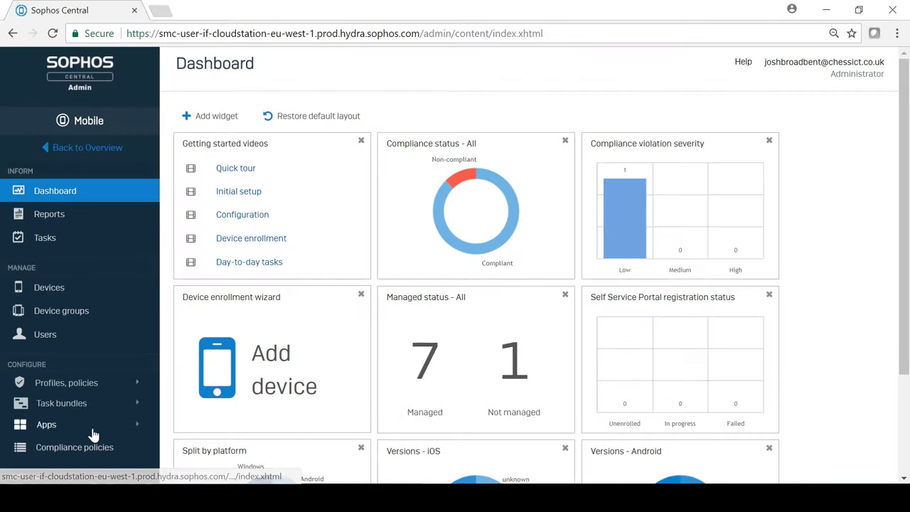
# Open the iOS Policy compliance policy and review its iOS and Android rules, leaving Android disabled
pyautogui.click(90, 452)
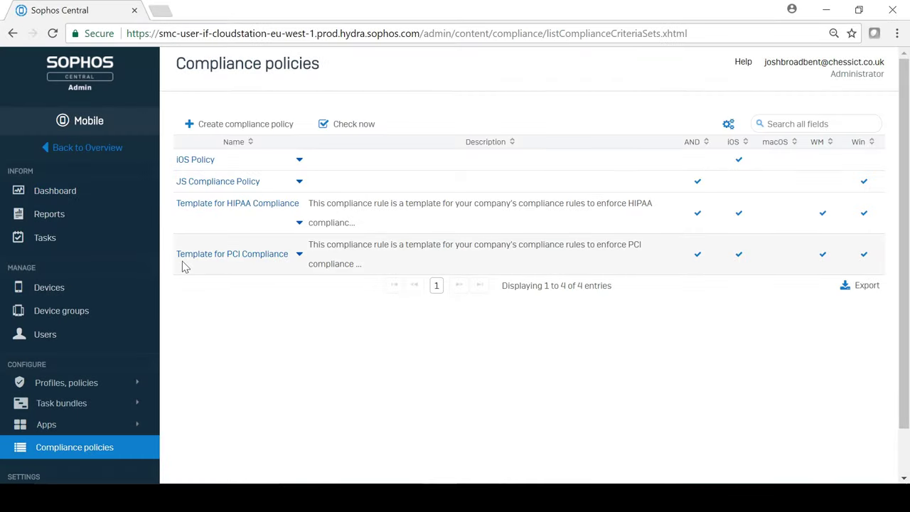
pyautogui.click(206, 160)
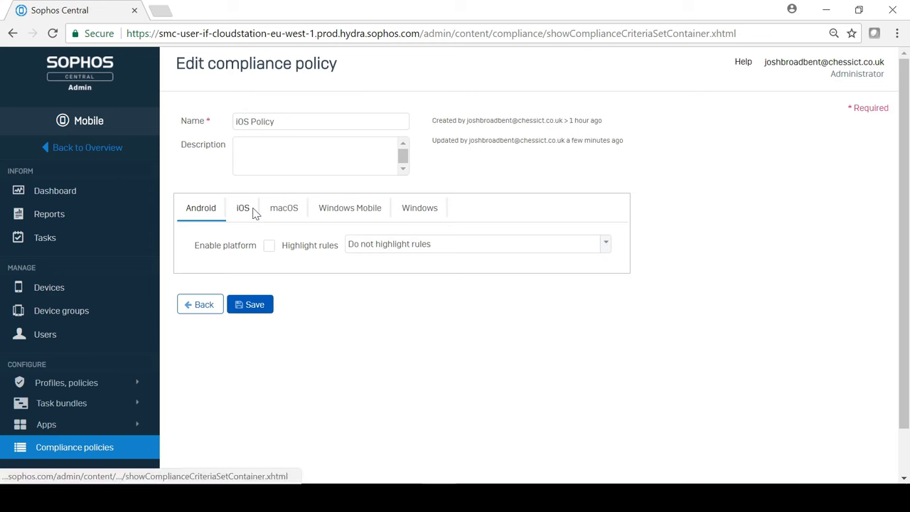
pyautogui.click(252, 208)
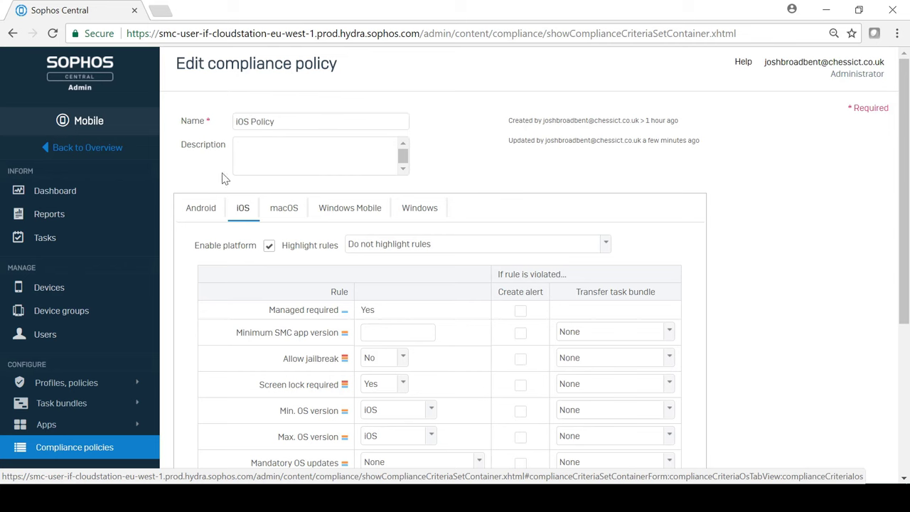
pyautogui.click(210, 208)
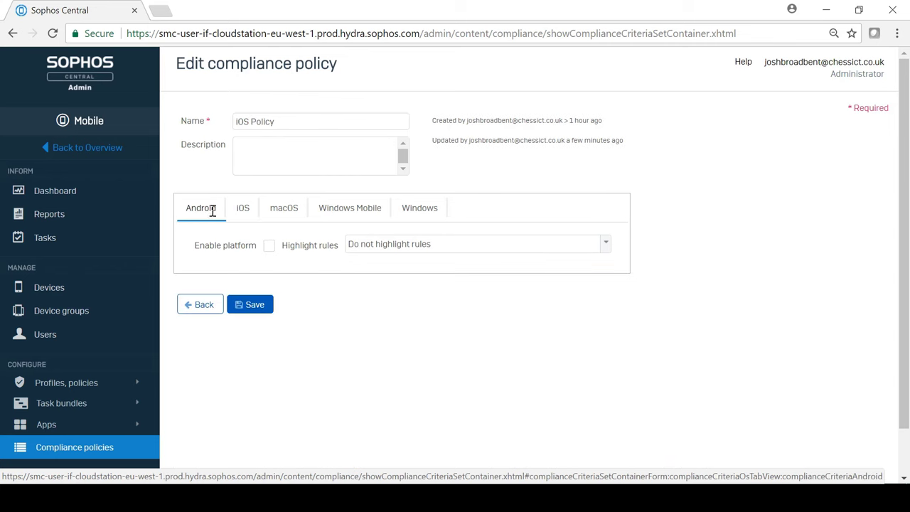
pyautogui.click(268, 245)
pyautogui.click(268, 245)
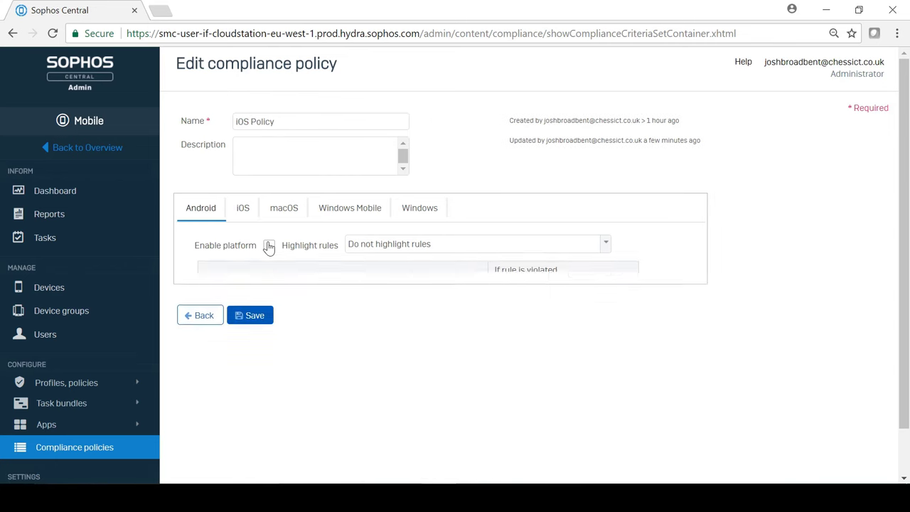
pyautogui.click(243, 210)
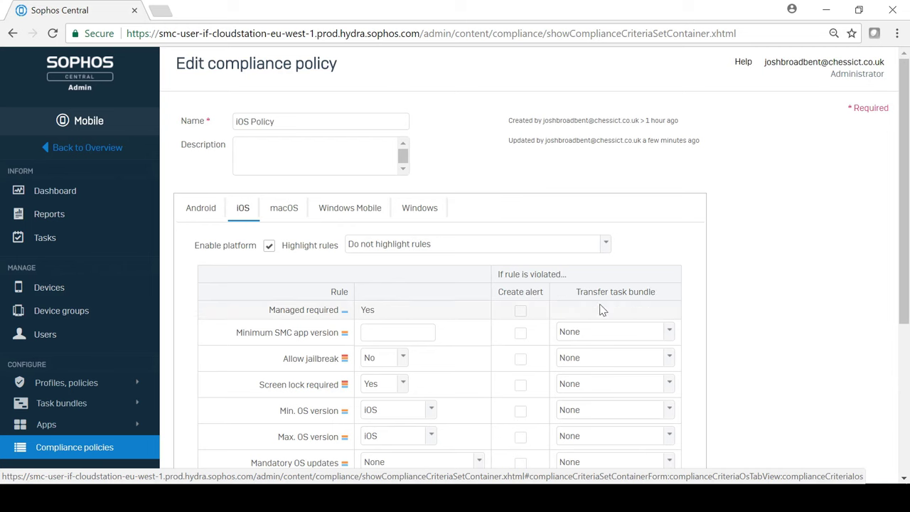
# Review the Forbidden apps rule for Social Media Apps and run a compliance check on all devices
pyautogui.scroll(-3, 701, 340)
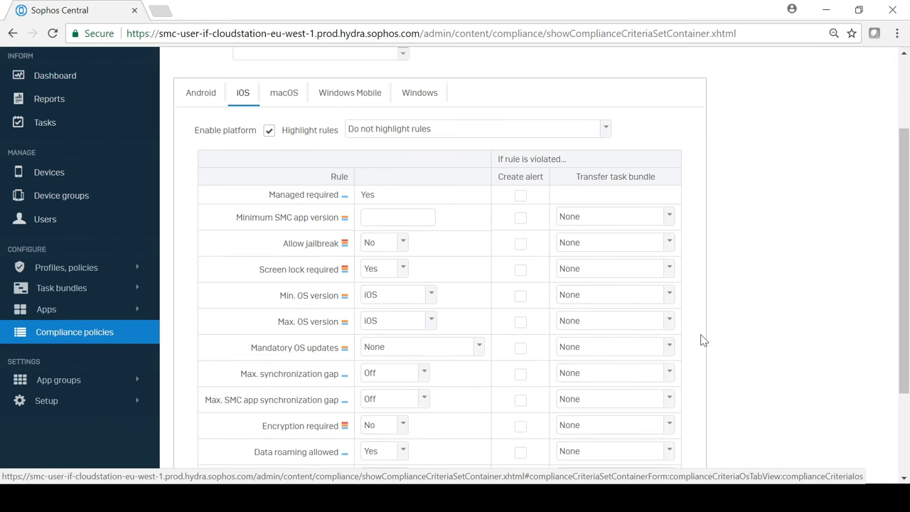
pyautogui.scroll(-2, 701, 340)
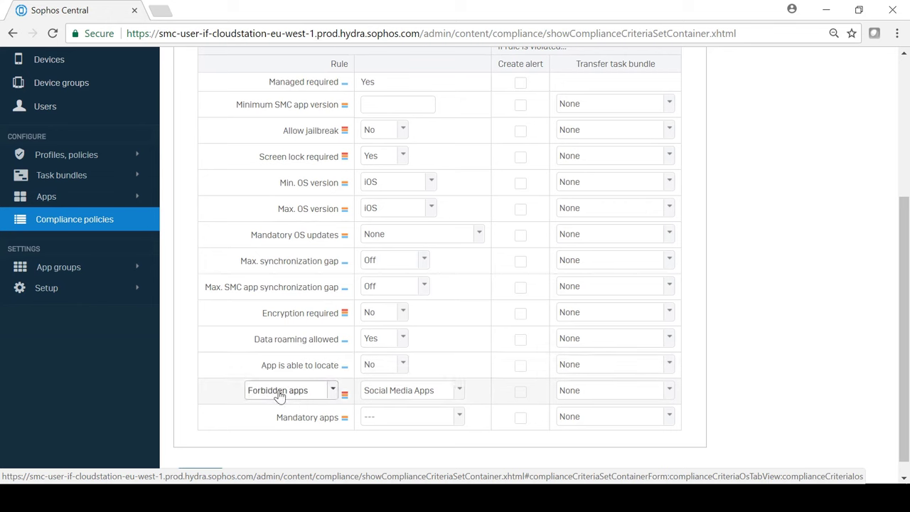
pyautogui.scroll(-1, 362, 434)
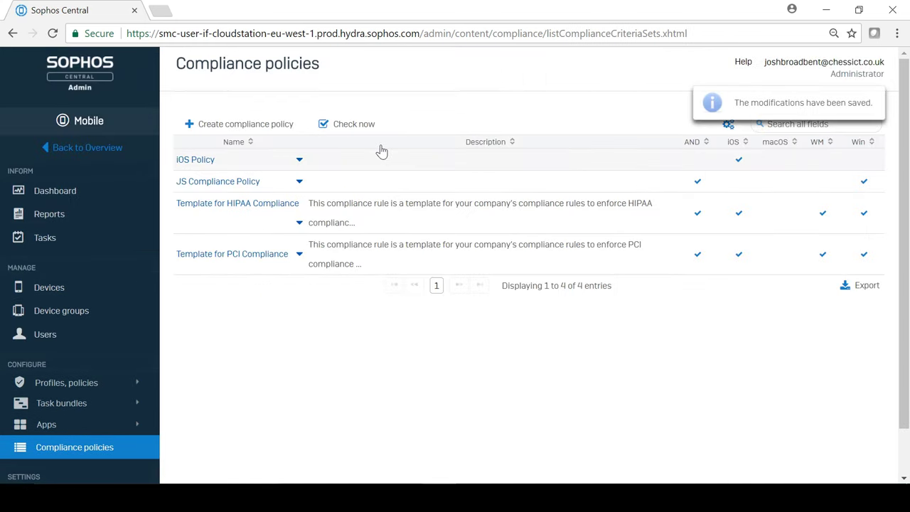
pyautogui.click(367, 130)
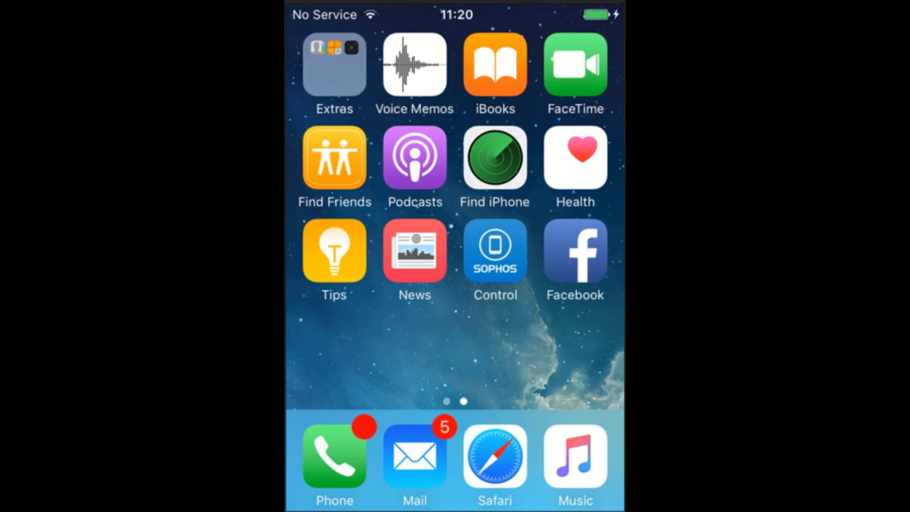
# In Sophos Mobile Control, view the non-compliance reason and Facebook's fix instructions
pyautogui.click(494, 250)
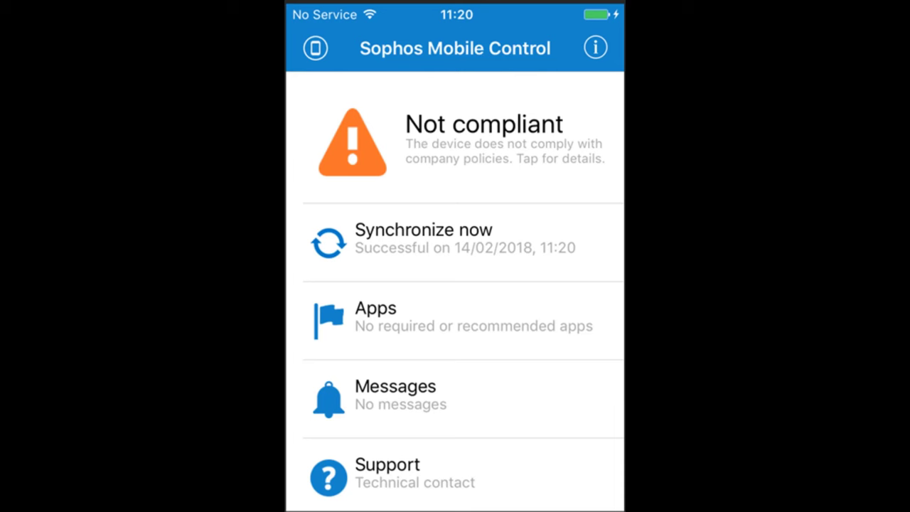
pyautogui.click(469, 142)
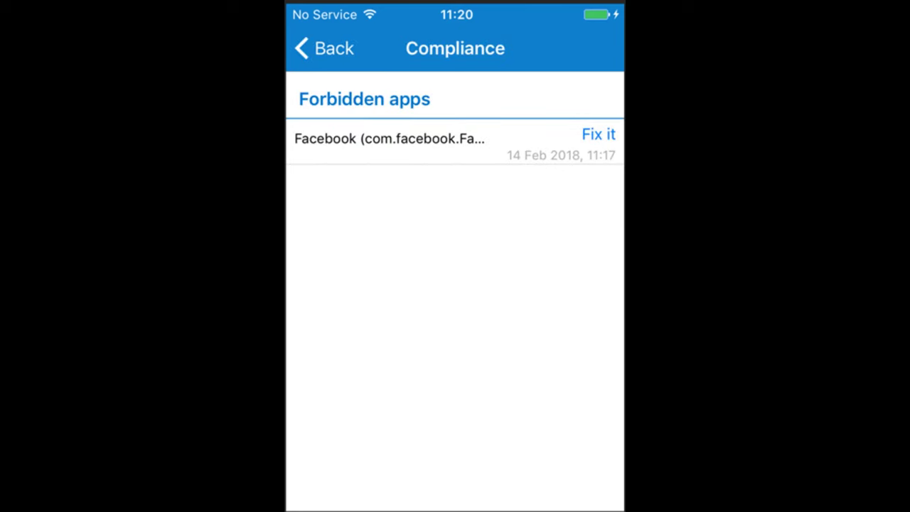
pyautogui.click(597, 134)
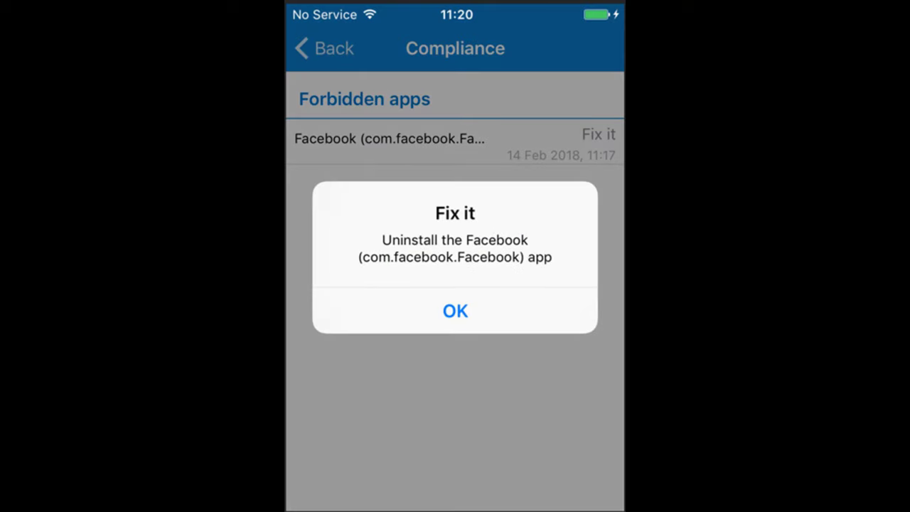
pyautogui.click(455, 311)
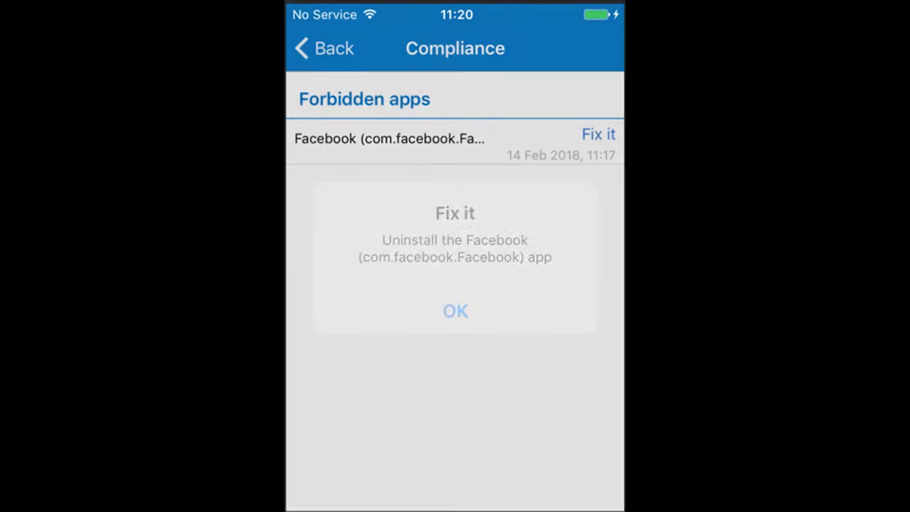
pyautogui.click(324, 49)
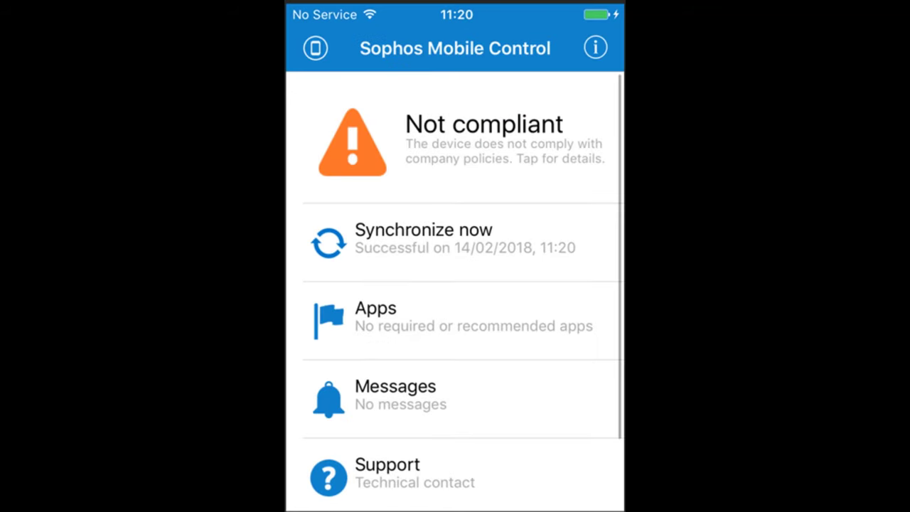
# Delete Facebook from the home screen and reopen Sophos Mobile Control
pyautogui.press('Home')
pyautogui.click(576, 252)
pyautogui.click(540, 215)
pyautogui.click(383, 311)
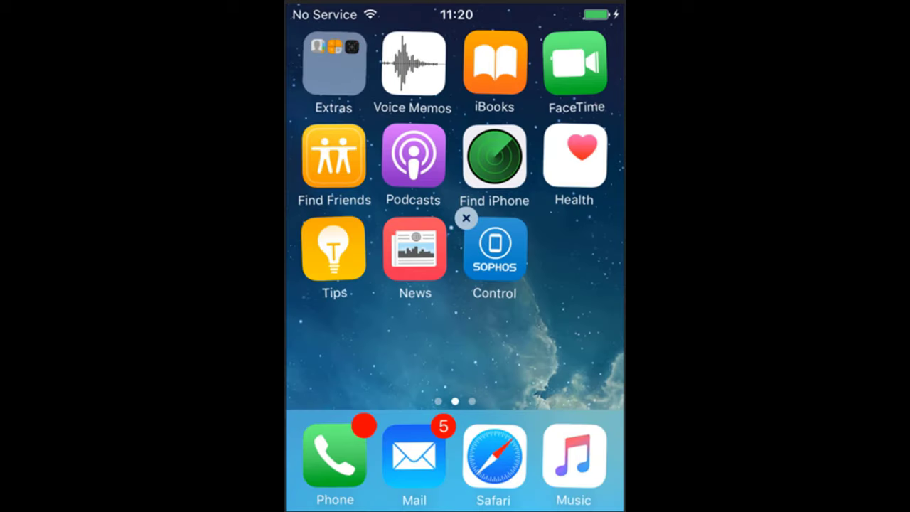
pyautogui.press('Home')
pyautogui.click(493, 250)
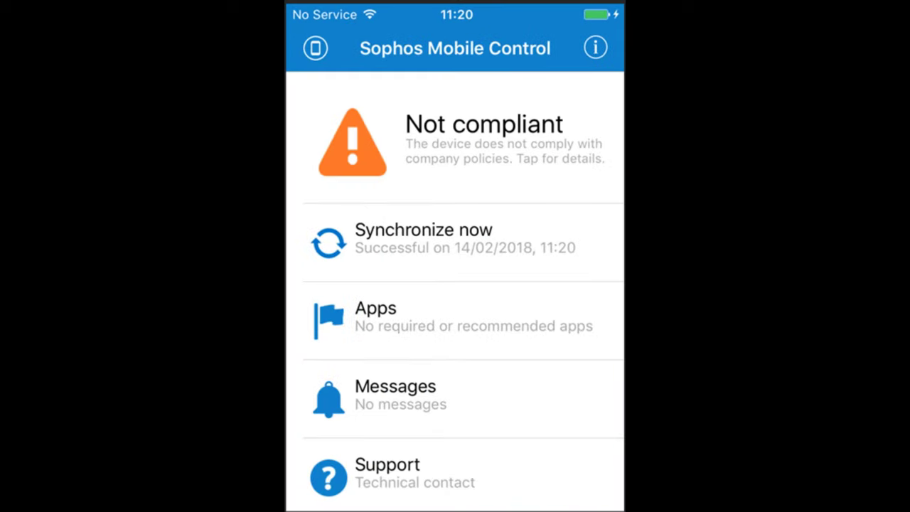